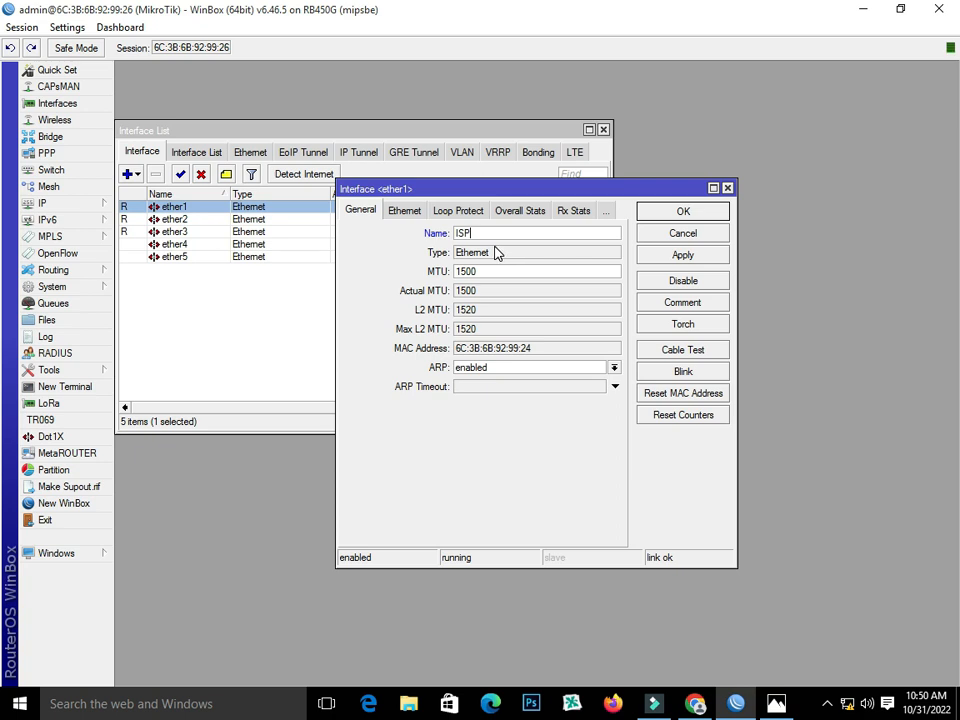
Complete the ether1 interface's new name as ISP-1 and save it.
type("1")
left_click(645, 254)
left_click(665, 211)
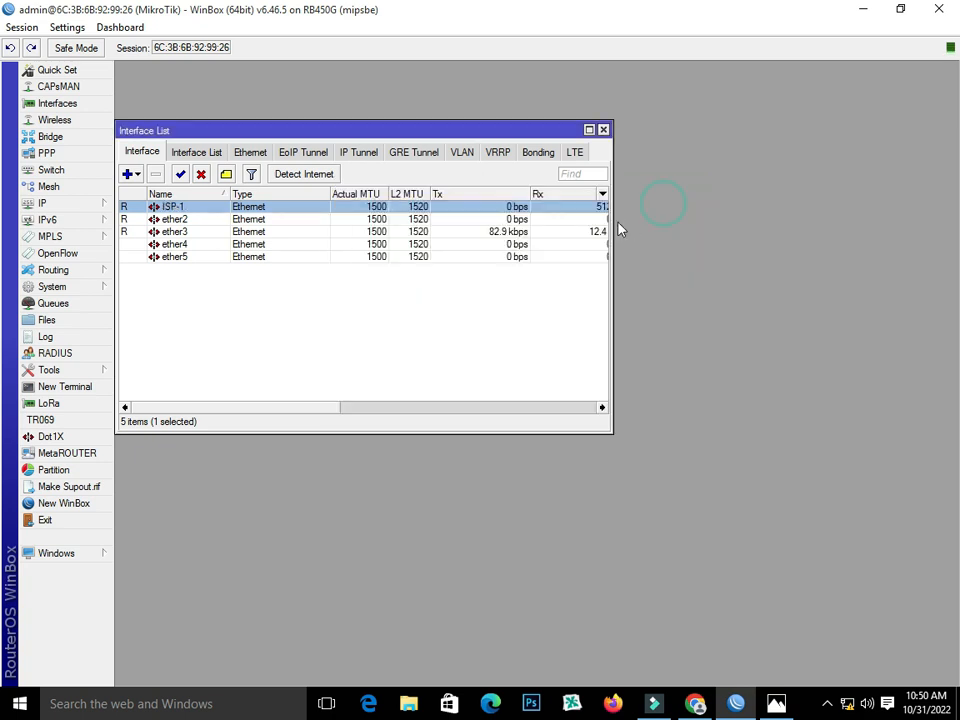
Rename the ether2 interface as ISP-2 and save the change.
double_click(180, 220)
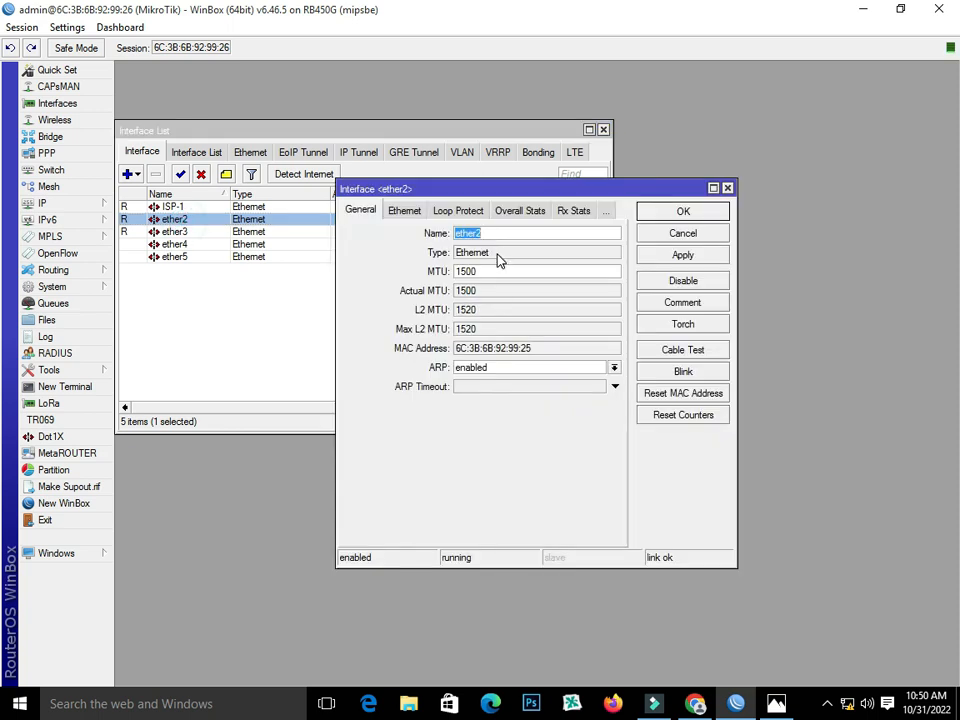
type("ISP-2")
left_click(660, 255)
left_click(658, 212)
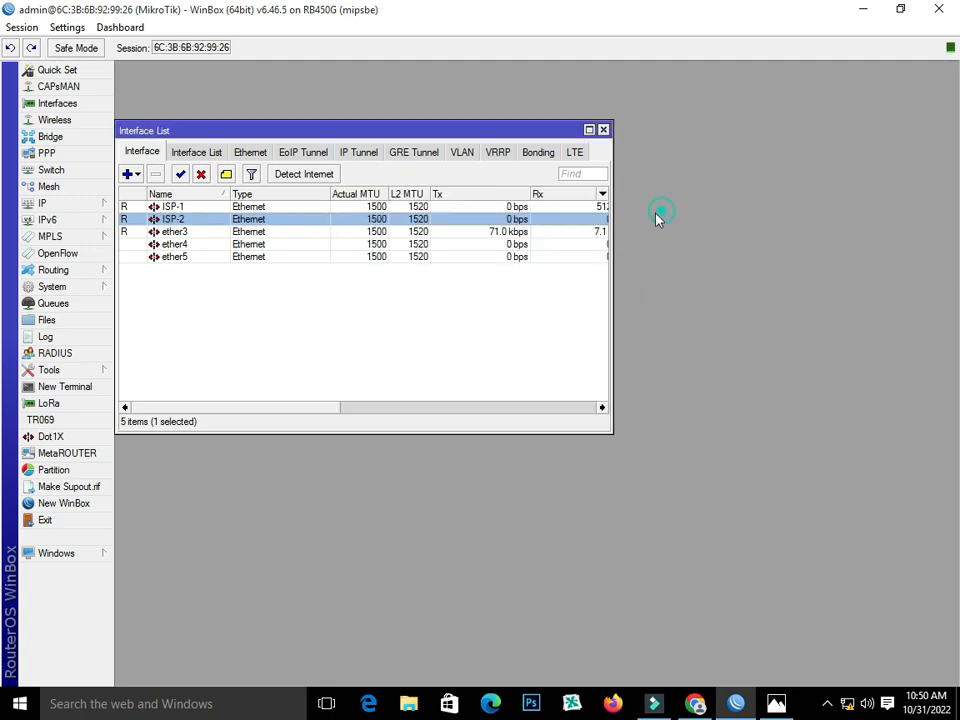
Rename the ether3 interface as LAN1-isp-1, checking the network diagram image for the port's label.
double_click(183, 232)
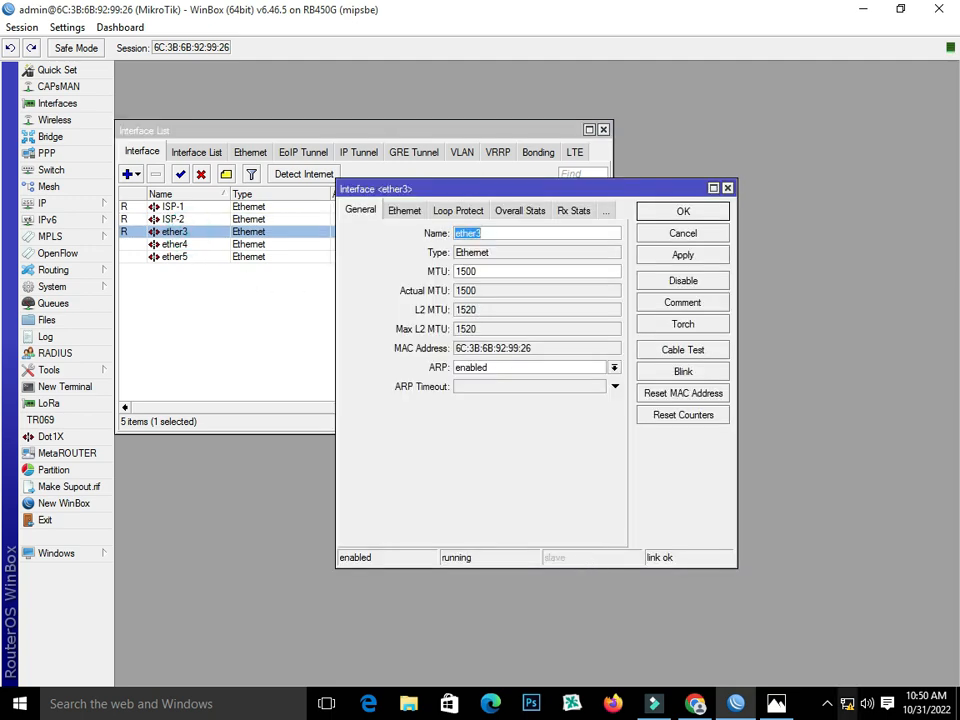
left_click(785, 706)
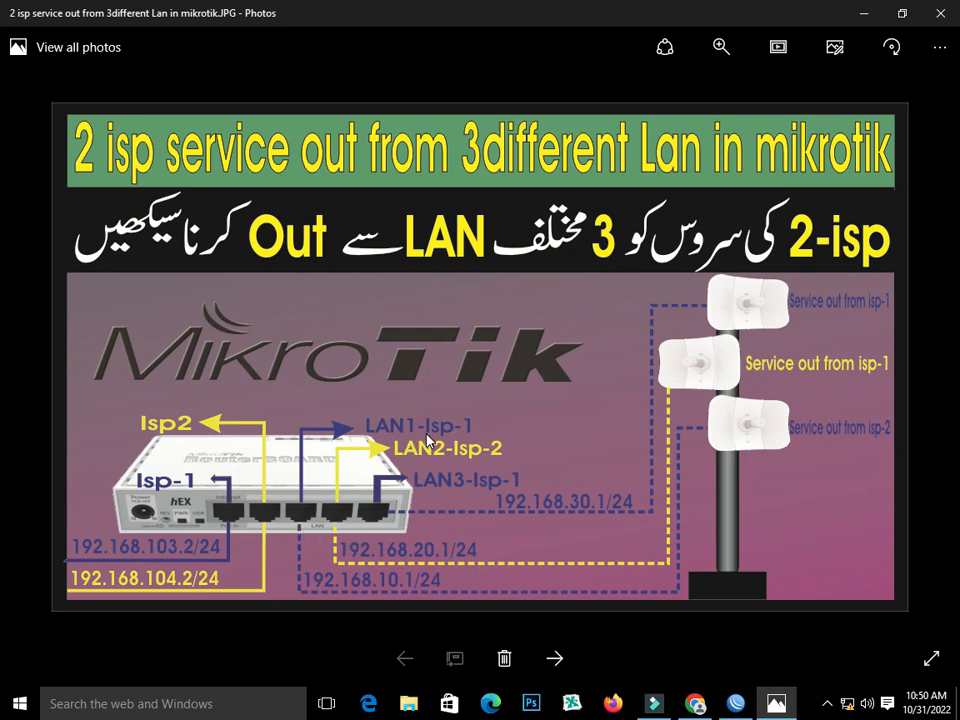
left_click(776, 704)
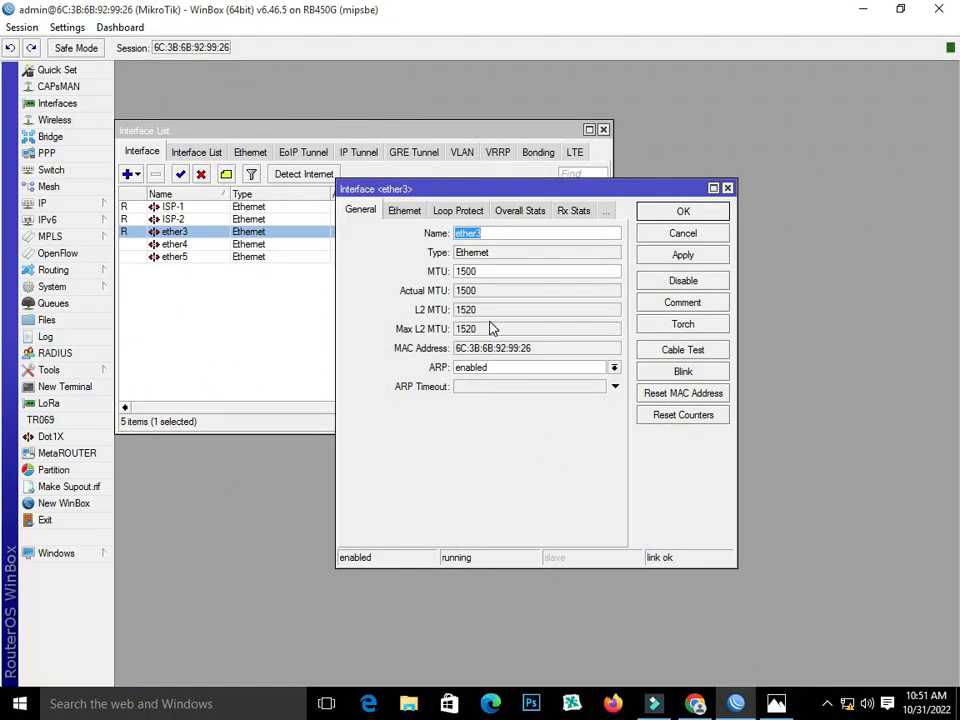
type("LAN1")
type("-isp-1")
left_click(688, 256)
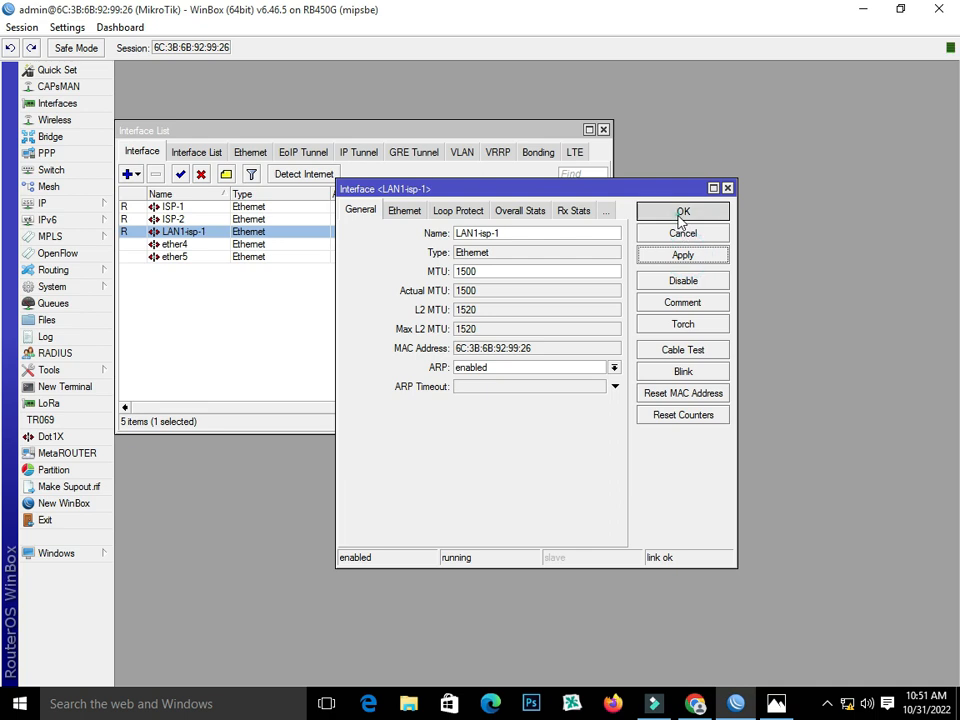
left_click(683, 212)
Rename the ether4 interface as LAN2-isp-2, checking the port labels against the network diagram image before saving.
double_click(218, 246)
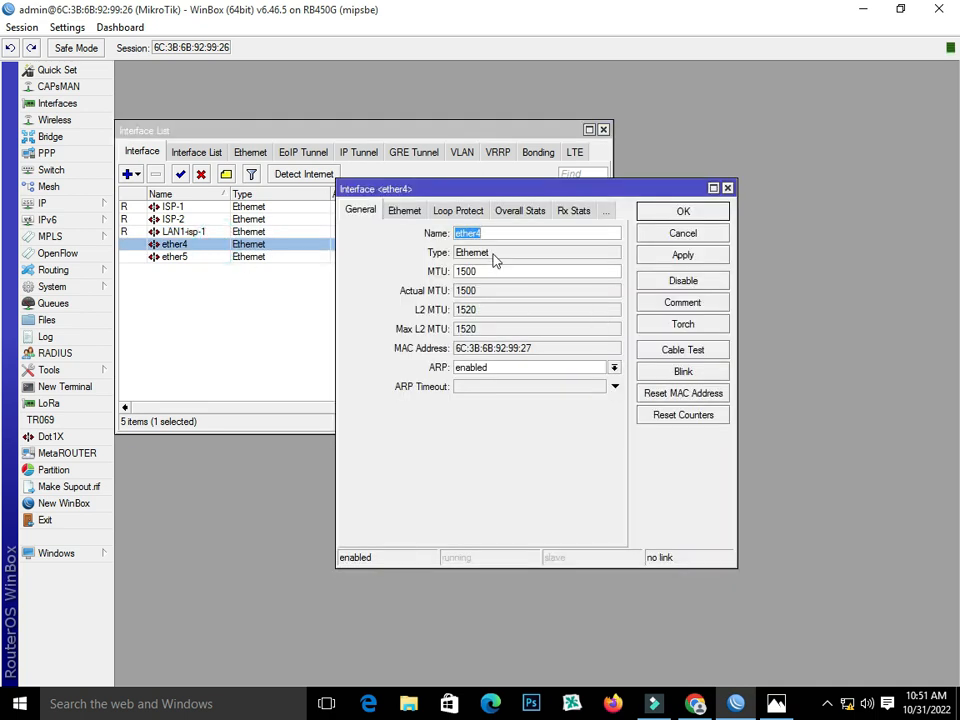
type("LAN2-isp-2")
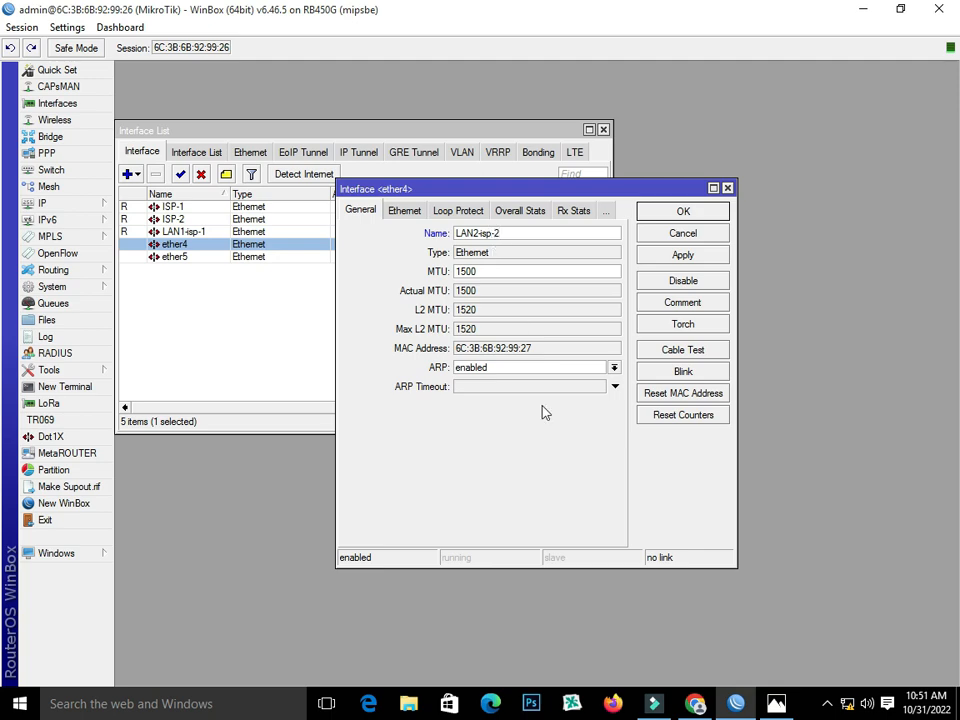
left_click(776, 703)
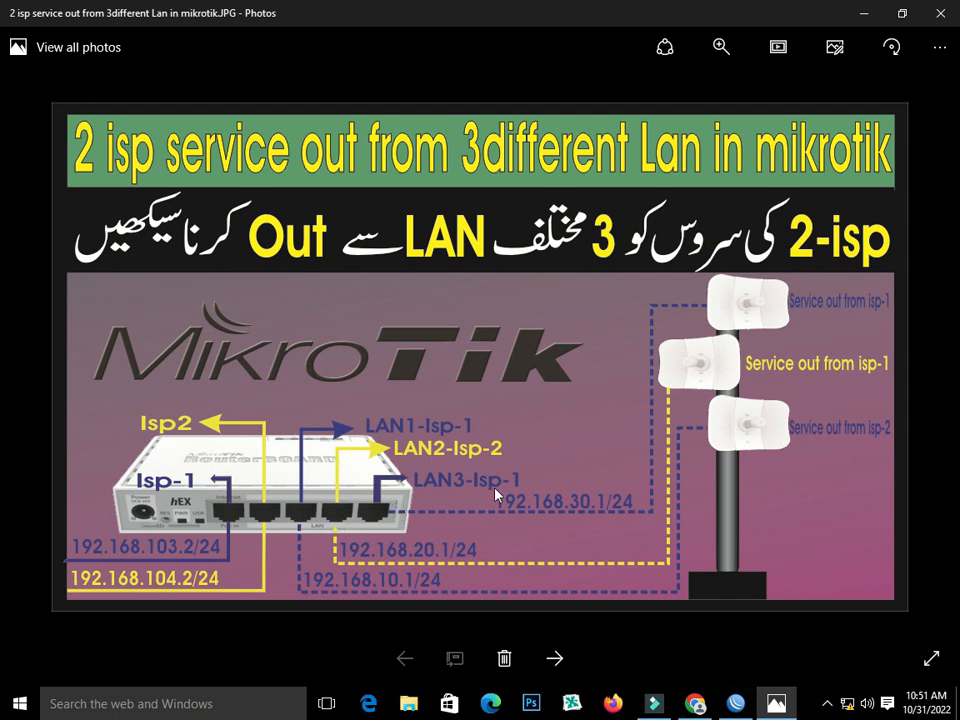
left_click(774, 701)
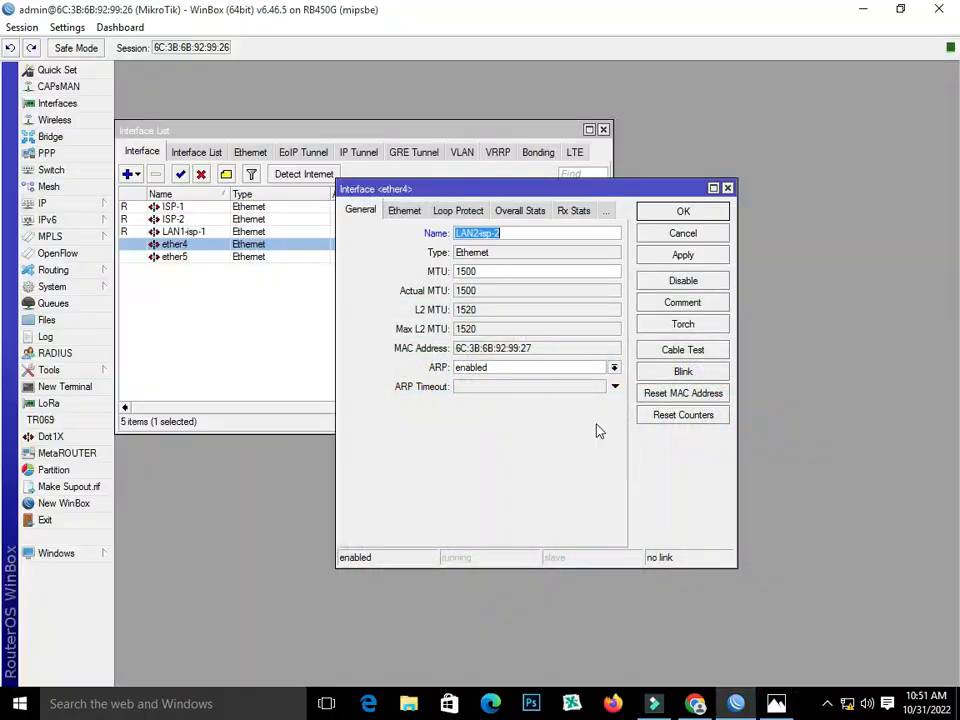
left_click(679, 255)
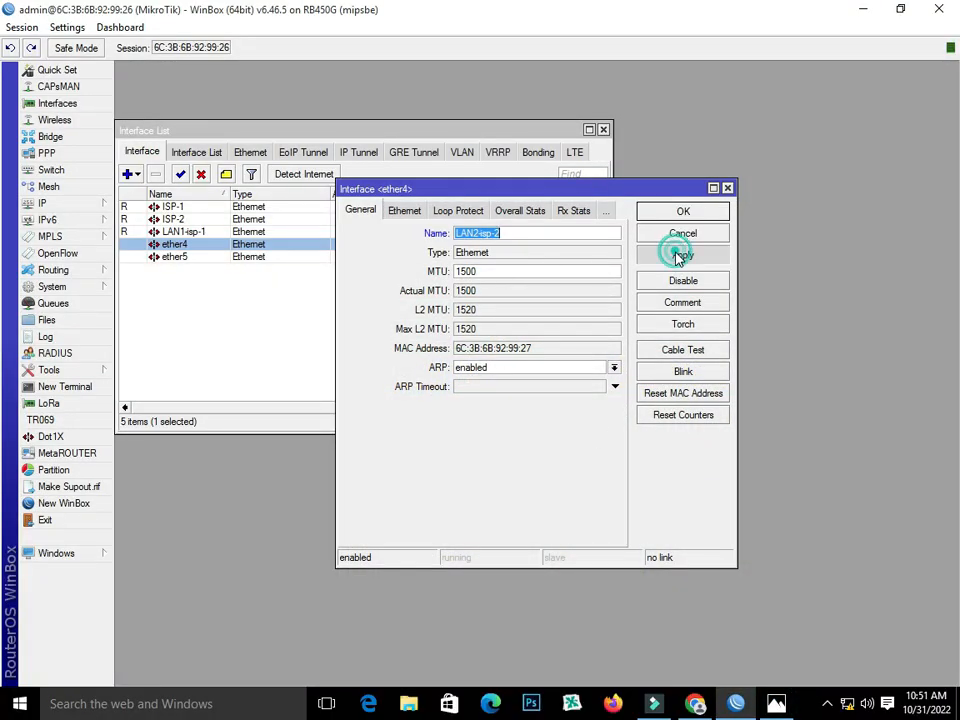
left_click(668, 214)
Rename the ether5 interface as LAN3-isp-1, save it and close the interface list.
double_click(195, 257)
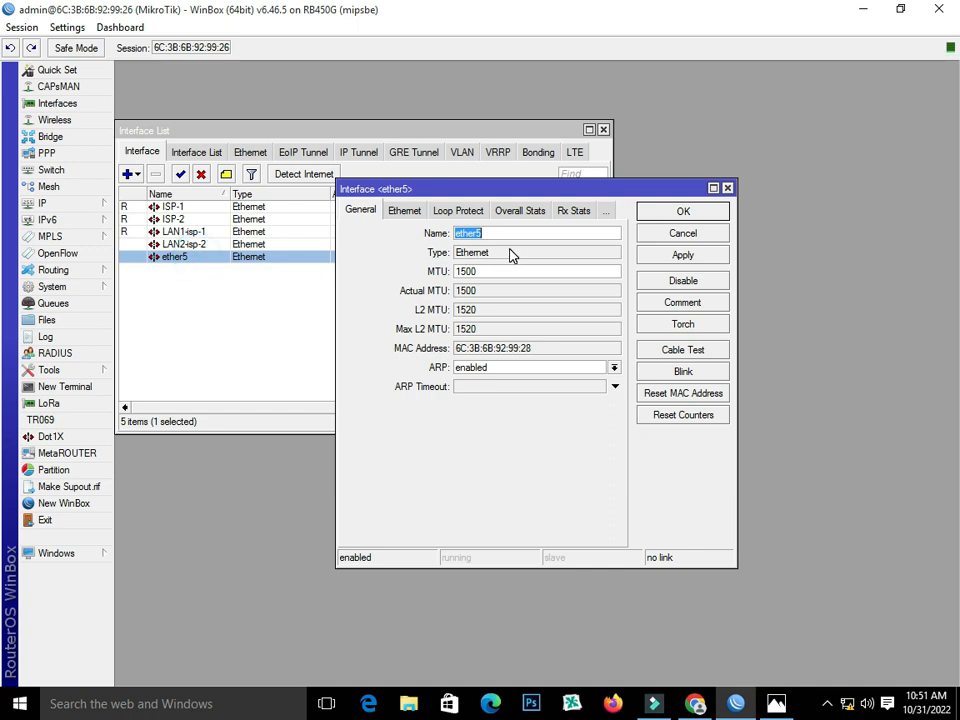
type("LAN3-")
key("BackSpace")
type("-")
type("3")
key("BackSpace")
type("1")
left_click(693, 256)
left_click(682, 212)
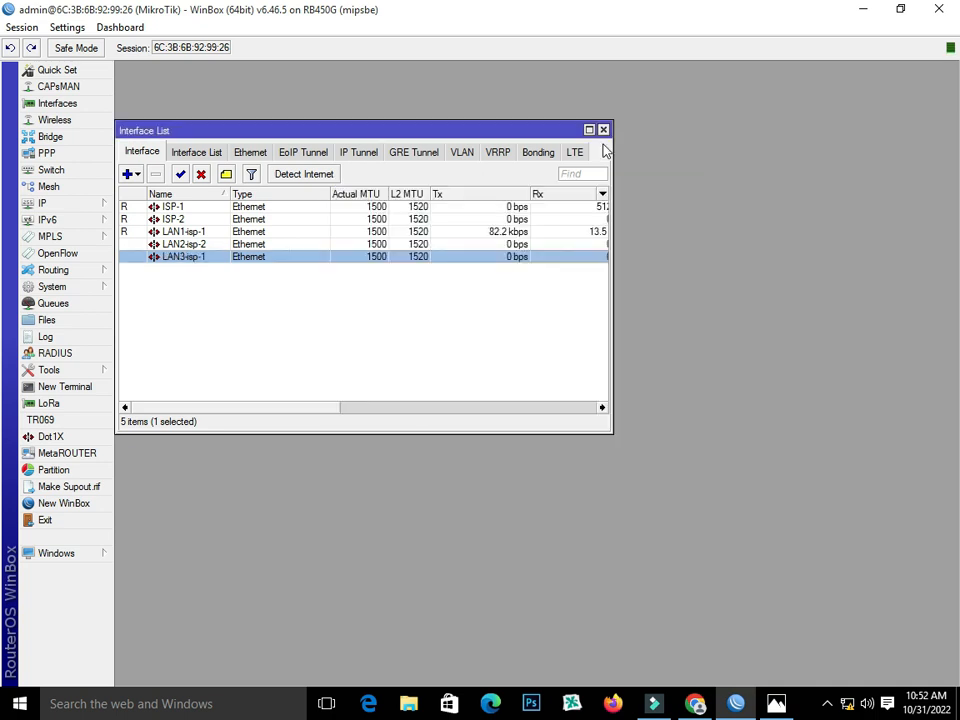
left_click(603, 130)
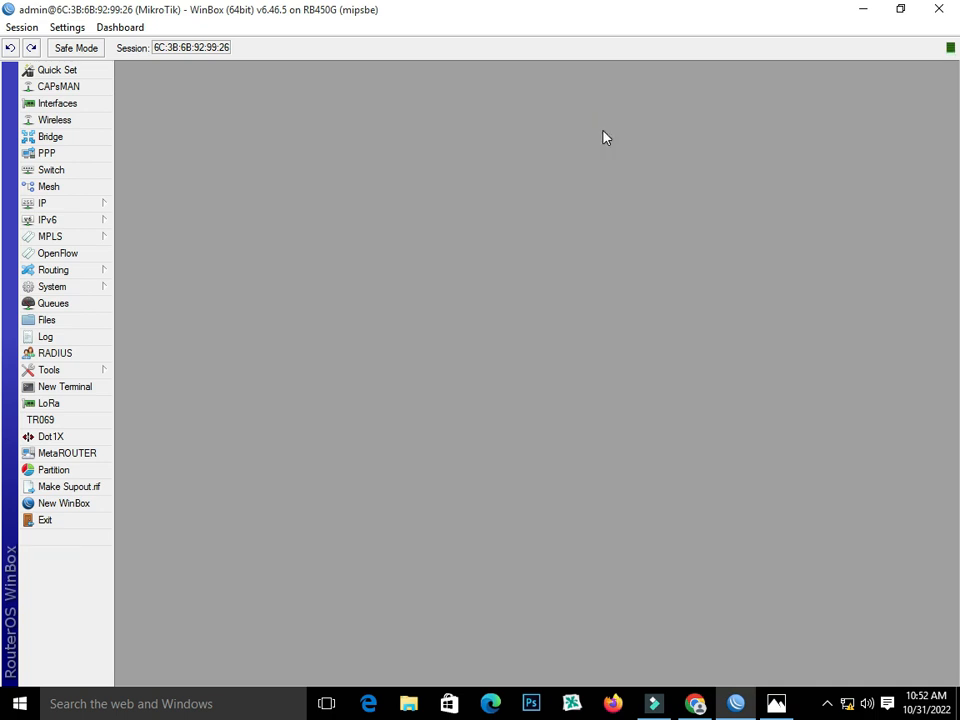
Add the IP address 192.168.103.2/24 on interface ISP-1, consulting the network diagram image for the address.
left_click(51, 203)
left_click(142, 237)
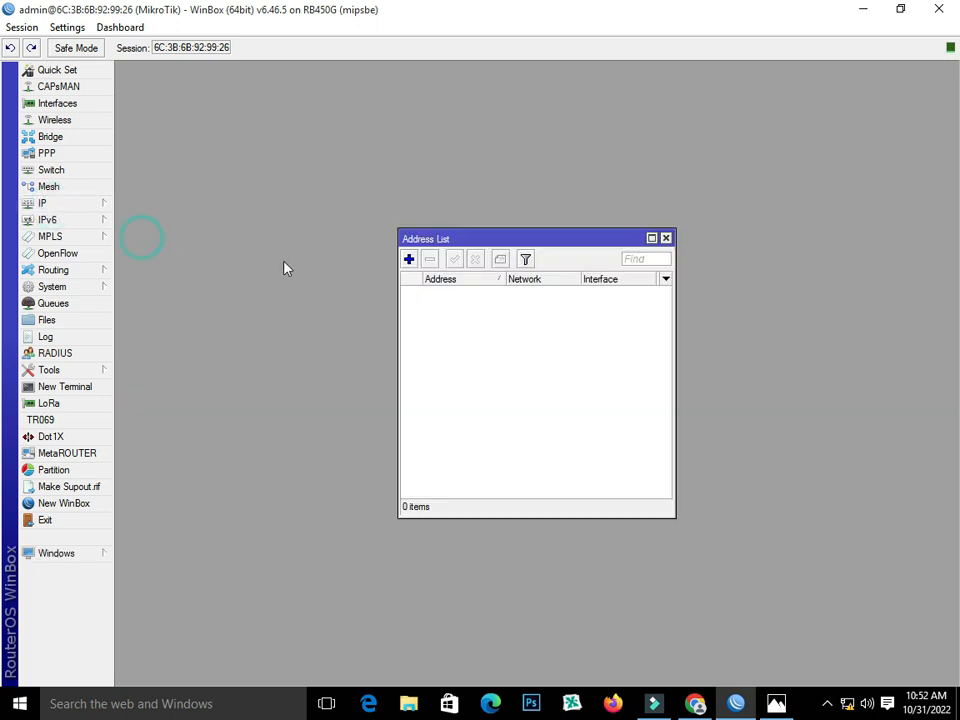
left_click(409, 259)
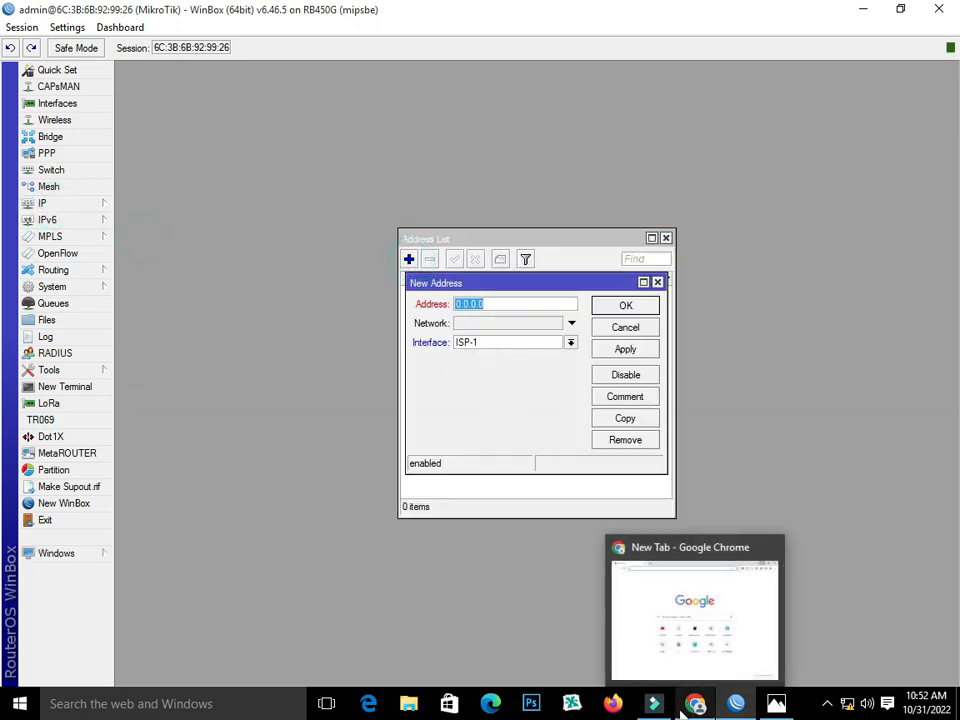
left_click(777, 705)
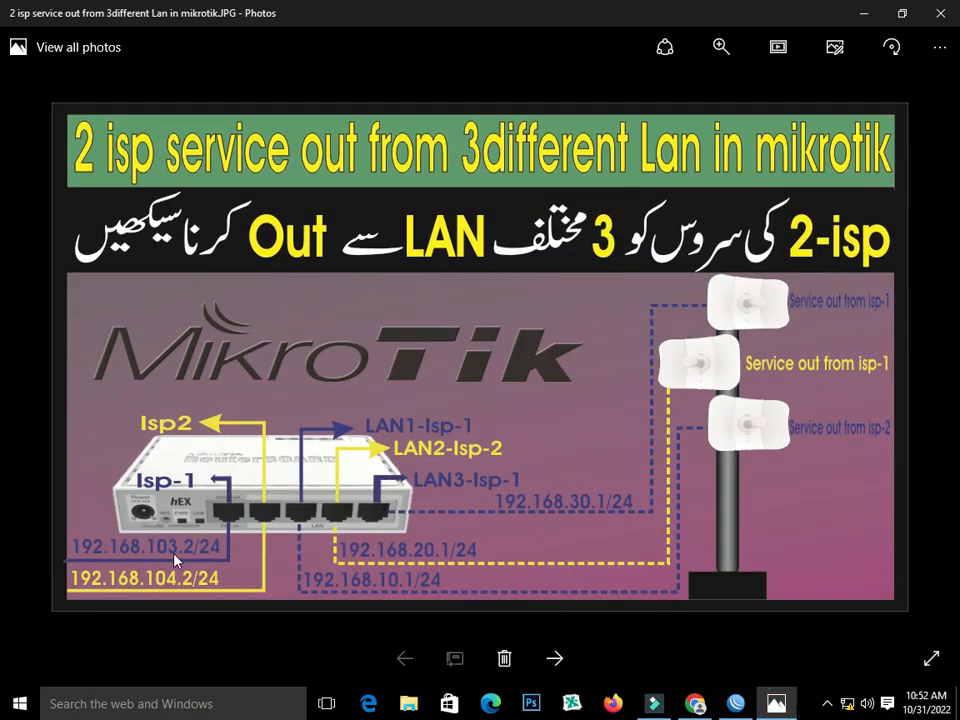
left_click(775, 705)
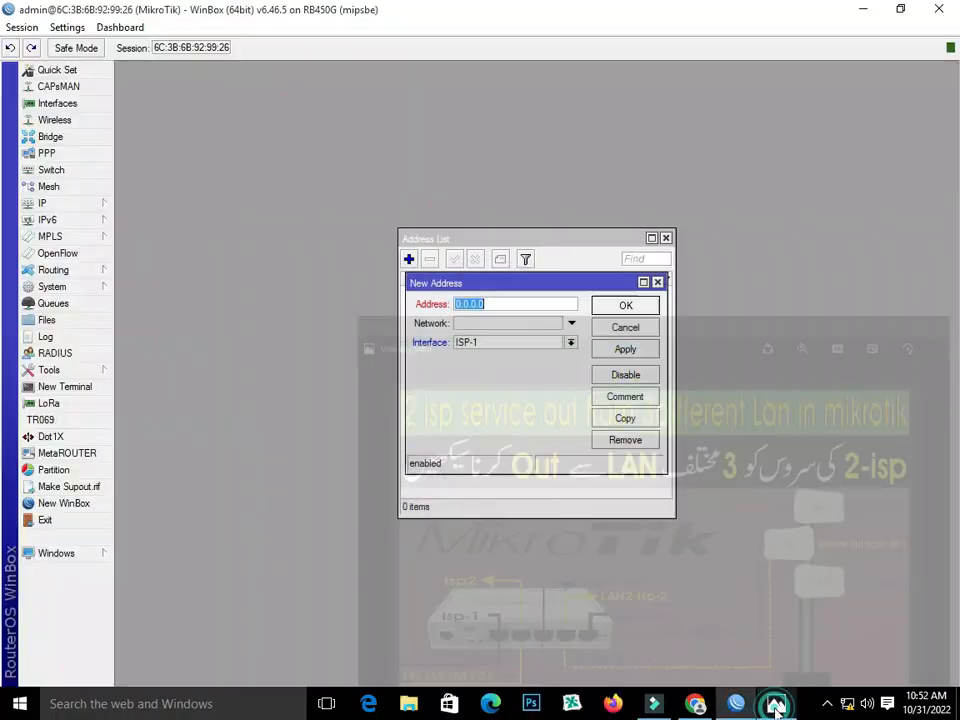
type("19")
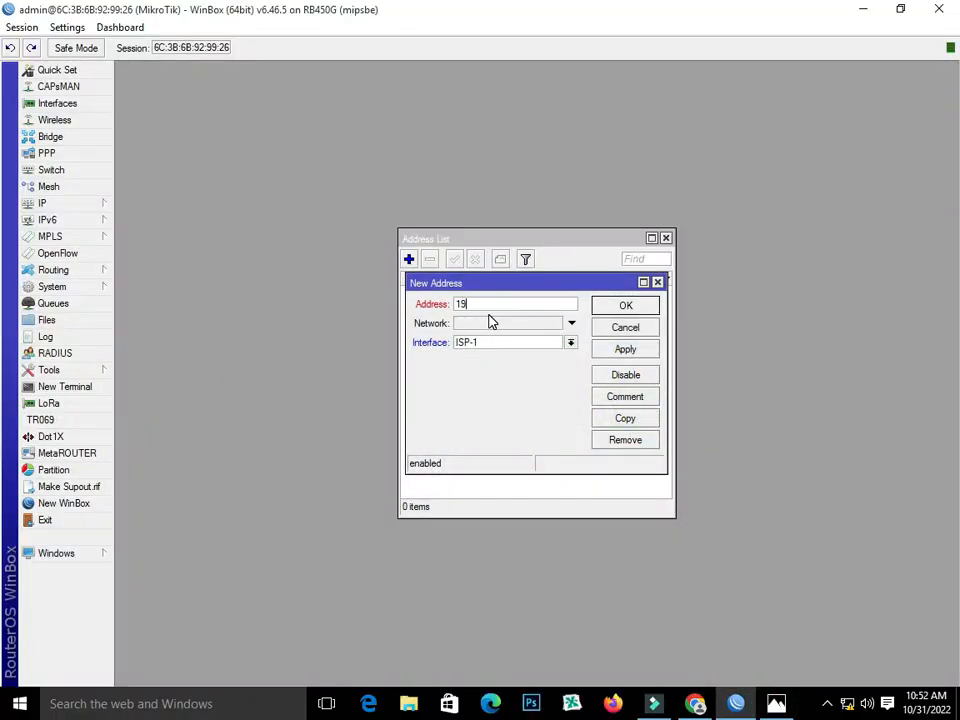
type("2.168.103.12/24")
left_click(546, 343)
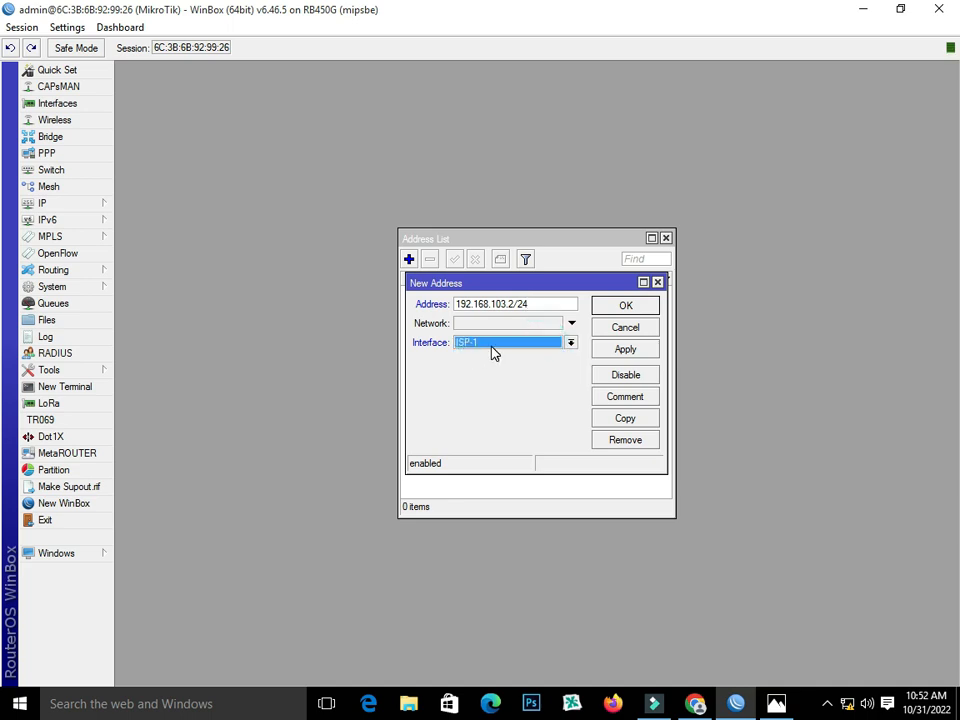
left_click(636, 349)
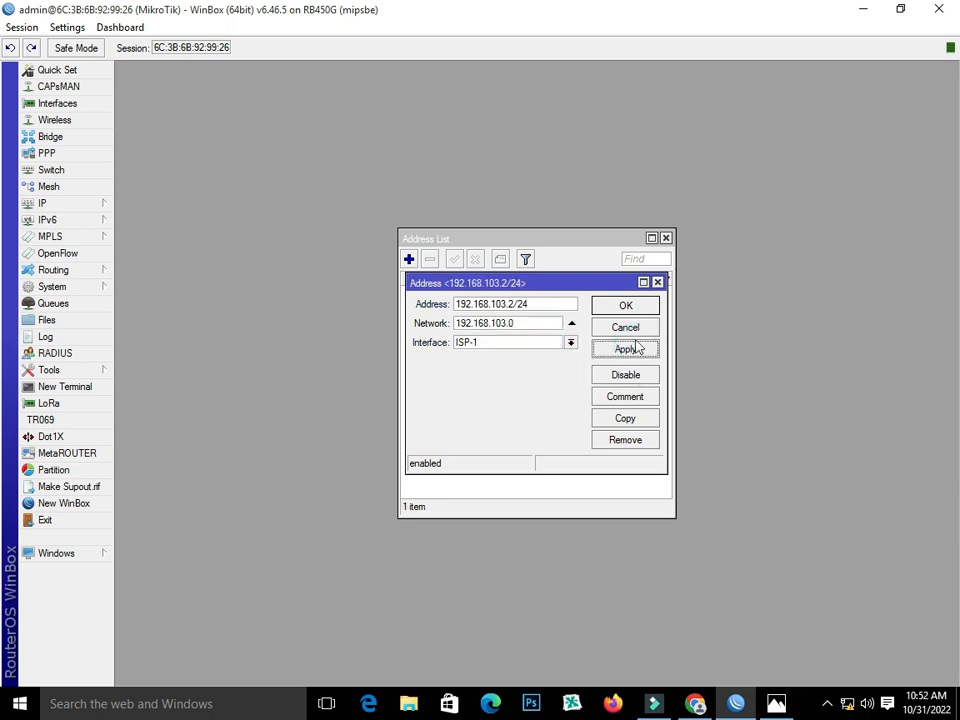
left_click(626, 305)
Add the IP address 192.168.104.0/24 on interface ISP-2, consulting the network diagram image before saving.
left_click(409, 259)
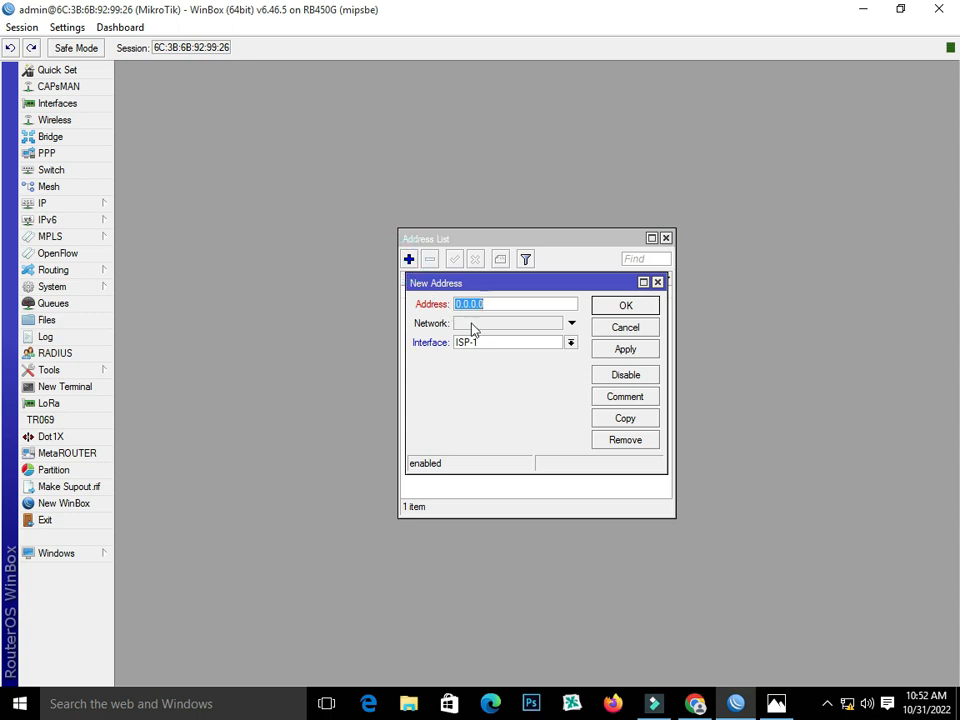
type("192.168.104.0/24")
left_click(563, 342)
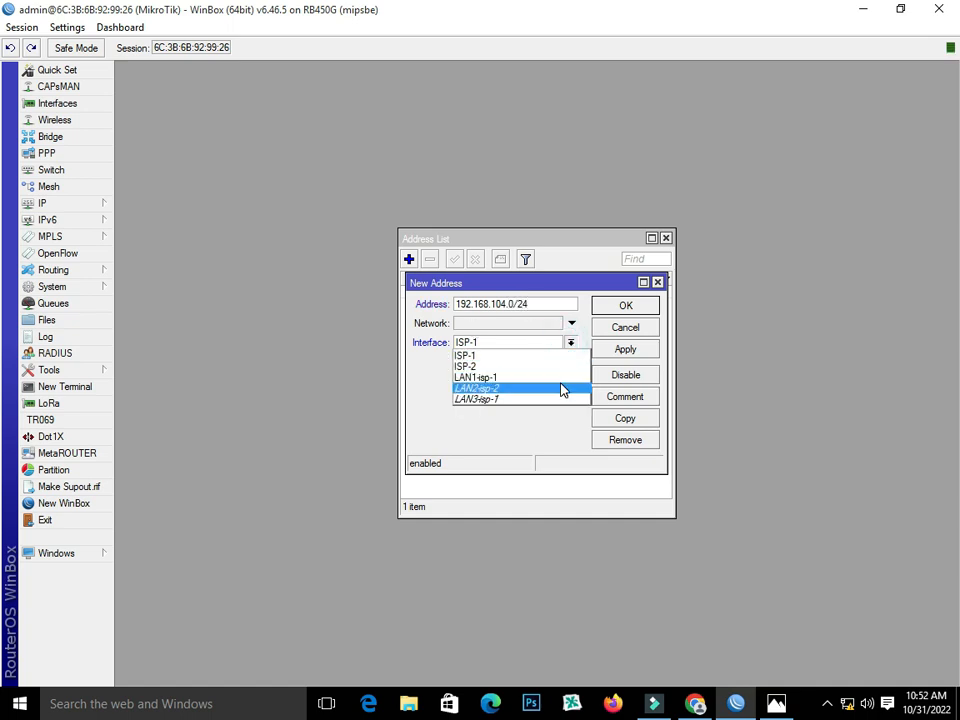
left_click(549, 367)
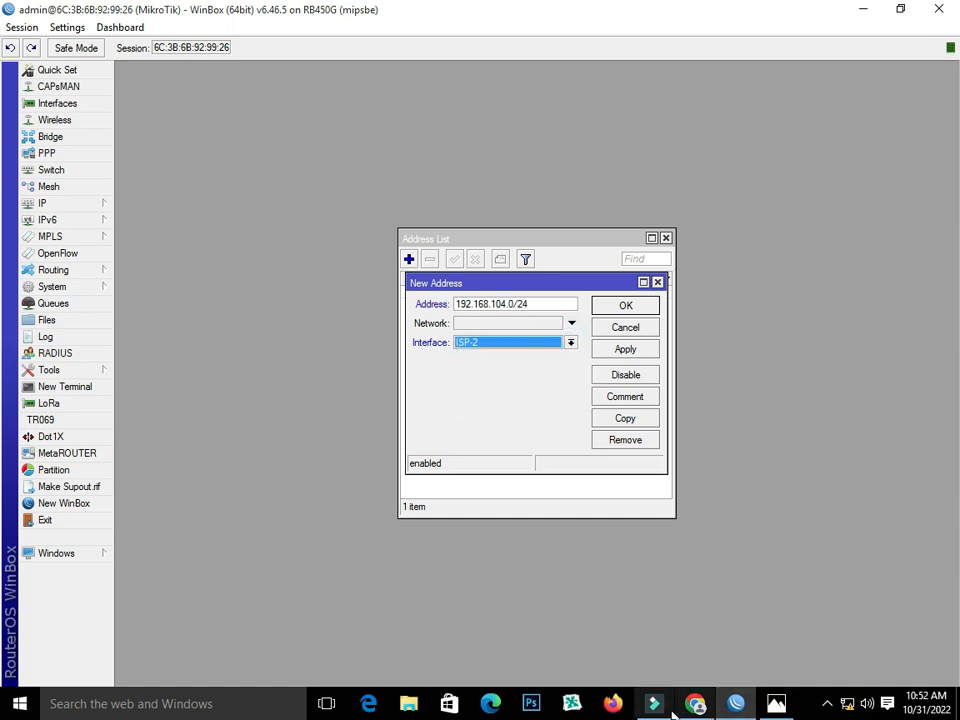
left_click(776, 704)
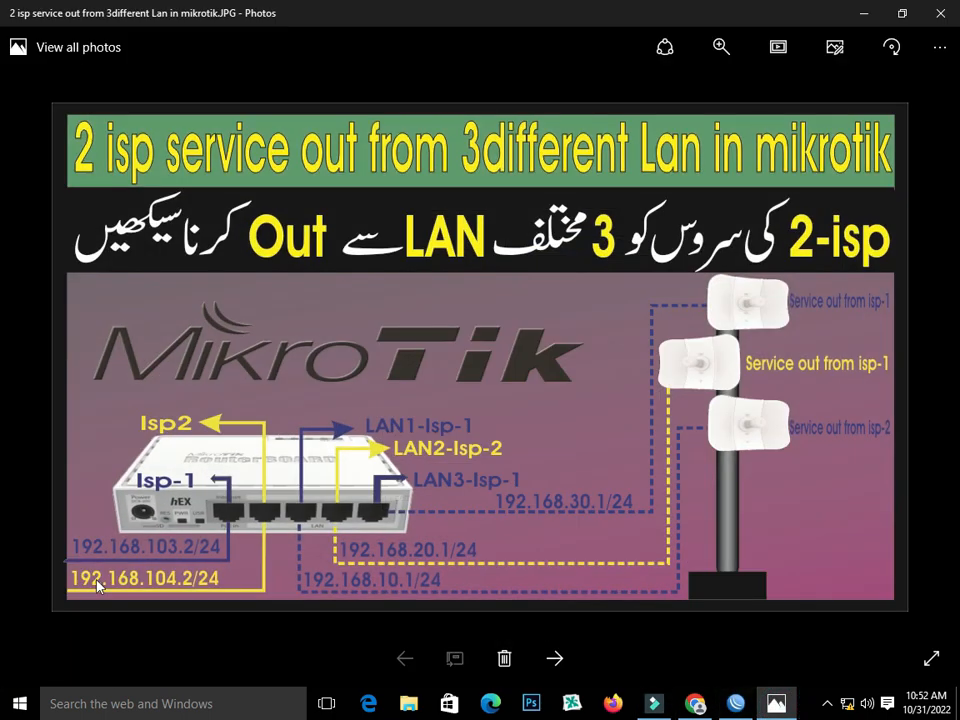
left_click(770, 706)
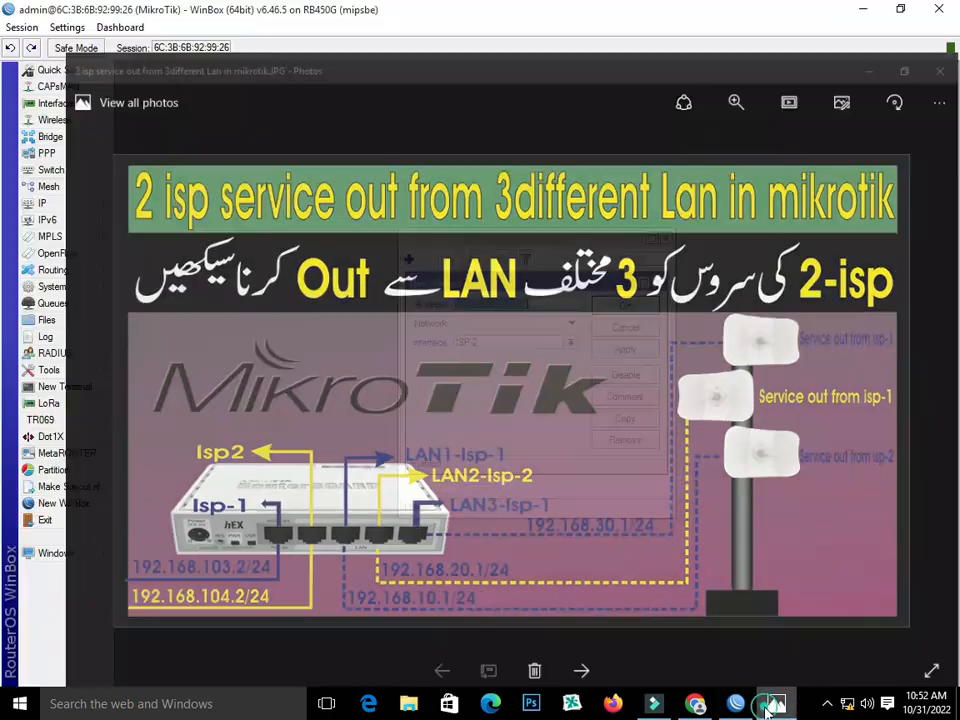
left_click(620, 349)
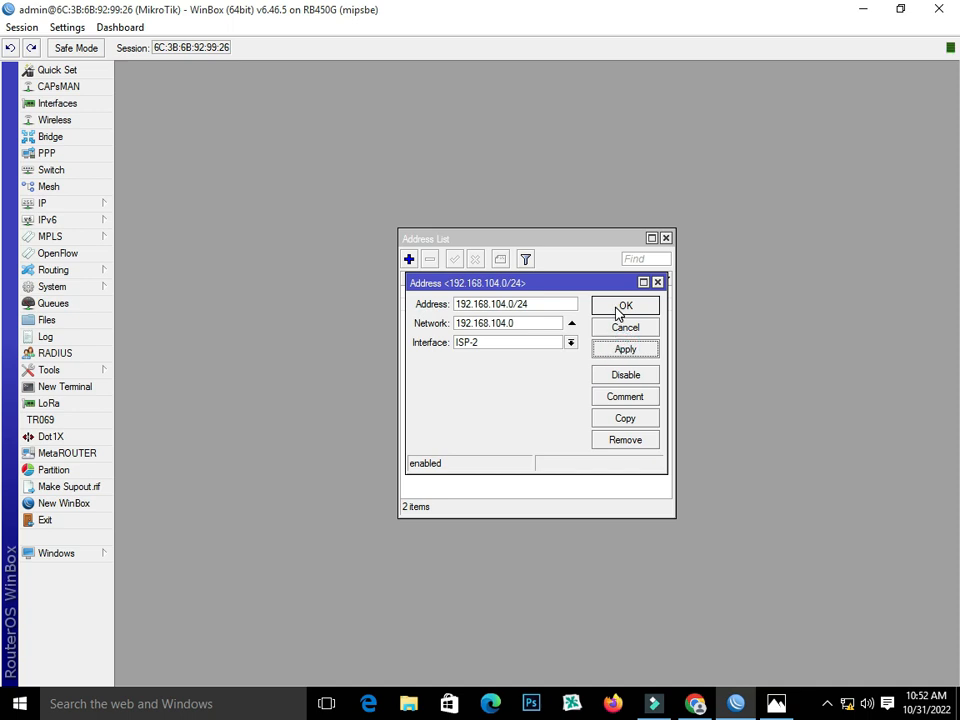
left_click(617, 310)
Add the IP address 192.168.10.1/24 on interface LAN1-isp-1, checking it against the network diagram image before saving.
left_click(409, 259)
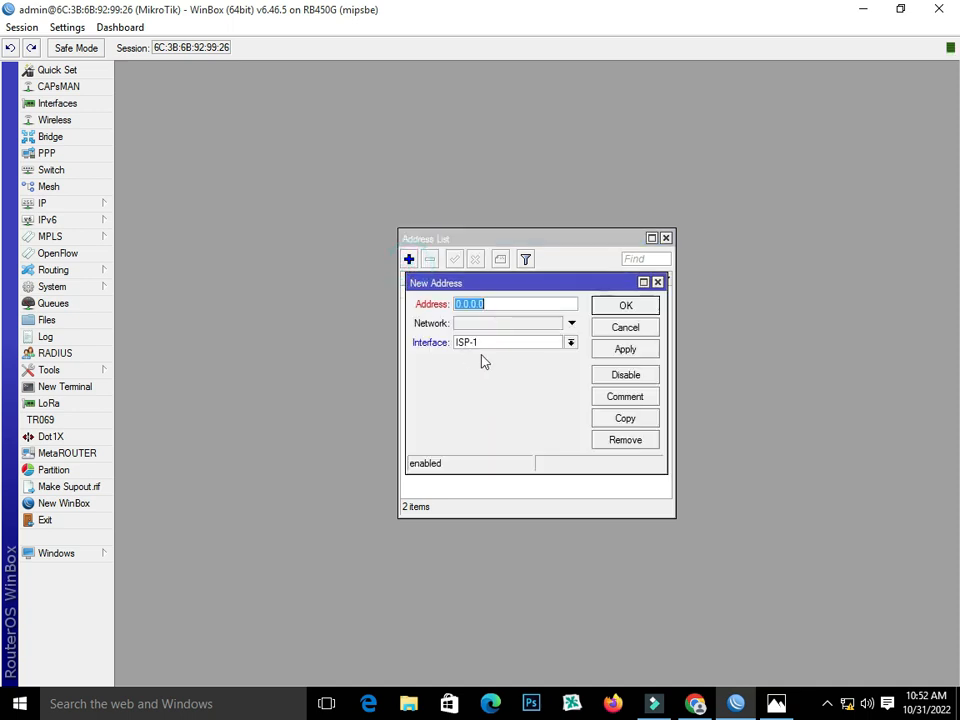
left_click(557, 346)
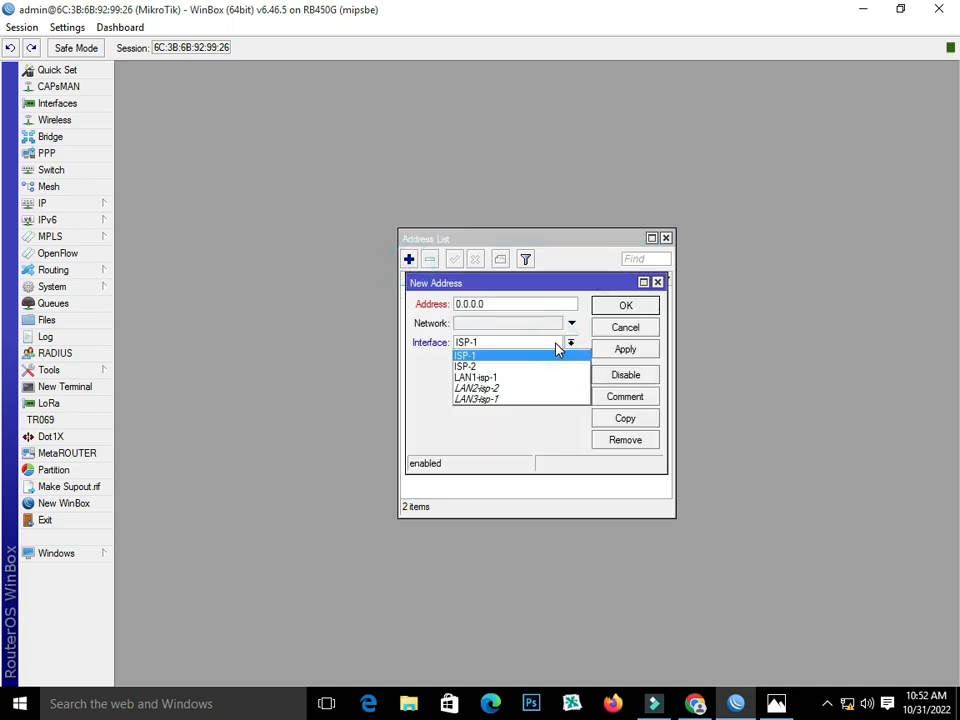
left_click(557, 355)
left_click(527, 304)
type("19")
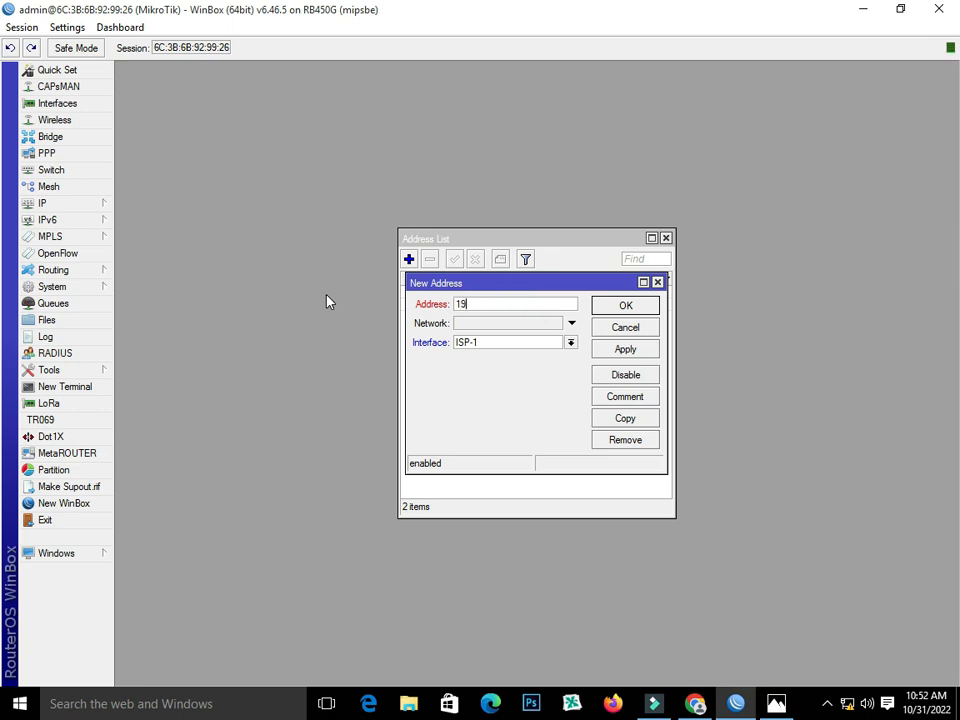
type("2.168.10.1/24")
left_click(517, 342)
left_click(533, 377)
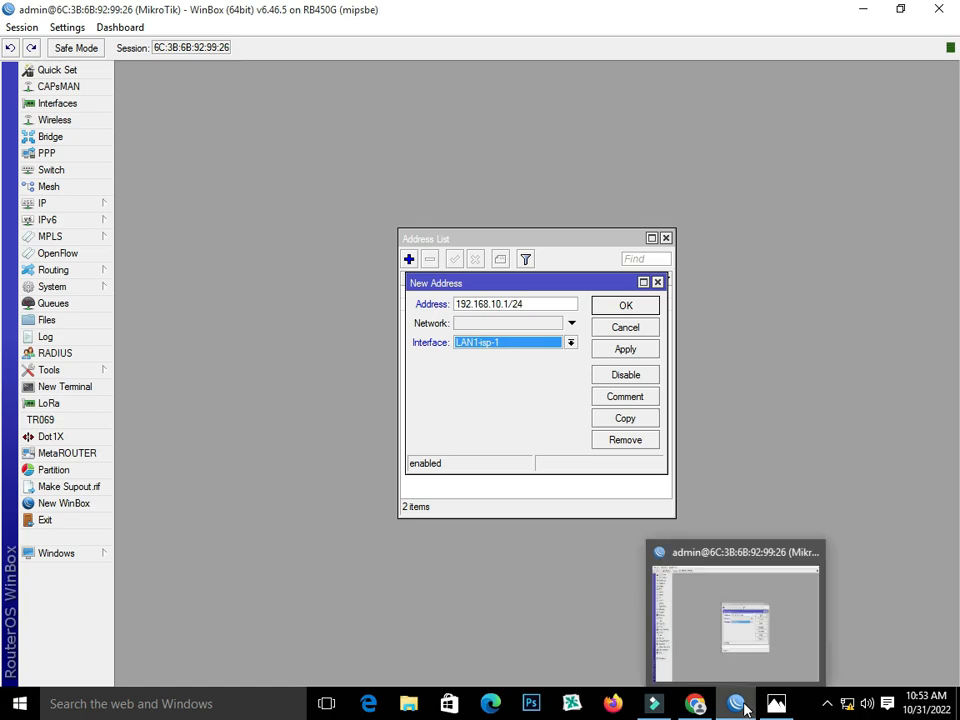
left_click(775, 708)
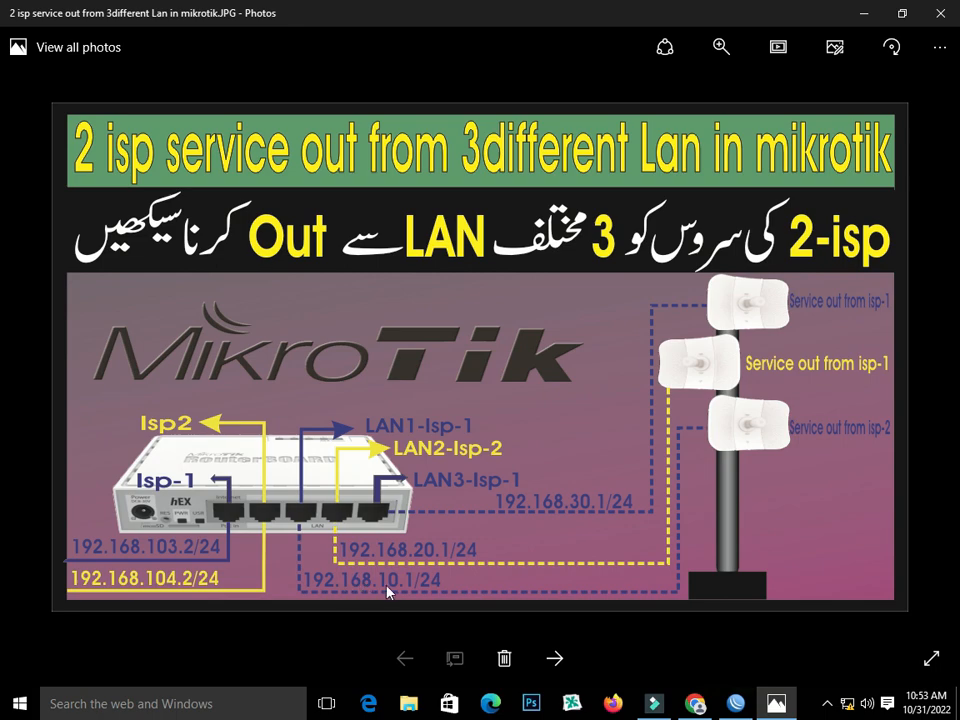
left_click(776, 704)
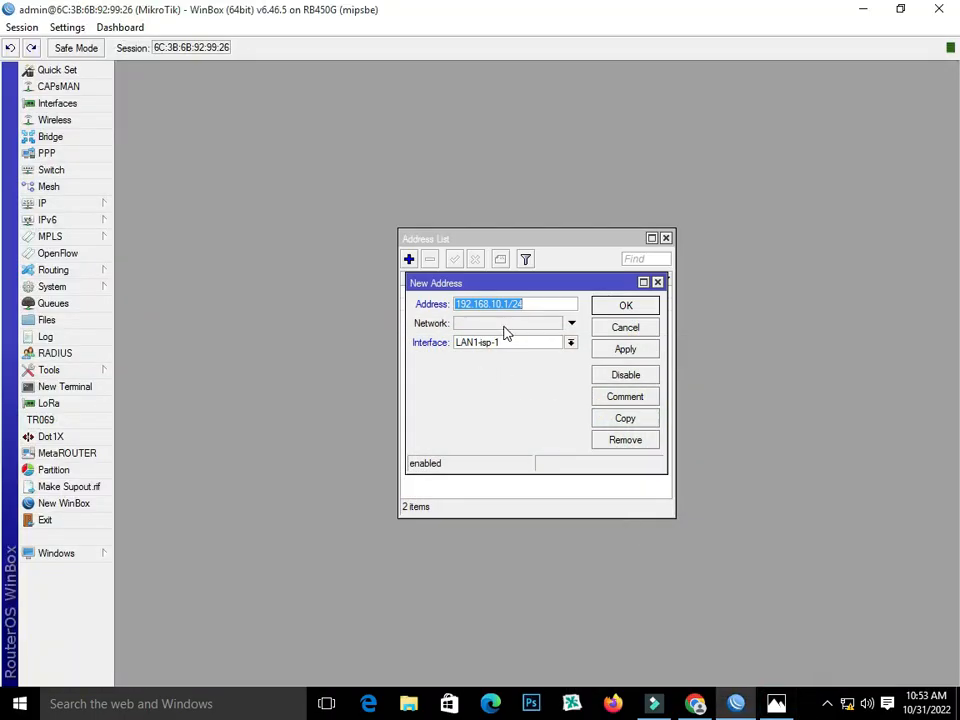
left_click(630, 351)
left_click(632, 306)
Add the IP address 192.168.20.1/24 on interface LAN2-isp-2, checking it against the network diagram image before saving.
left_click(409, 259)
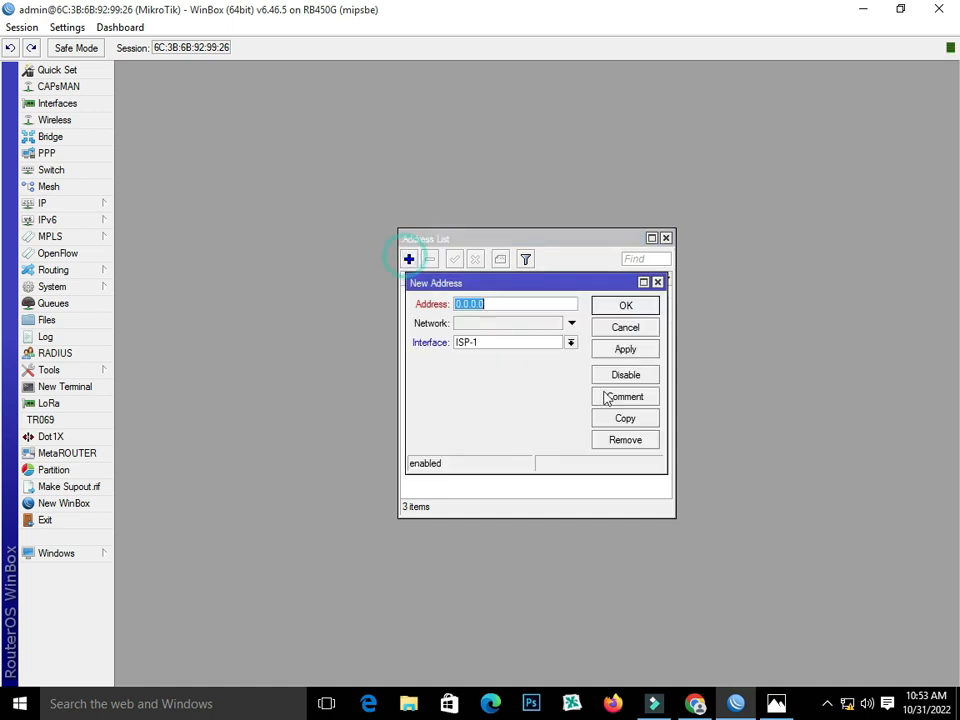
type("192.168.20.1/24")
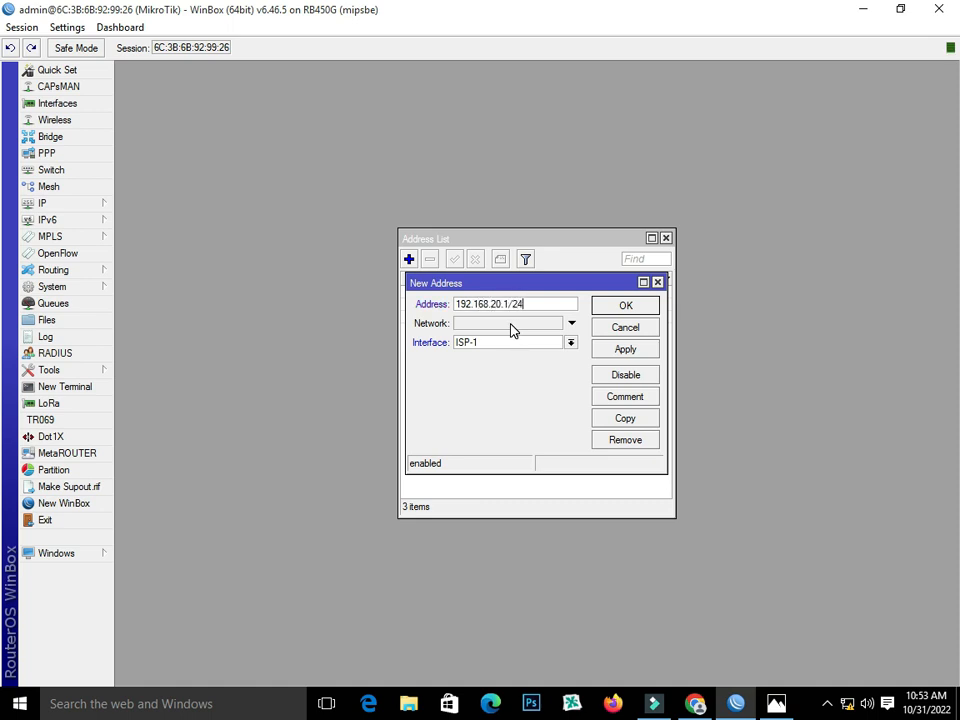
left_click(566, 345)
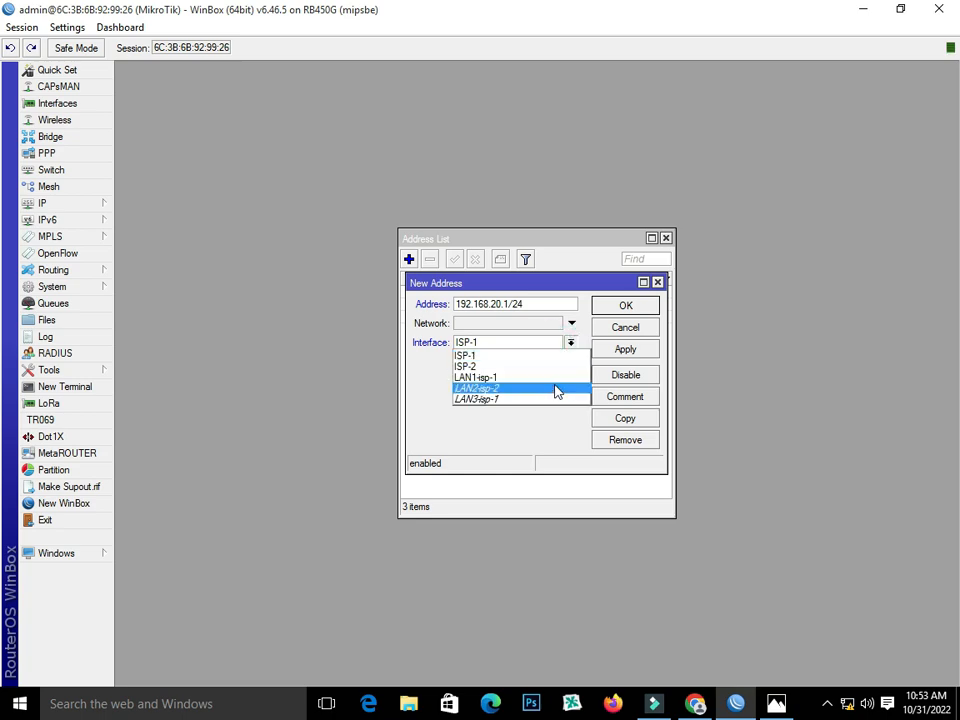
left_click(556, 390)
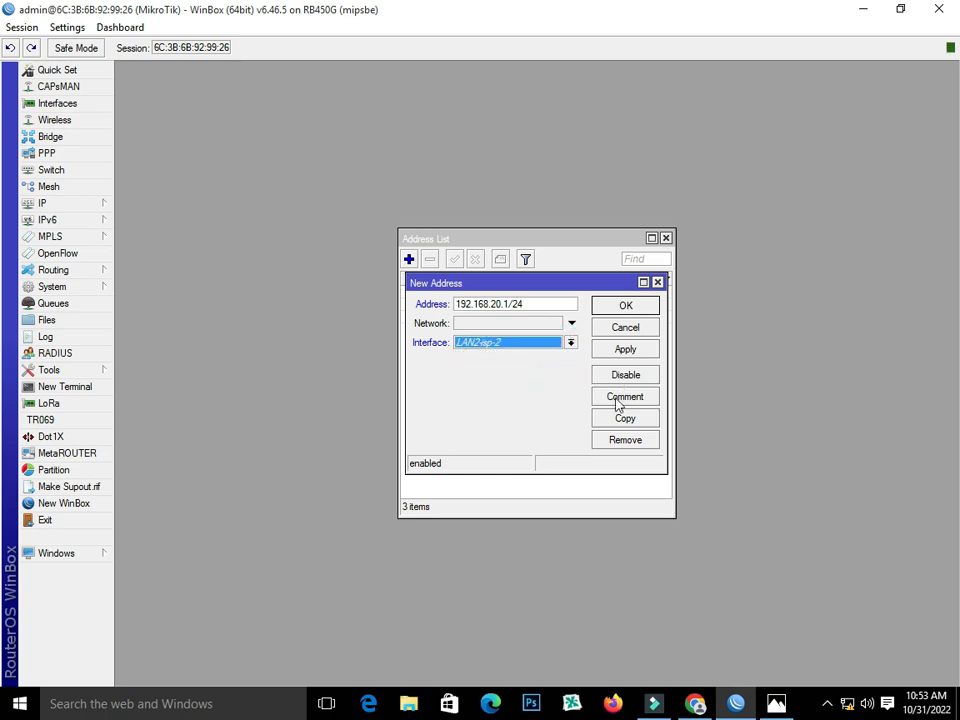
left_click(778, 705)
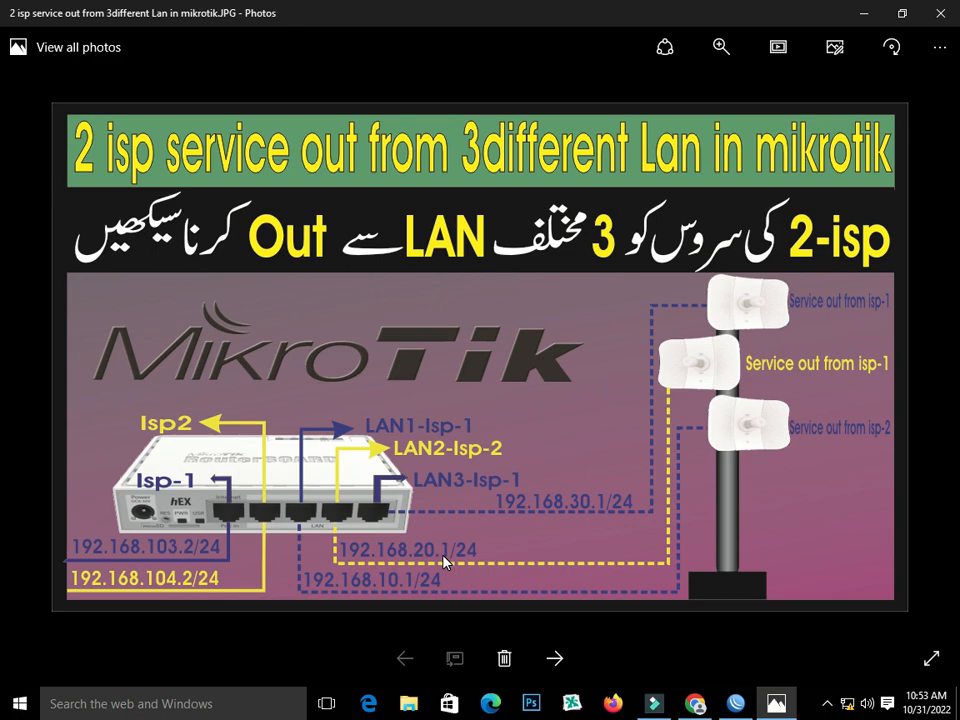
left_click(736, 705)
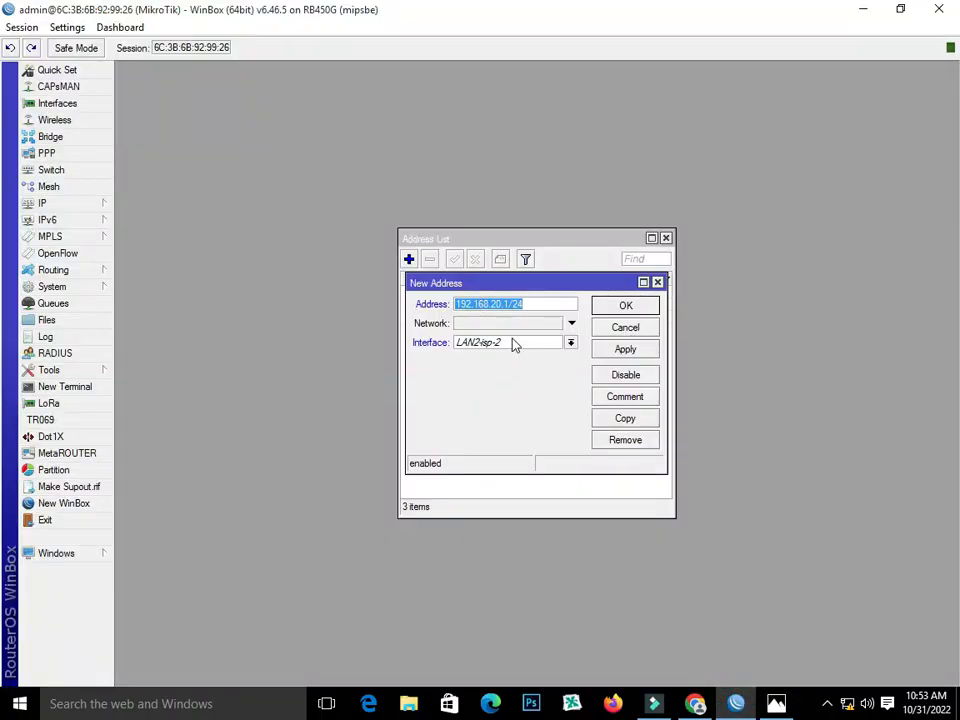
left_click(623, 349)
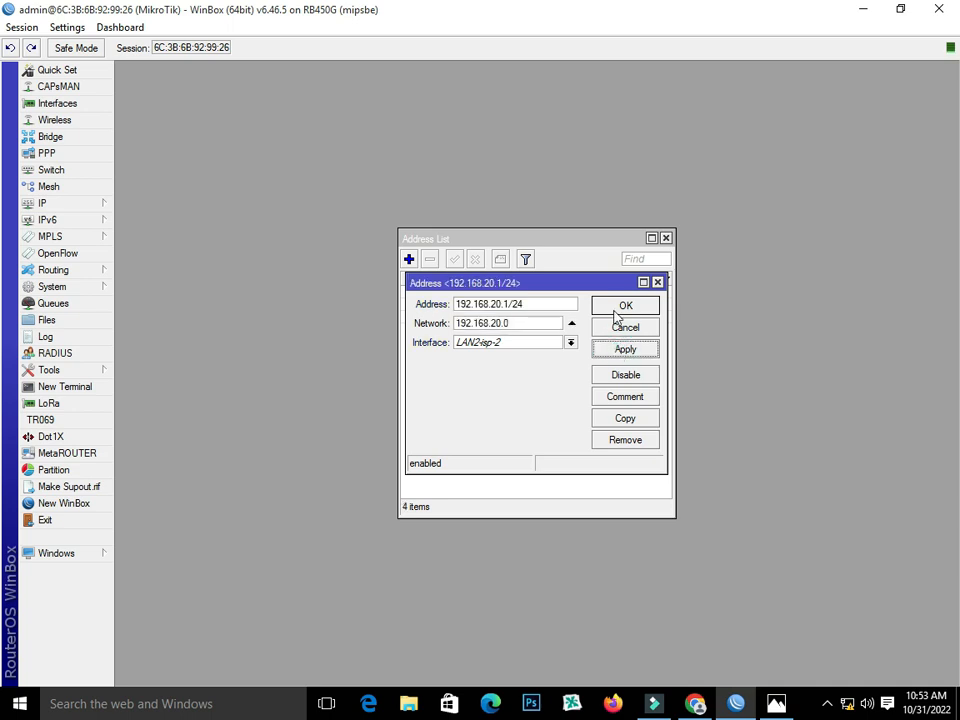
left_click(616, 304)
Add the IP address 192.168.30.1/24 on interface LAN3-isp-1, checking it against the network diagram image, and move the address list out of the way.
left_click(408, 260)
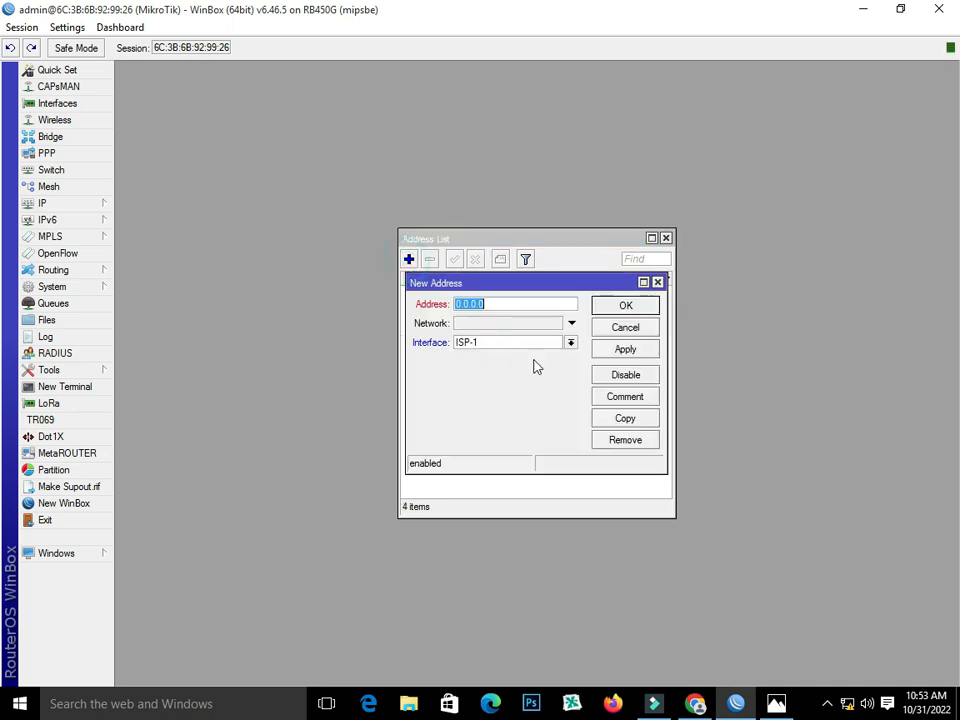
type("192.168.30")
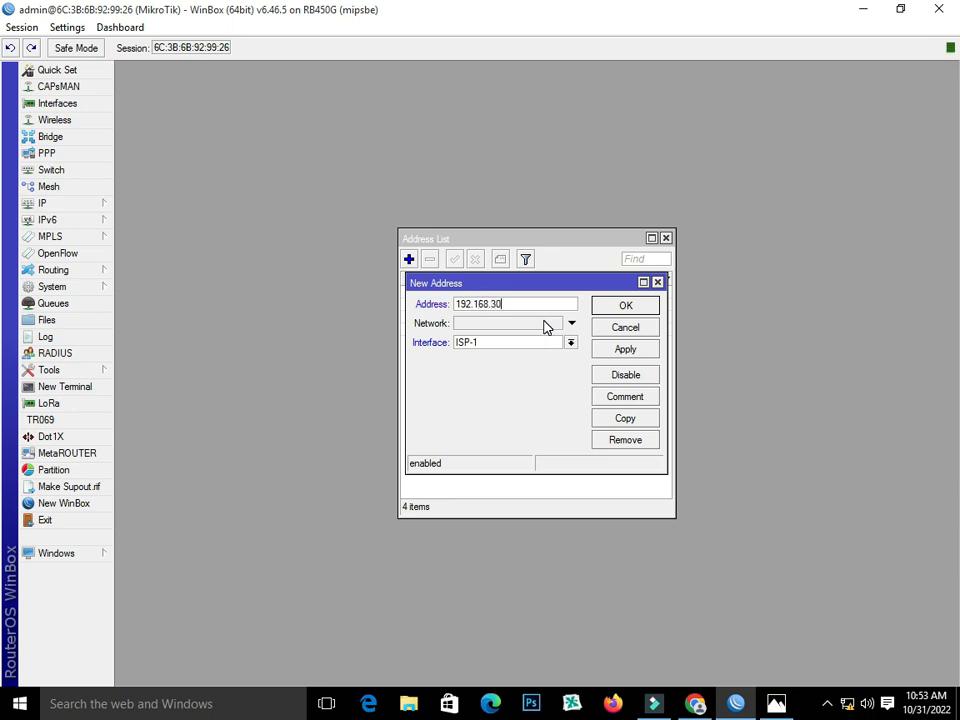
type("/1/24")
left_click(566, 341)
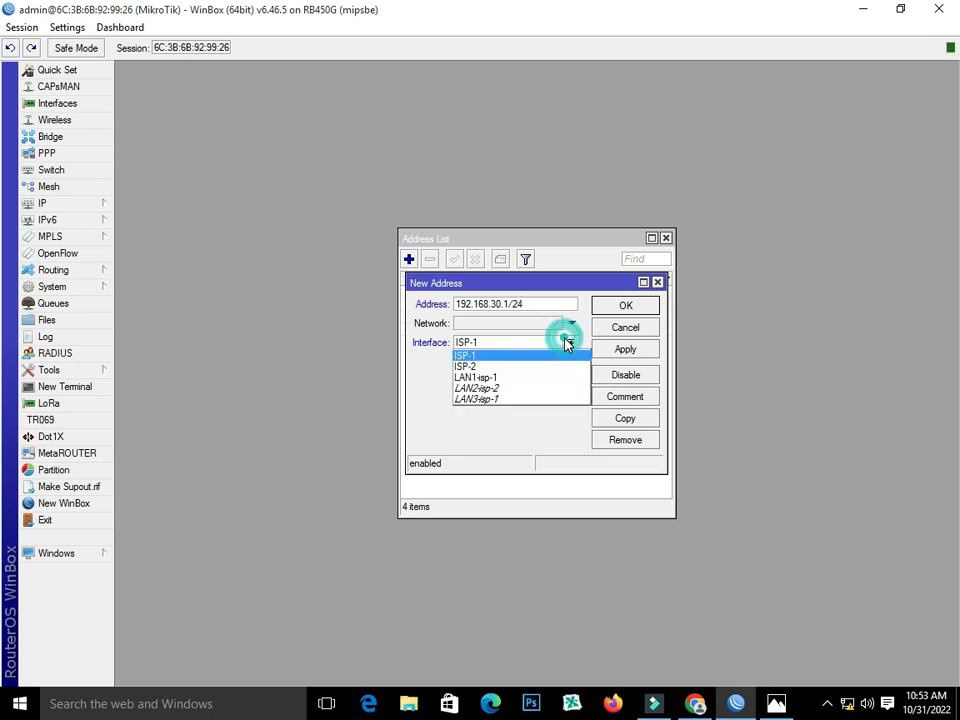
left_click(561, 398)
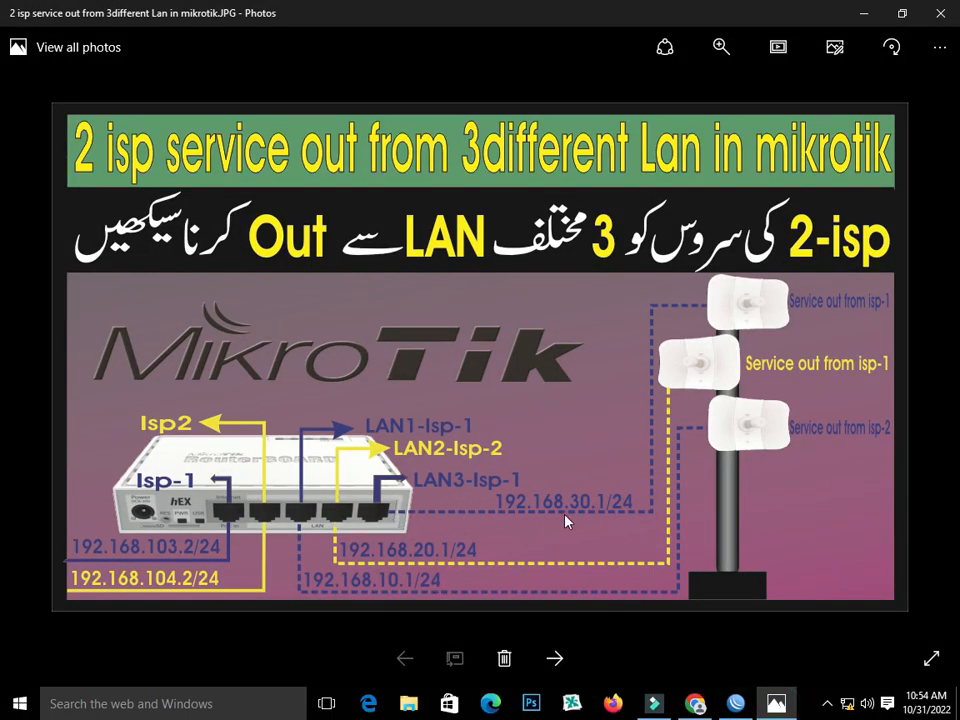
left_click(736, 703)
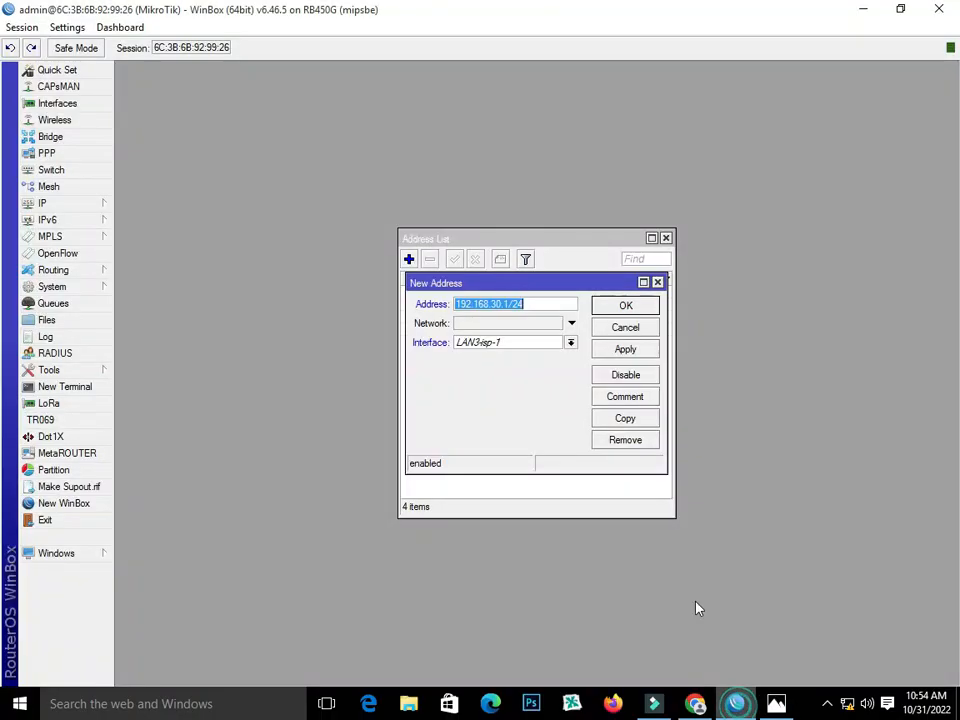
left_click(600, 350)
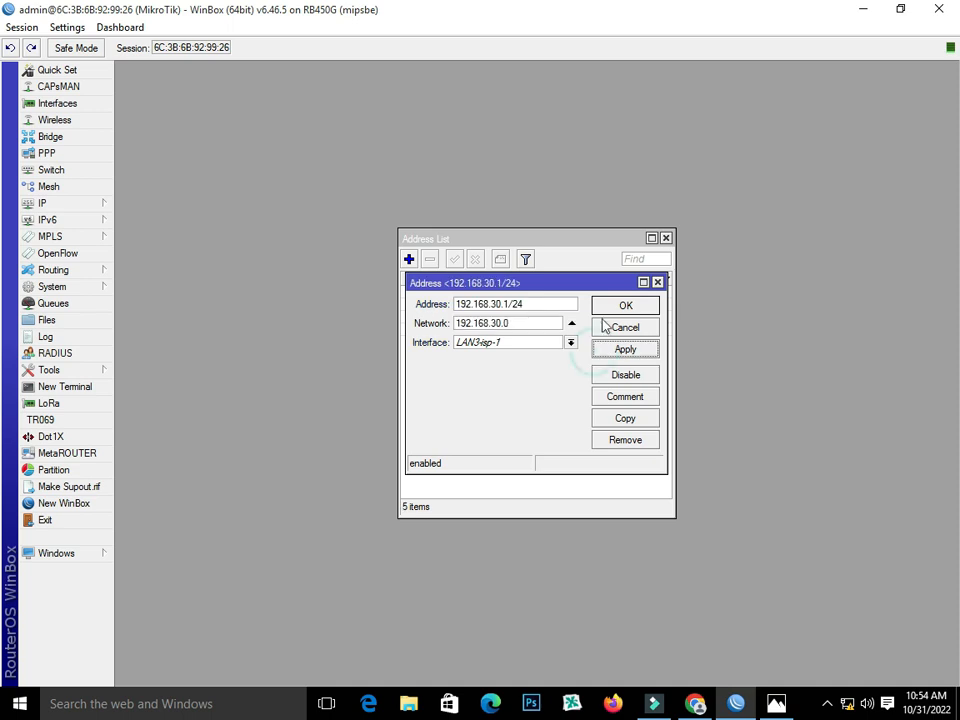
left_click(604, 306)
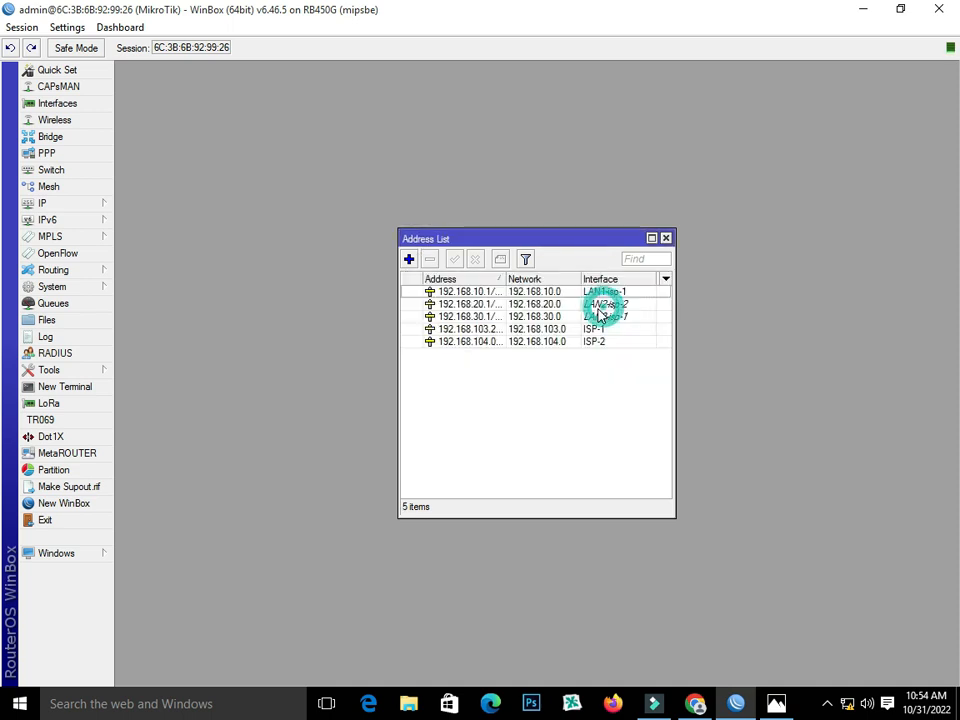
left_click(666, 239)
left_click_drag(601, 238, 866, 82)
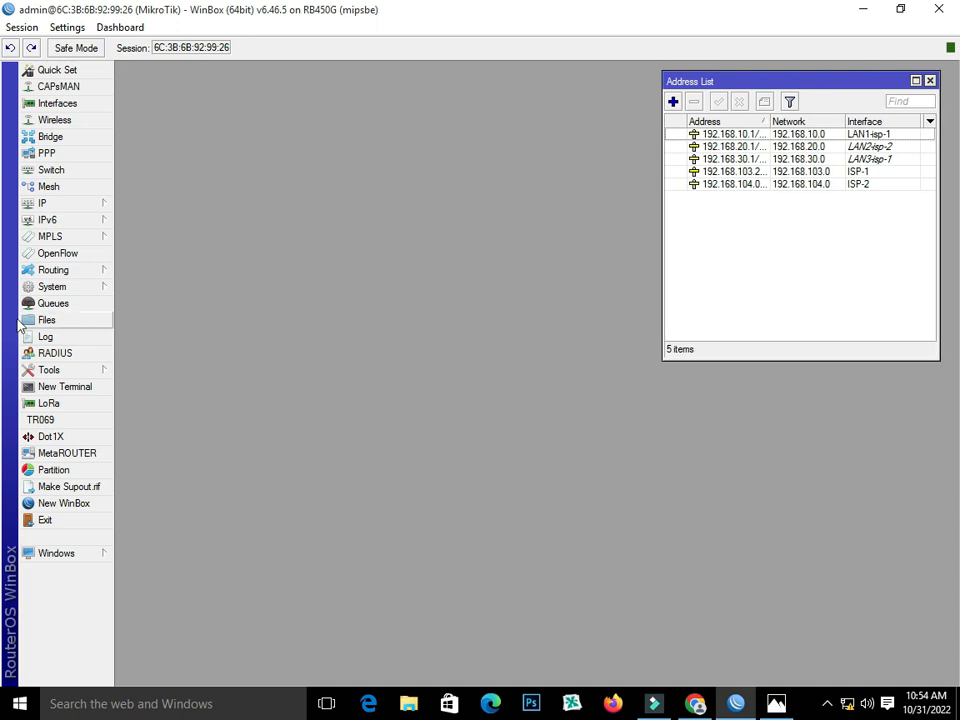
Set the router's DNS servers to 8.8.8.8 and 8.8.4.4, allow remote requests and save the DNS settings.
left_click(50, 203)
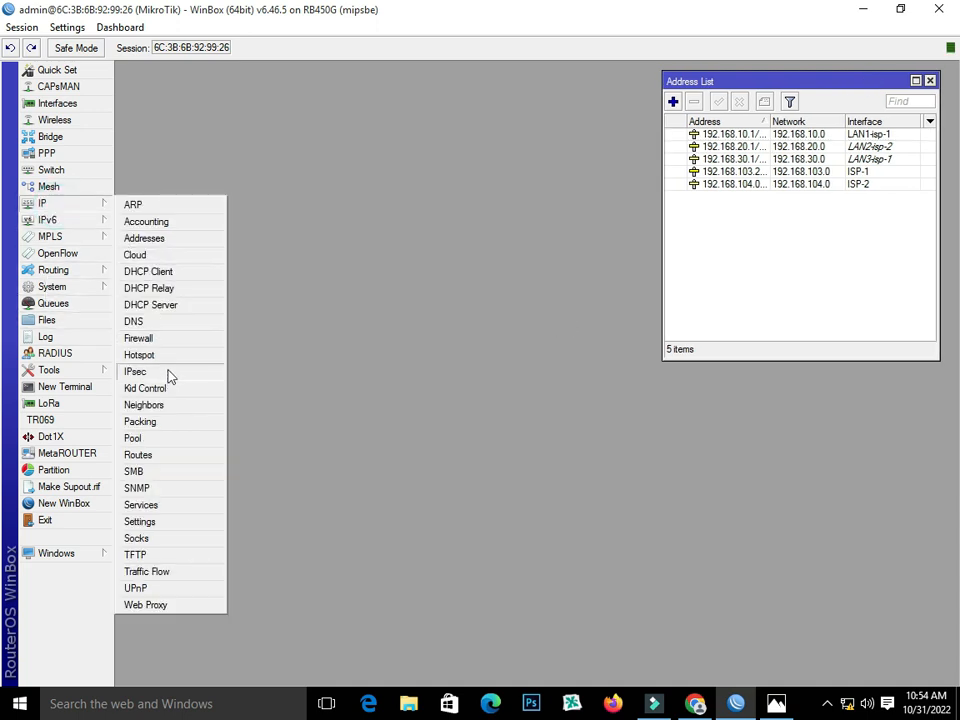
left_click(158, 321)
left_click(519, 249)
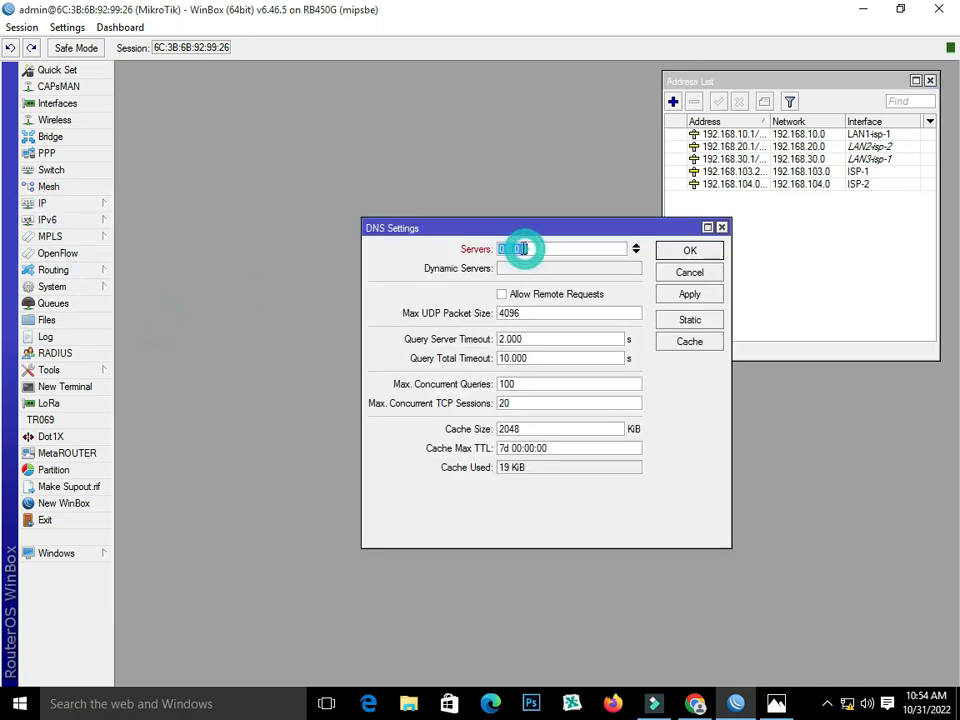
type("8.")
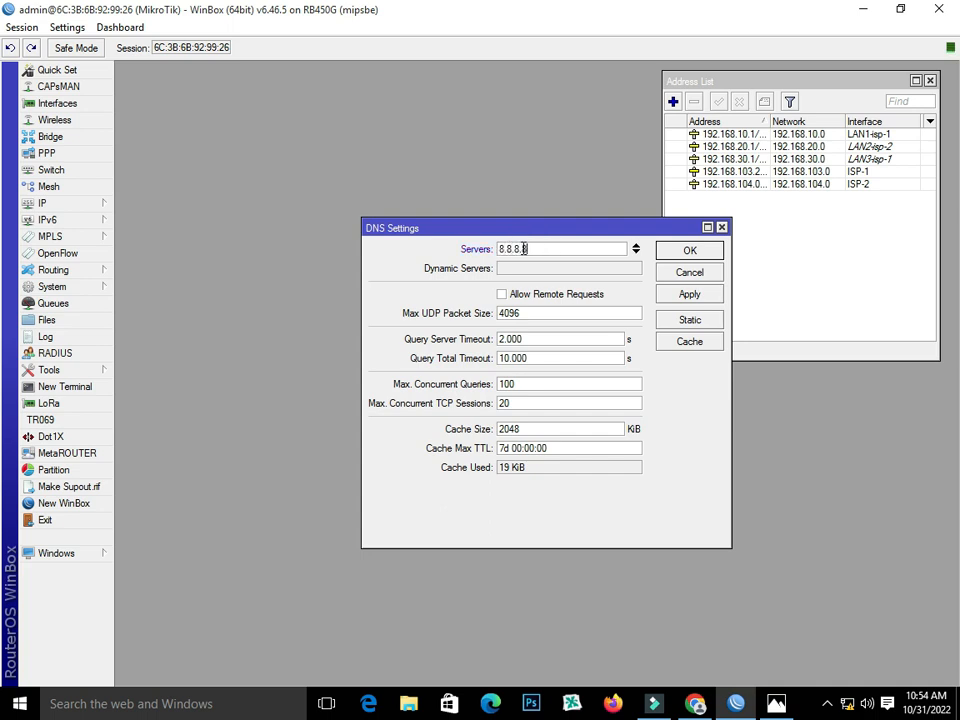
type("8.8.8")
left_click(635, 253)
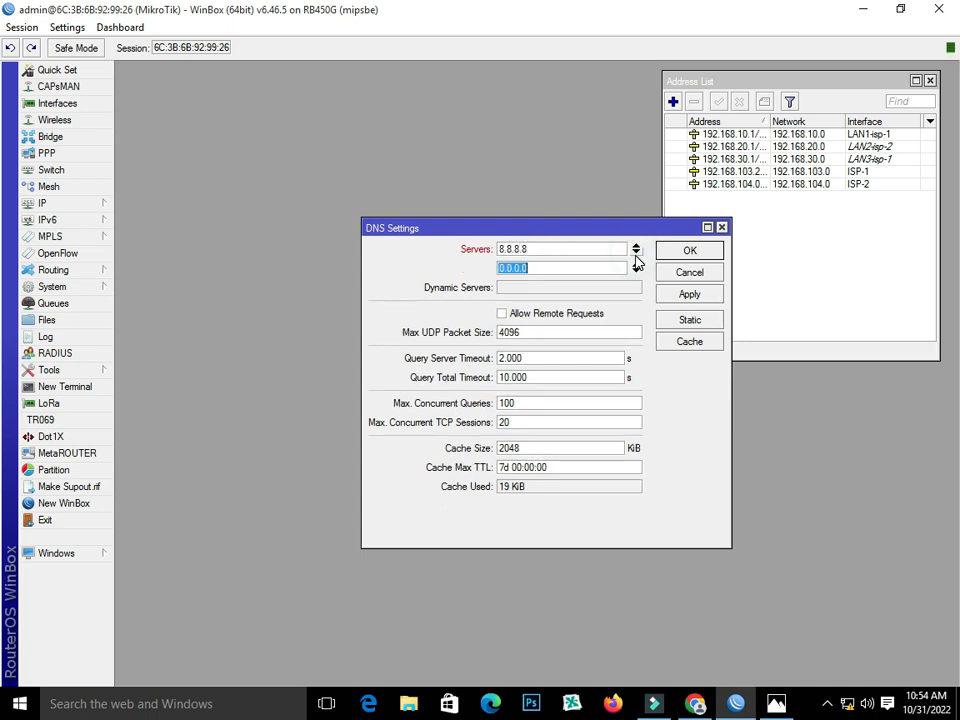
type("8.8.4.4")
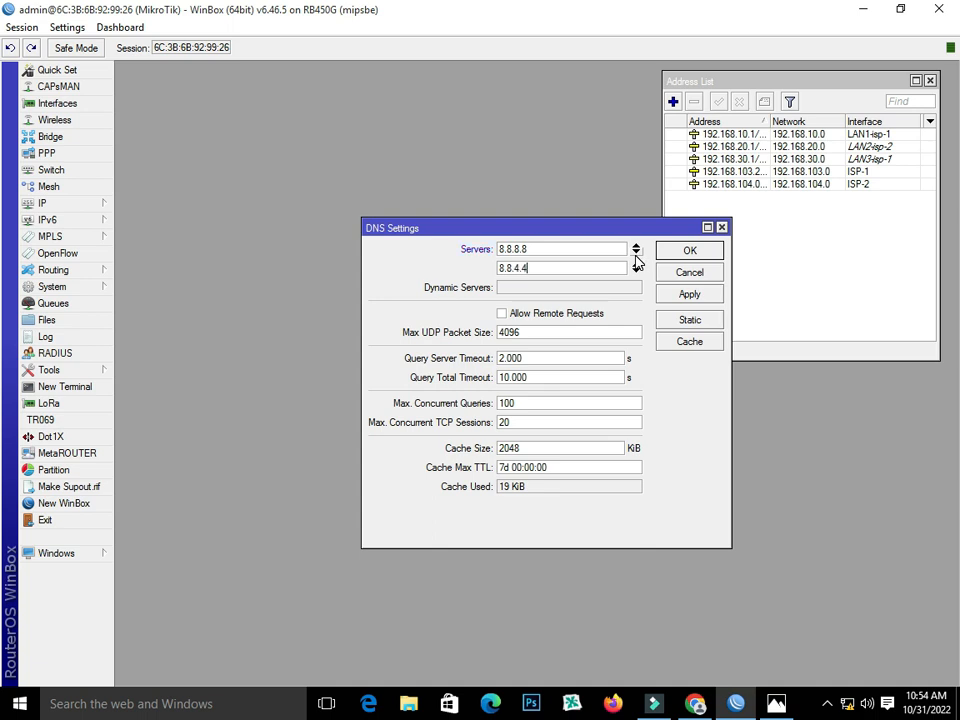
left_click(572, 315)
left_click(667, 287)
left_click(668, 251)
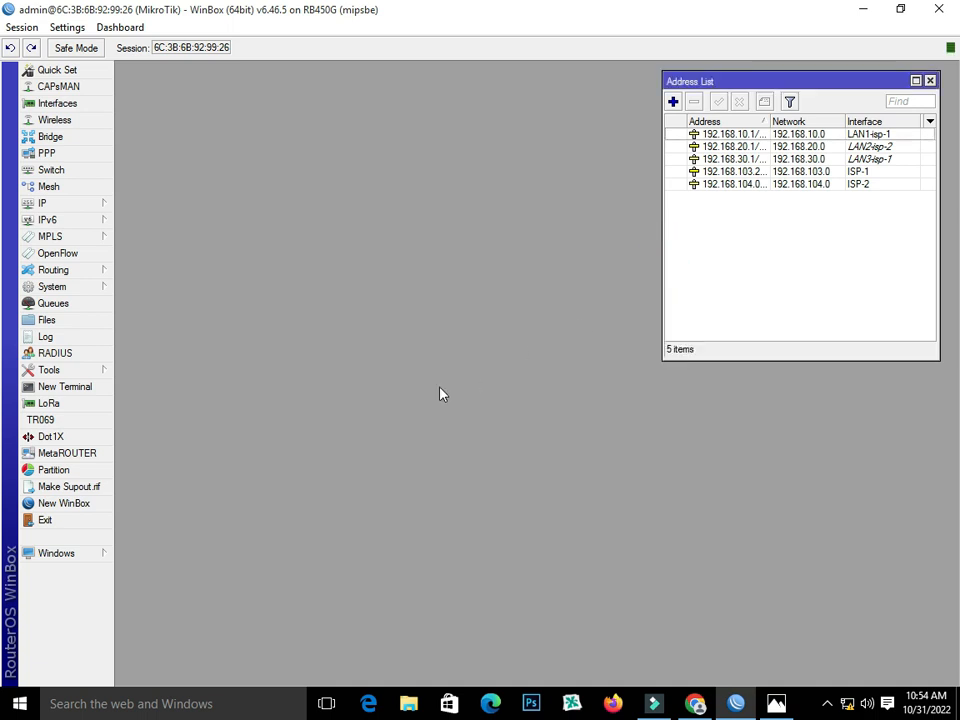
Start a new firewall mangle rule in the prerouting chain and place its window so the address list stays readable.
left_click(45, 203)
left_click(172, 338)
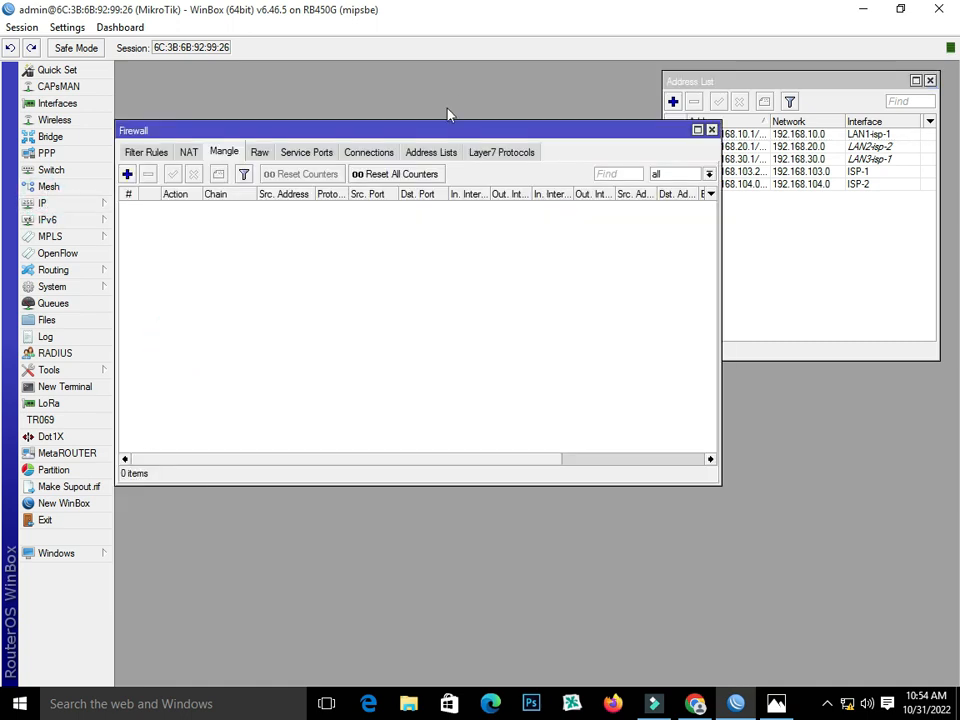
left_click_drag(433, 131, 470, 198)
left_click(164, 242)
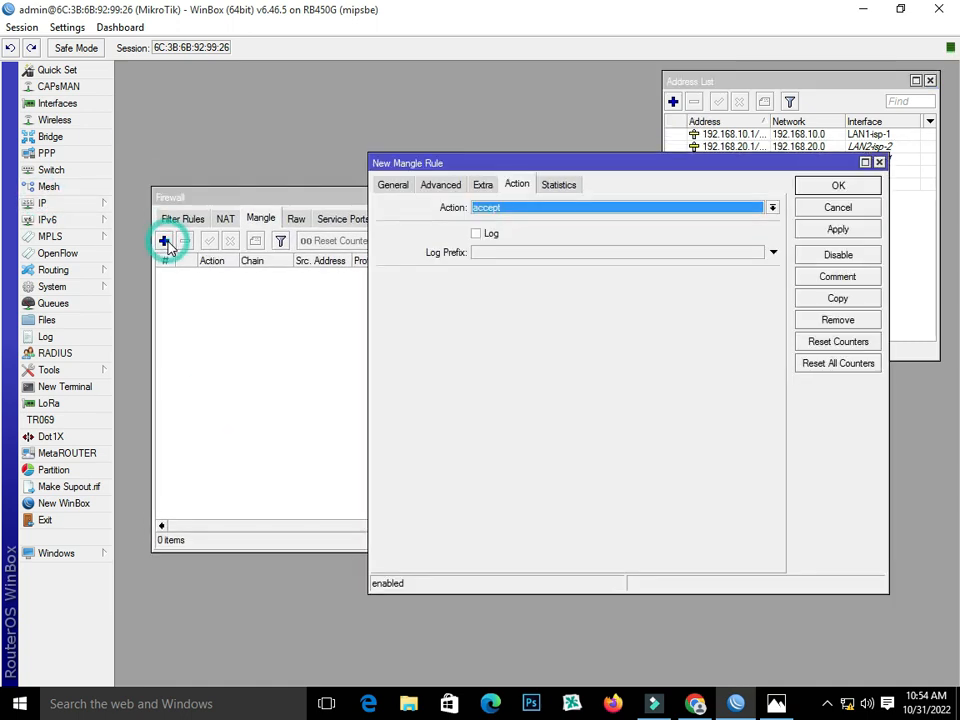
left_click(394, 186)
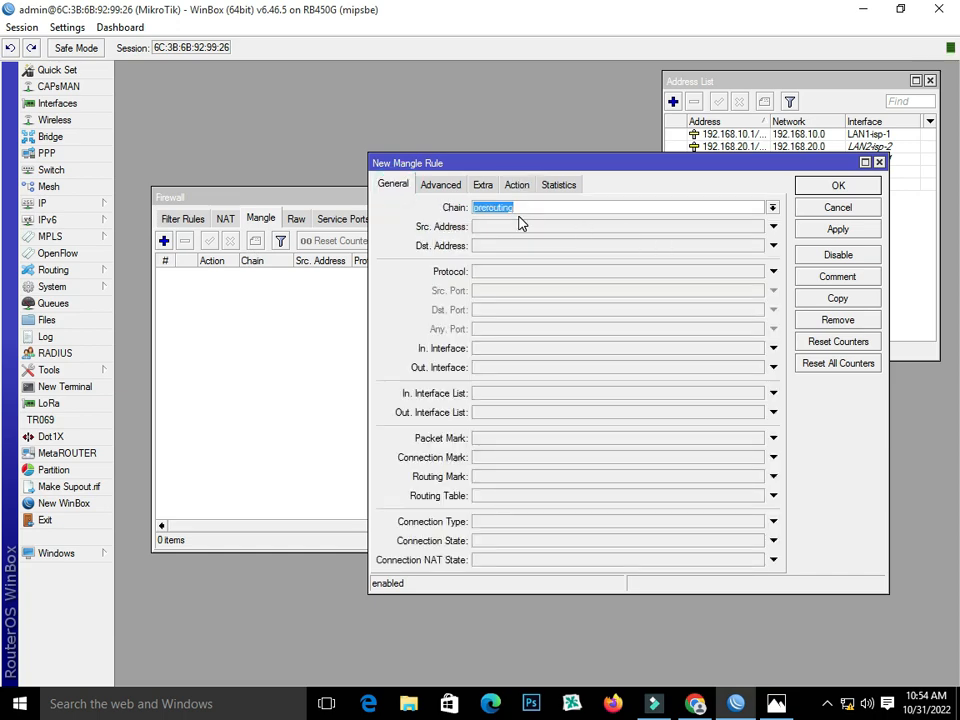
left_click_drag(663, 163, 424, 97)
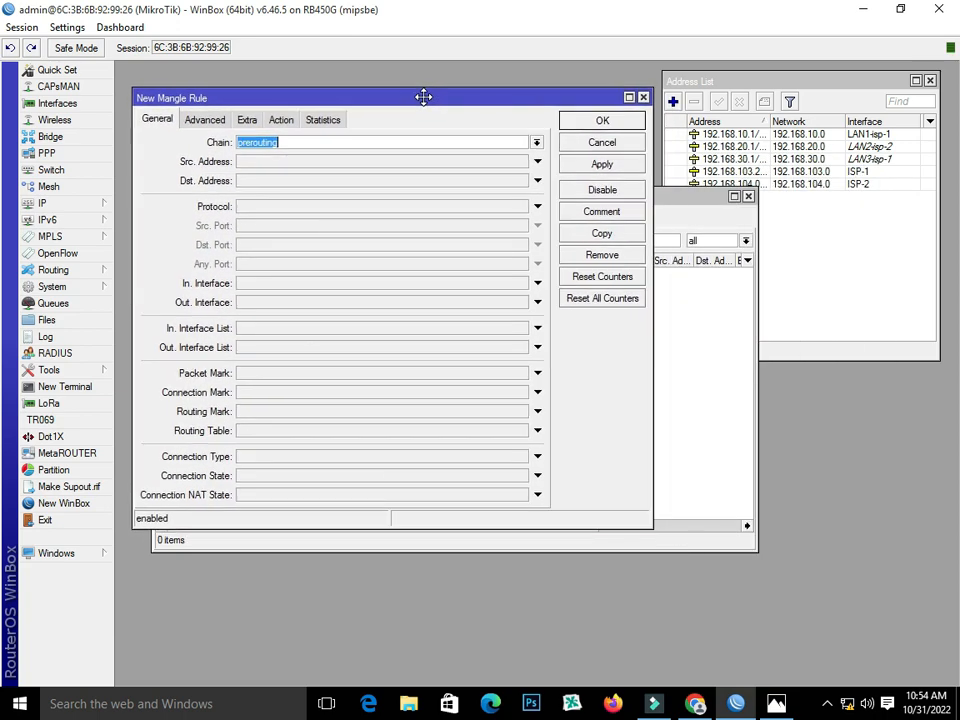
Set the mangle rule's source address to the LAN1-isp-1 network 192.168.10.0, copying it from that interface's address entry.
left_click(275, 163)
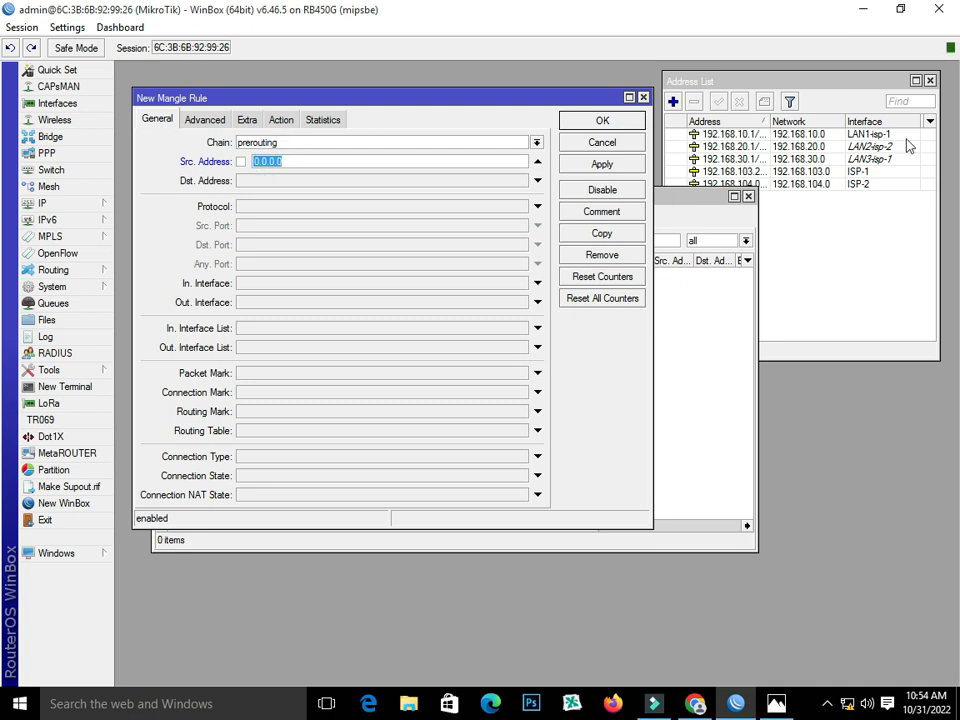
left_click(840, 81)
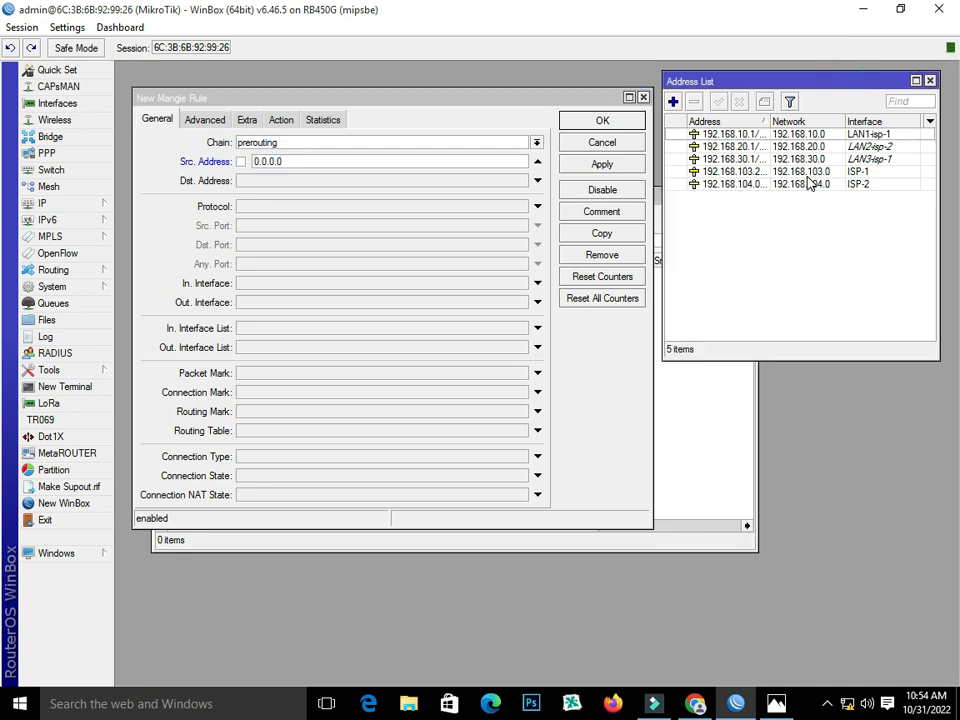
double_click(768, 137)
double_click(505, 323)
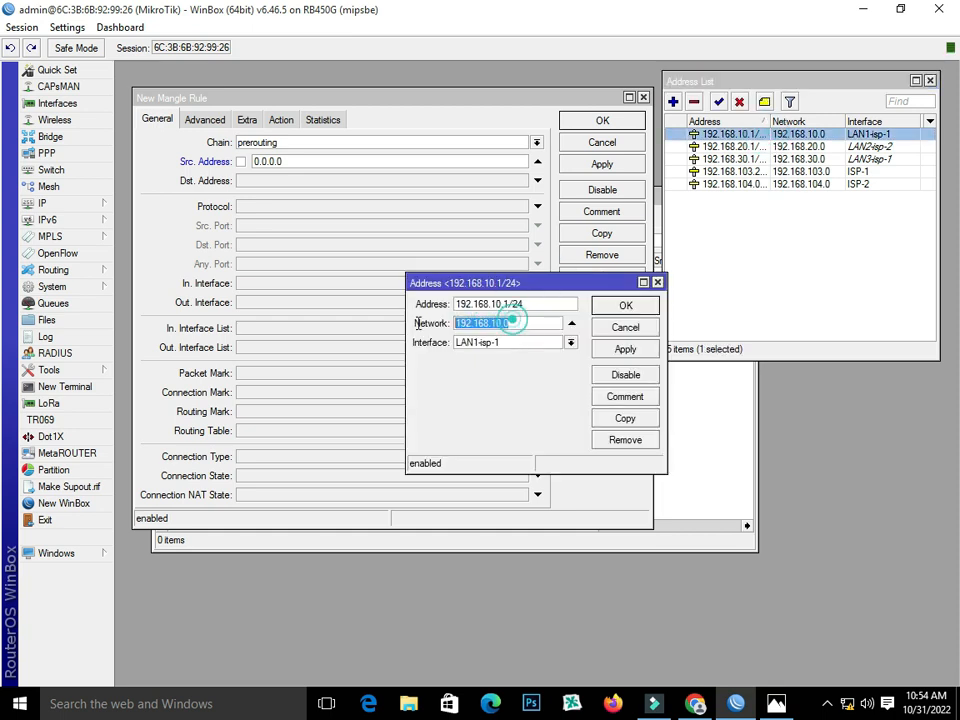
right_click(507, 327)
left_click(522, 354)
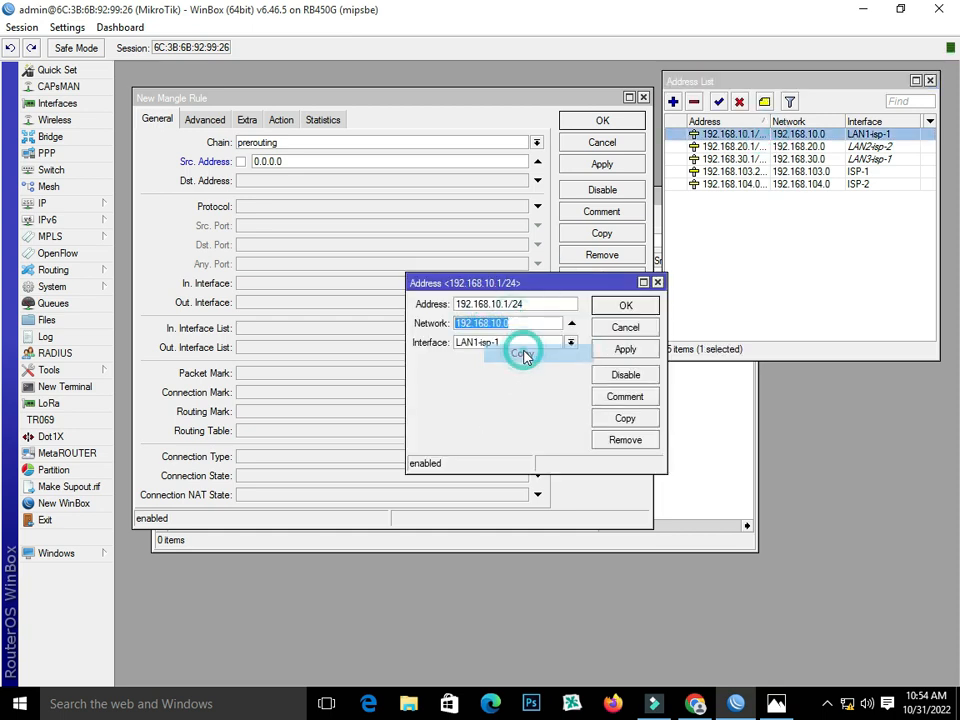
left_click_drag(552, 285, 686, 328)
left_click(792, 330)
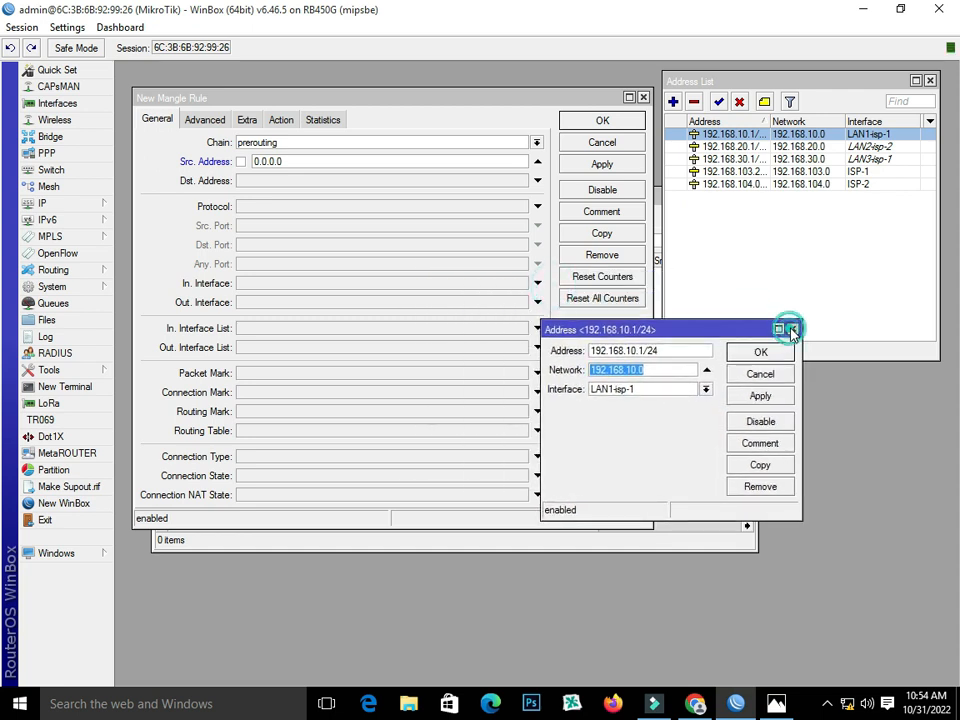
left_click_drag(313, 160, 259, 162)
right_click(260, 161)
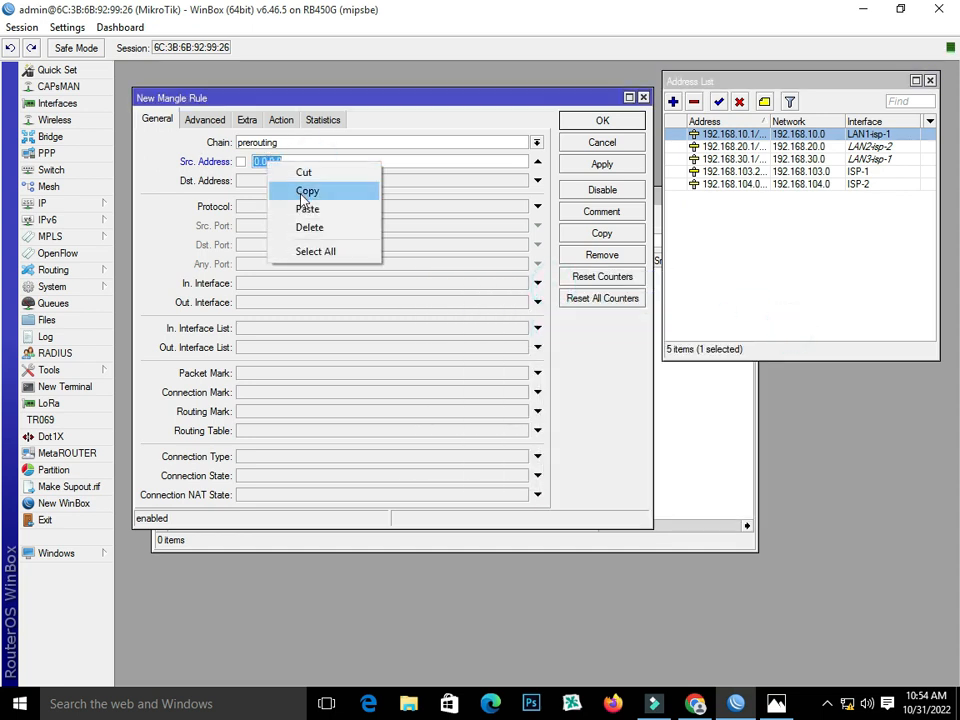
left_click(304, 205)
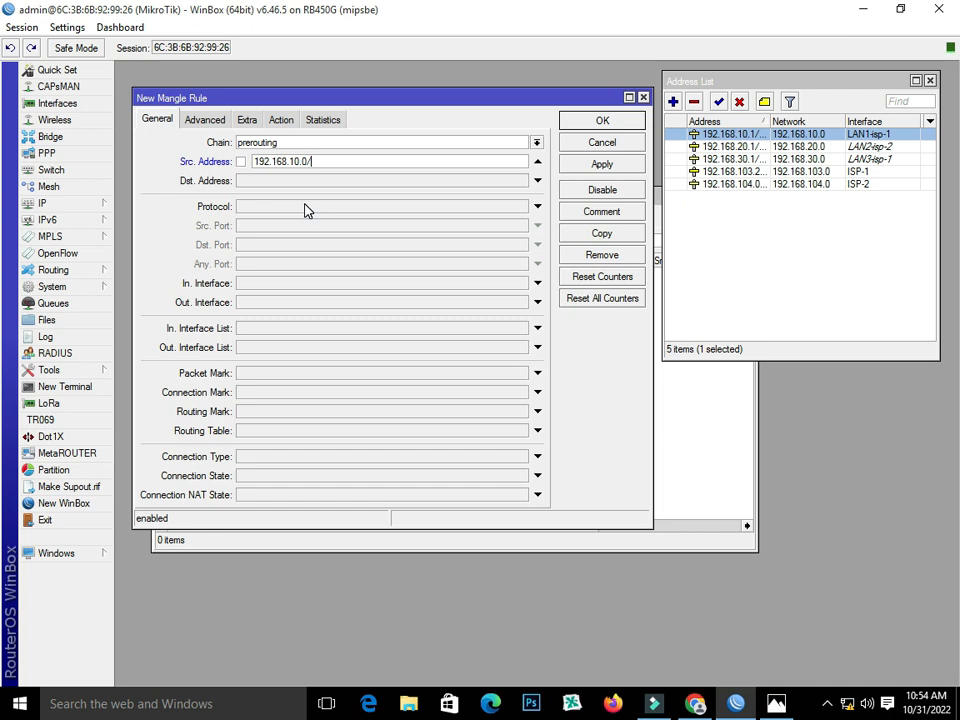
Set the mangle rule's action to mark routing and begin its new routing mark with "ISP-1 to".
left_click(280, 120)
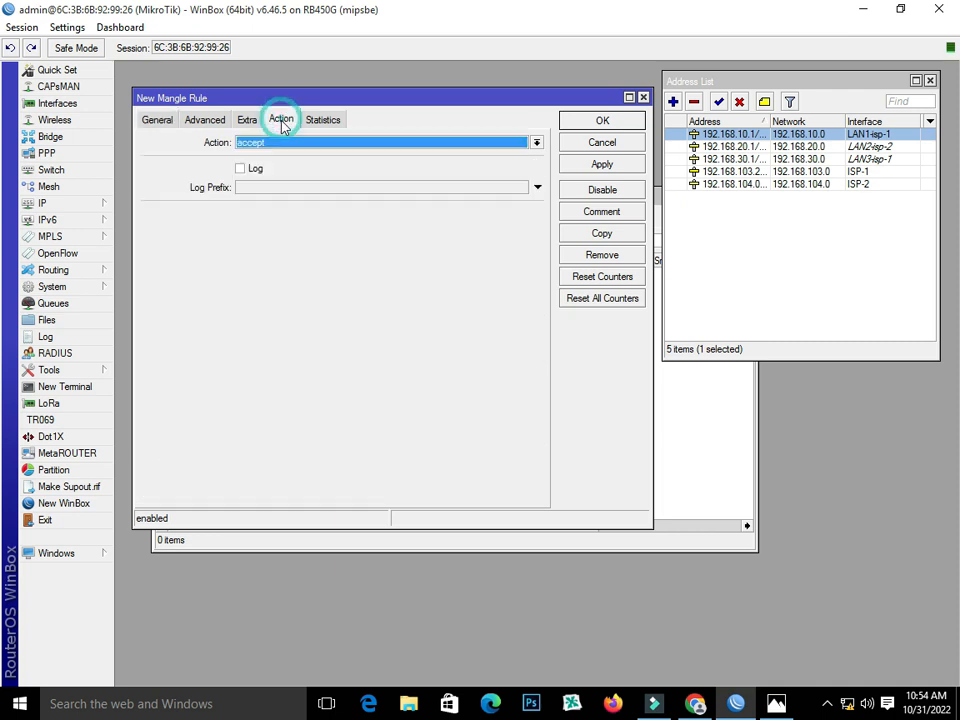
left_click(280, 142)
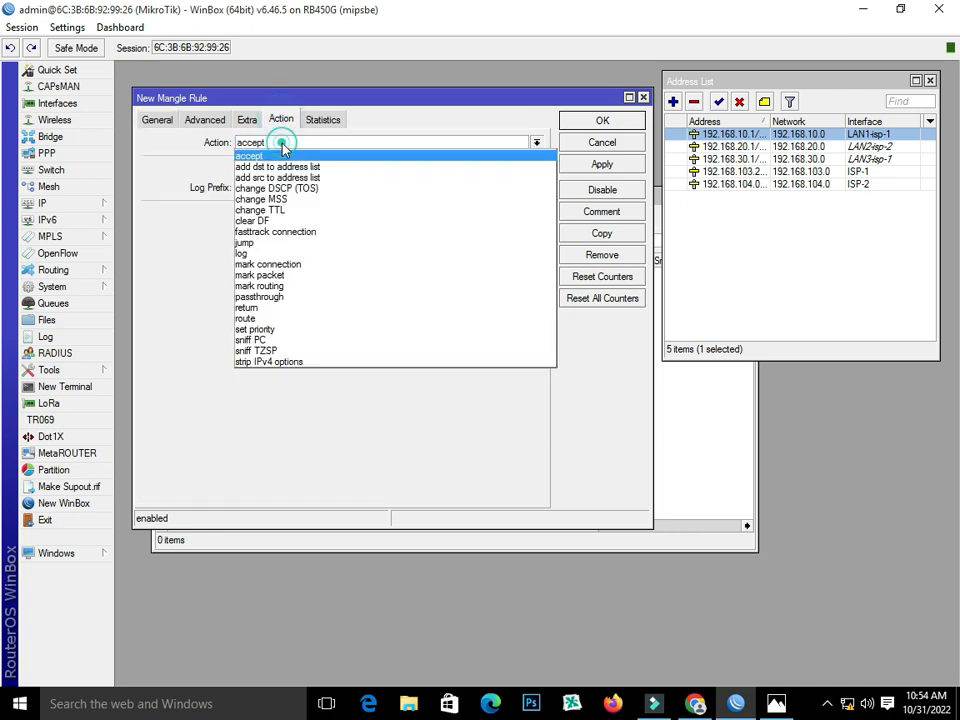
left_click(333, 290)
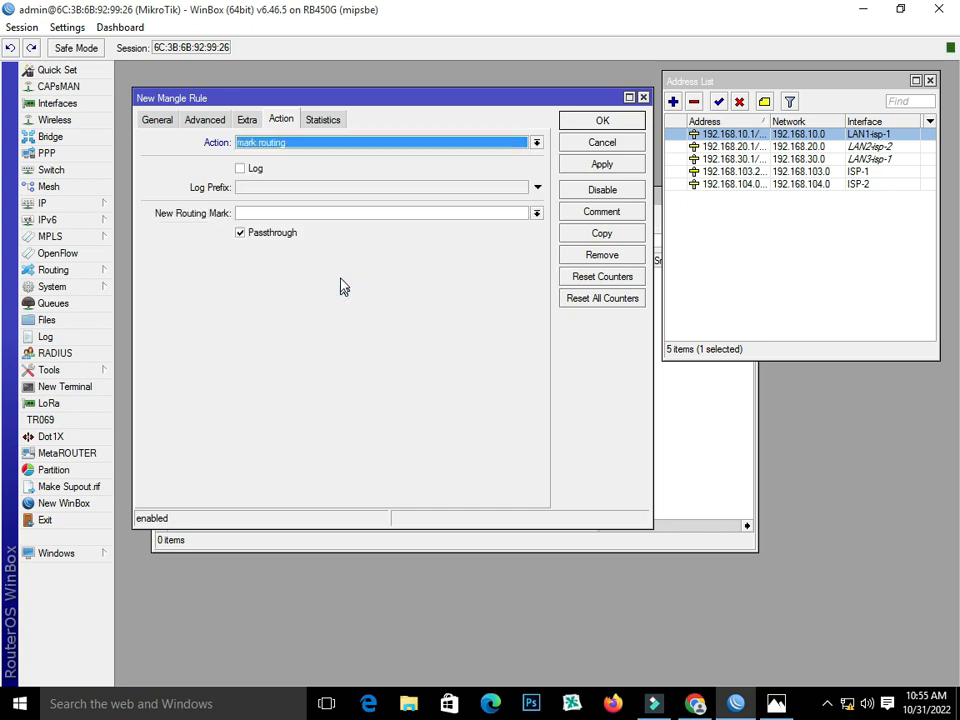
left_click(280, 211)
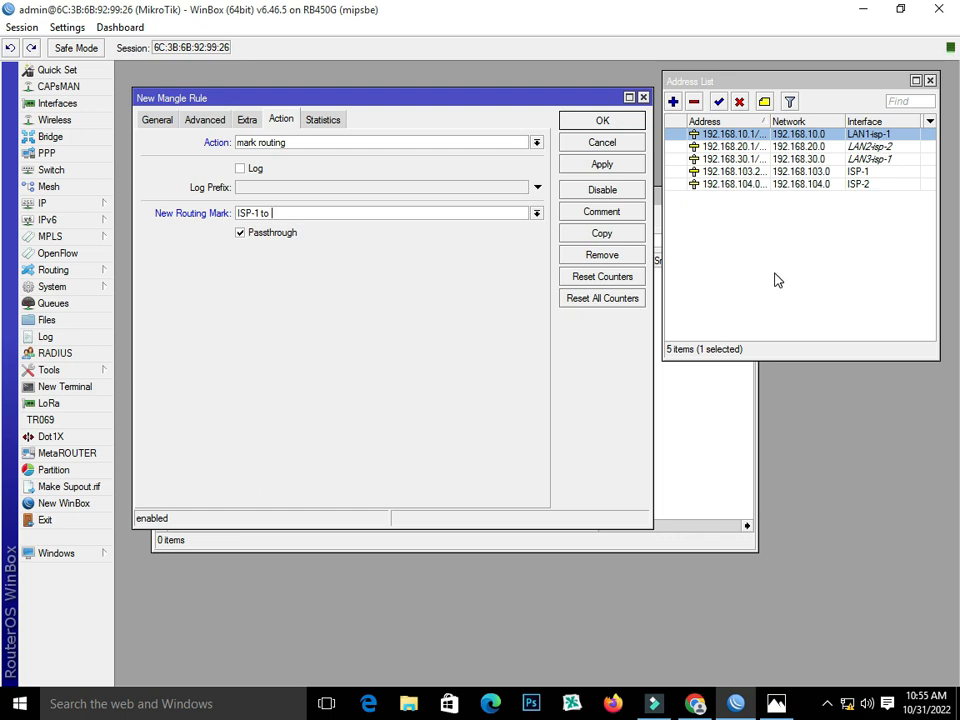
Copy the interface name LAN1-isp-1 from that interface's settings, opened from the interface list.
double_click(775, 138)
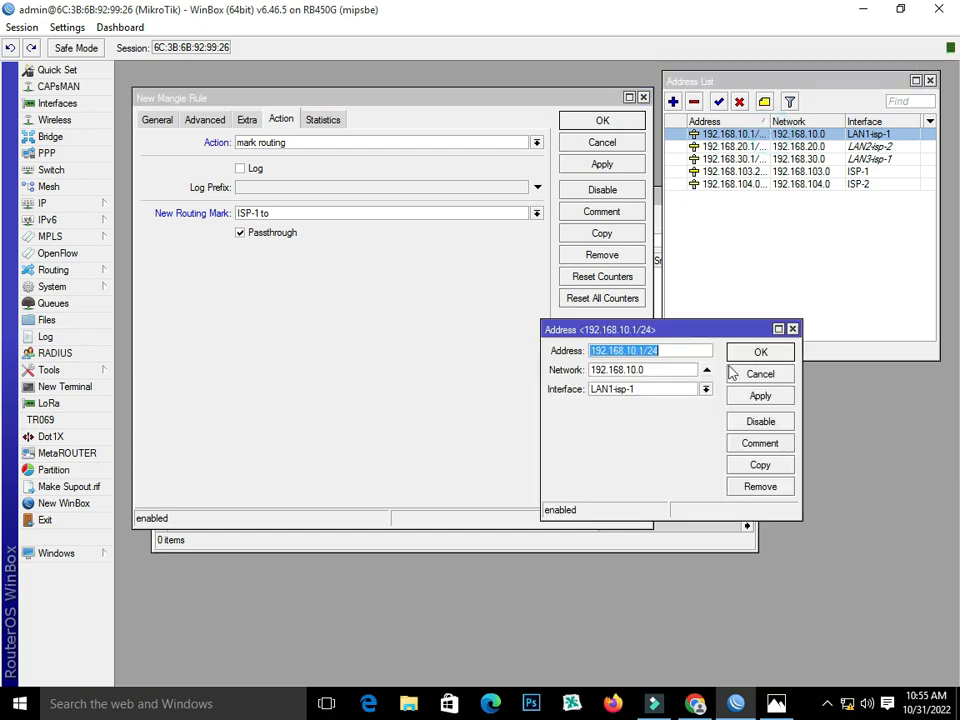
left_click(792, 329)
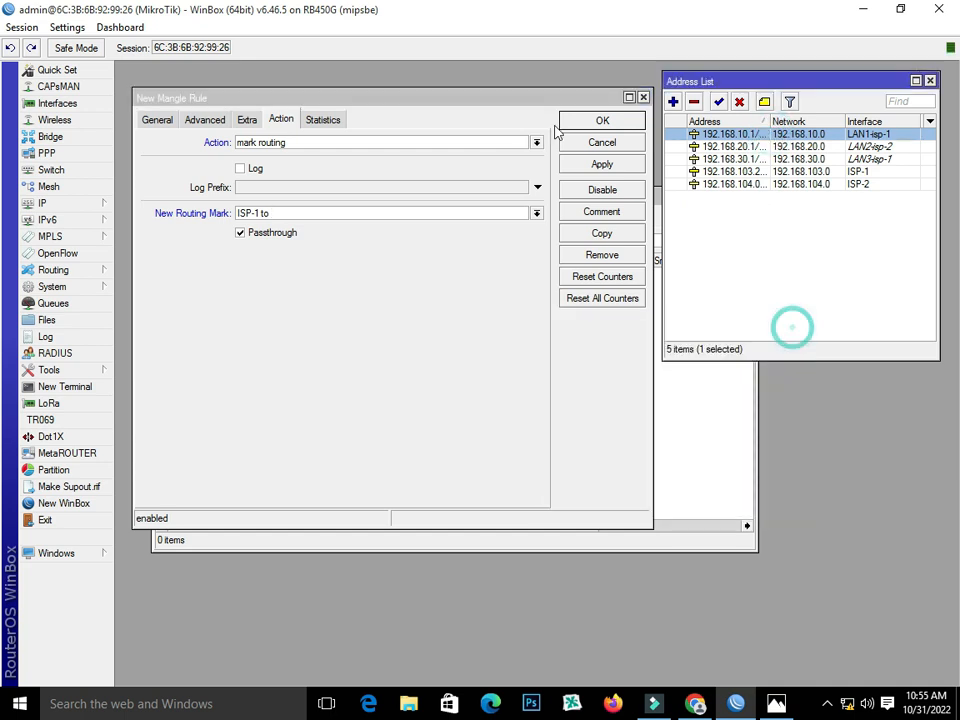
left_click(47, 108)
left_click_drag(367, 131, 632, 228)
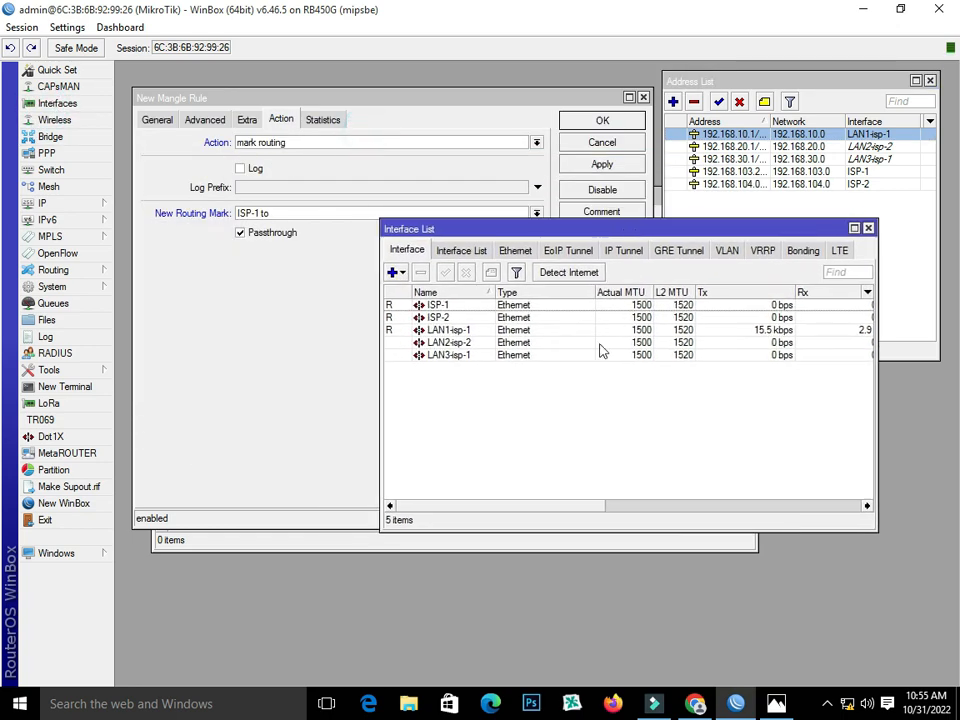
double_click(455, 331)
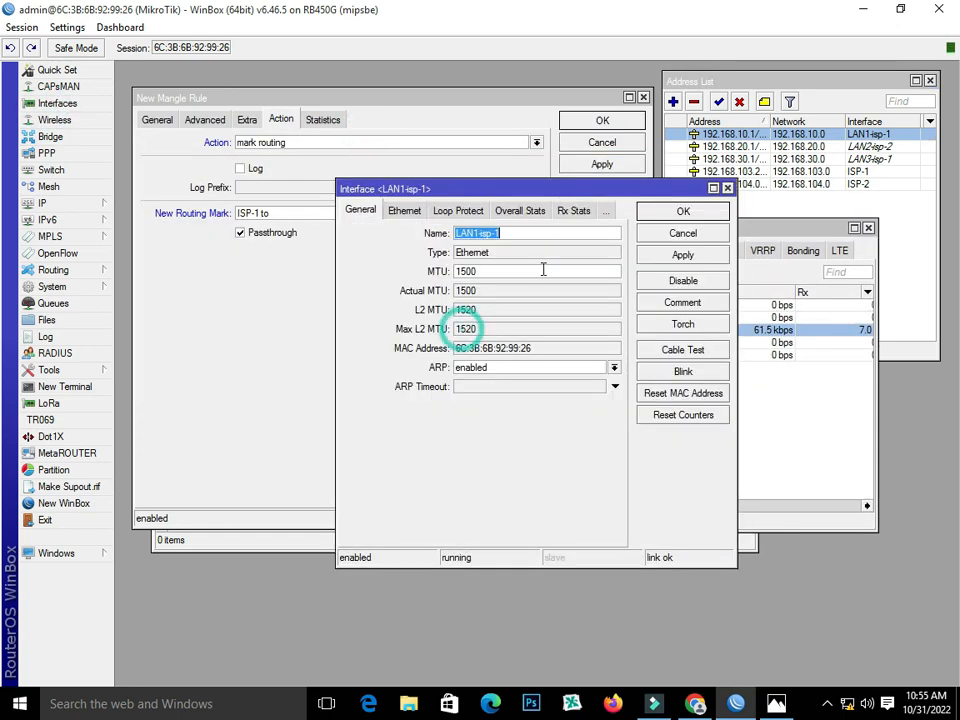
right_click(504, 236)
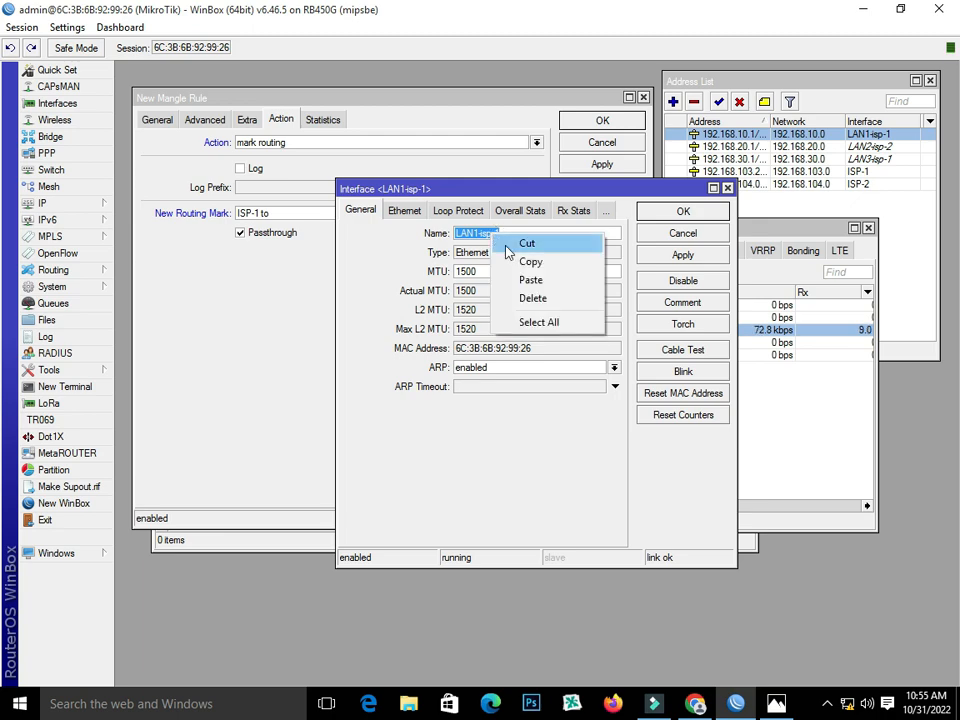
left_click(524, 262)
Complete the routing mark as "ISP-1 to LAN1" using the copied interface name and save the mangle rule.
left_click_drag(654, 187, 818, 238)
left_click(315, 214)
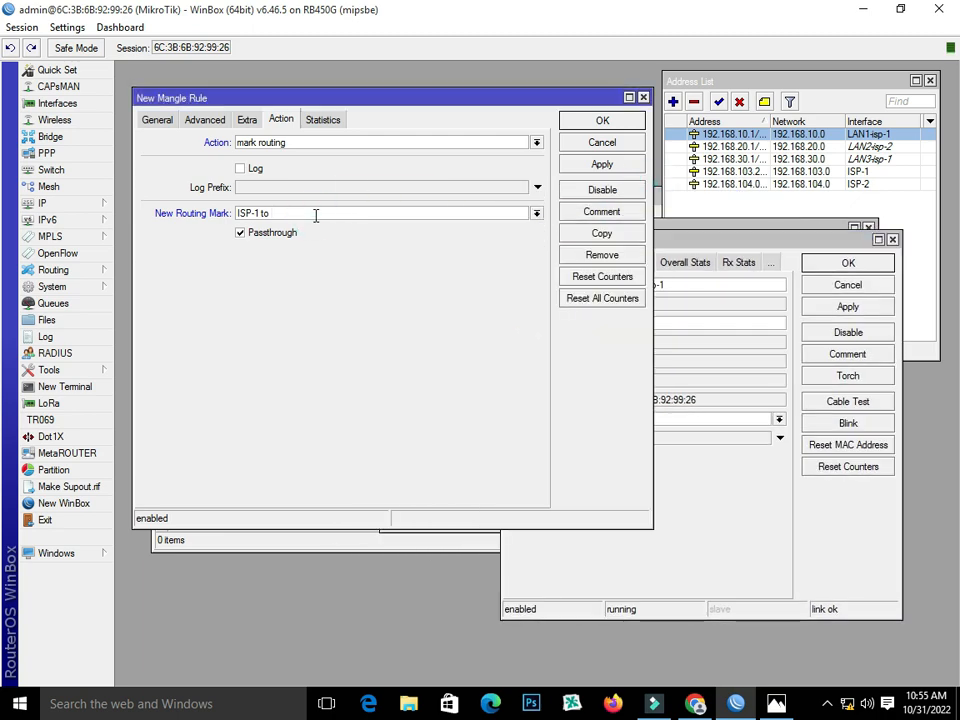
key("ctrl+v")
key("BackSpace")
key("BackSpace")
key("BackSpace")
key("BackSpace")
key("BackSpace")
key("BackSpace")
left_click(615, 167)
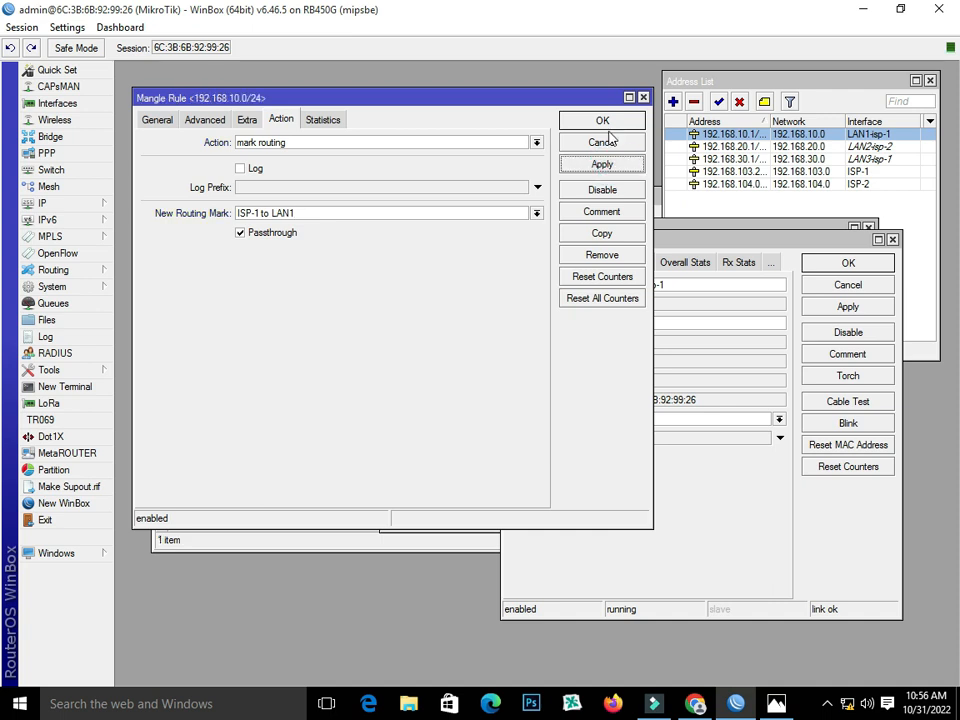
left_click(608, 122)
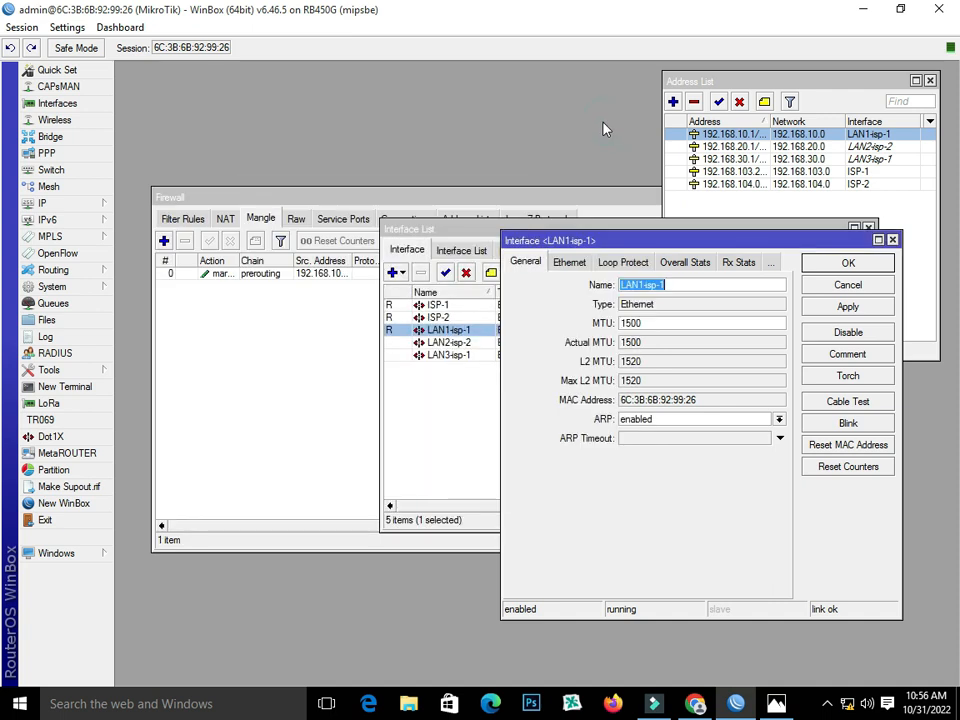
Start another prerouting mangle rule with its source address enabled, and close the leftover LAN1-isp-1 interface window.
left_click(336, 197)
left_click(163, 240)
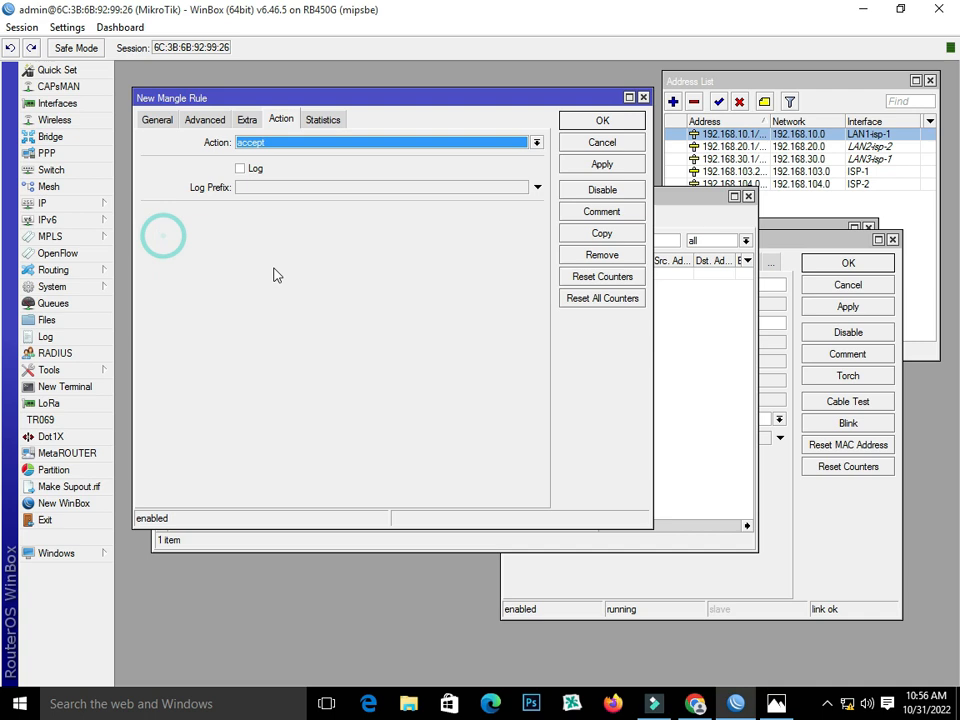
left_click(156, 119)
left_click(260, 163)
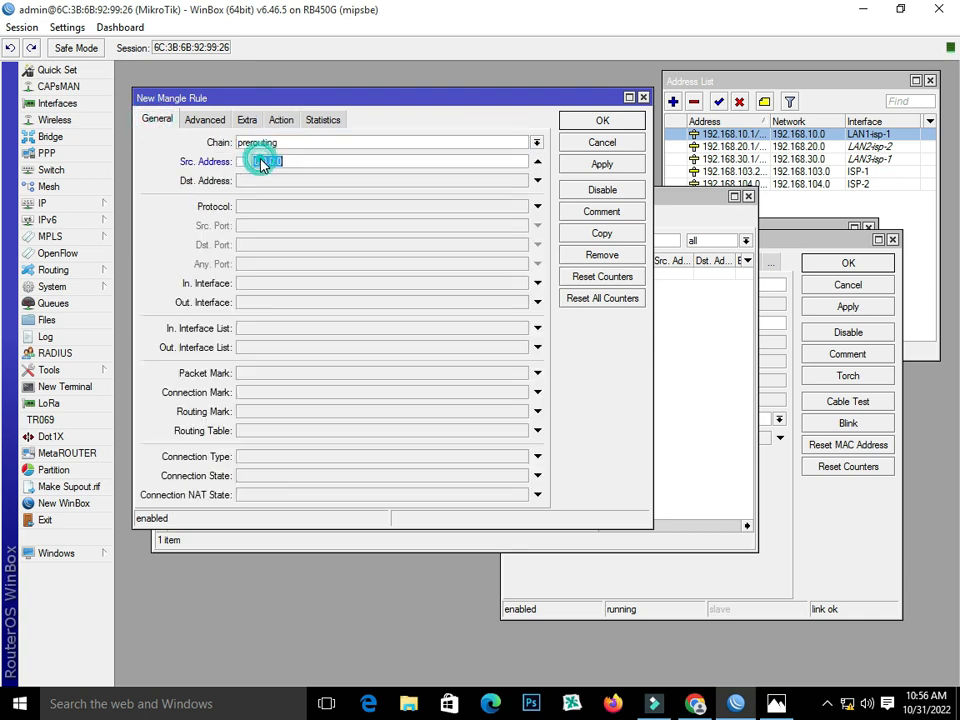
left_click(831, 240)
left_click(893, 242)
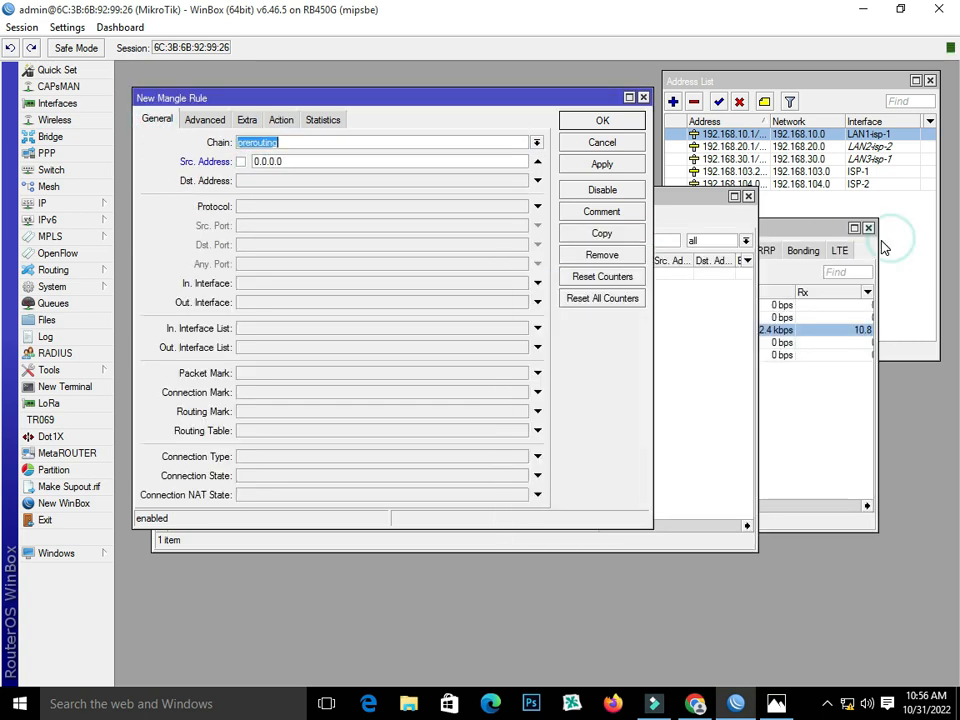
Set the new mangle rule's source address to the LAN2-isp-2 network 192.168.20.0, copying it from that interface's address entry.
left_click(818, 147)
double_click(818, 147)
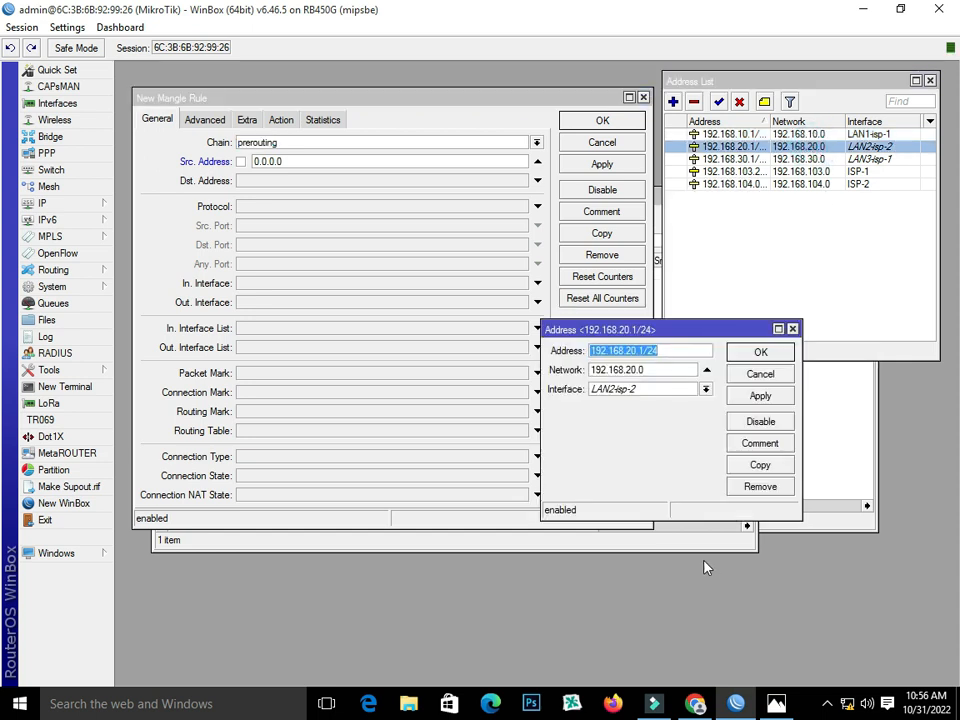
left_click(641, 369)
double_click(641, 369)
right_click(648, 372)
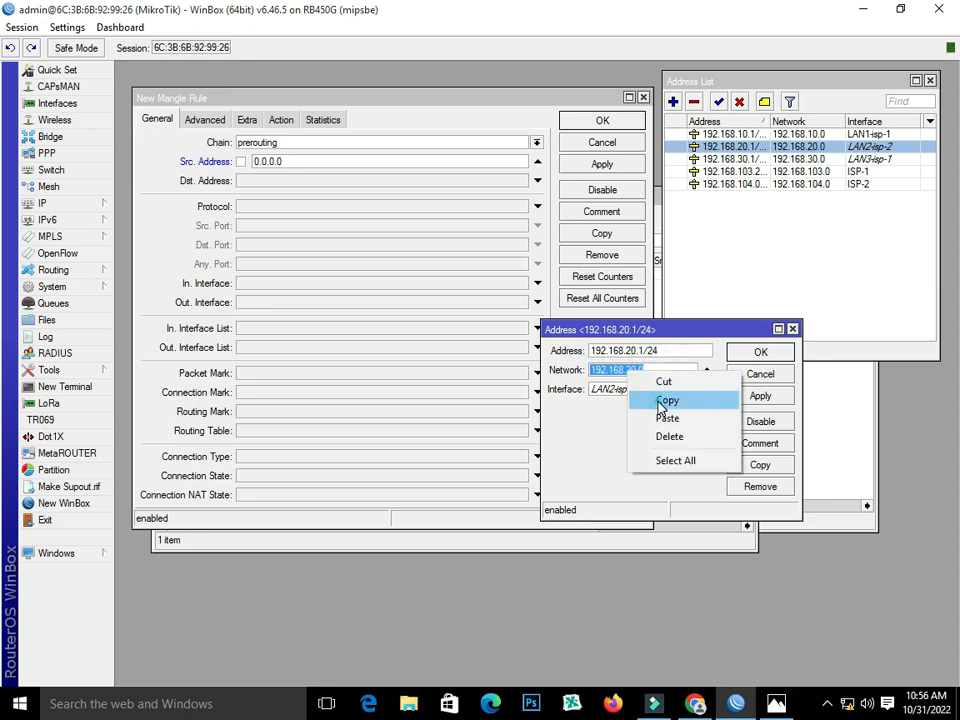
left_click(662, 401)
double_click(296, 161)
right_click(274, 163)
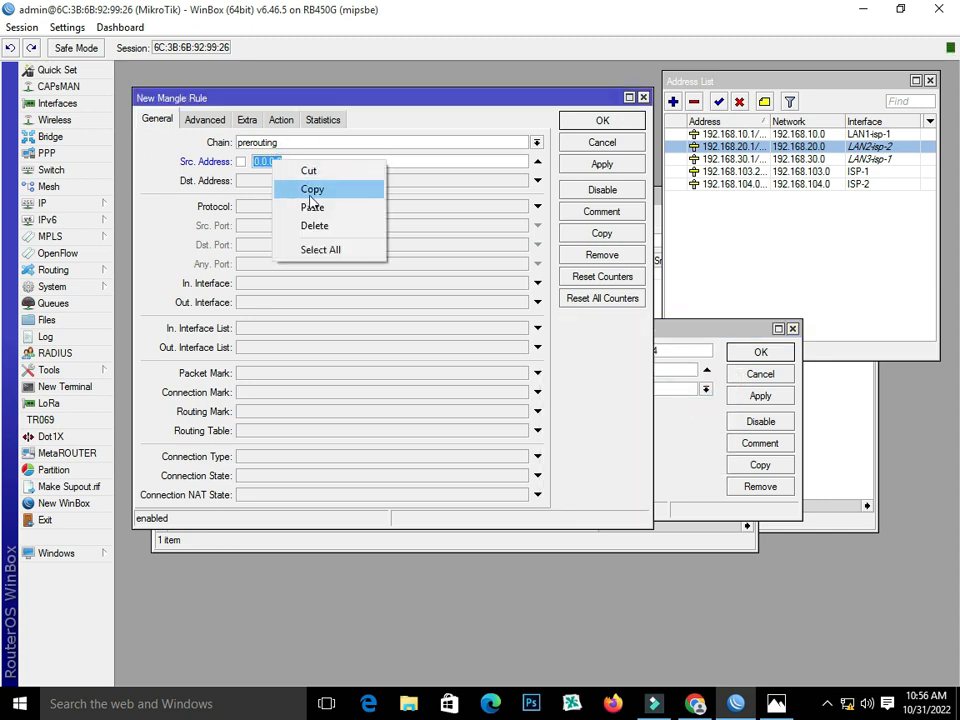
left_click(313, 207)
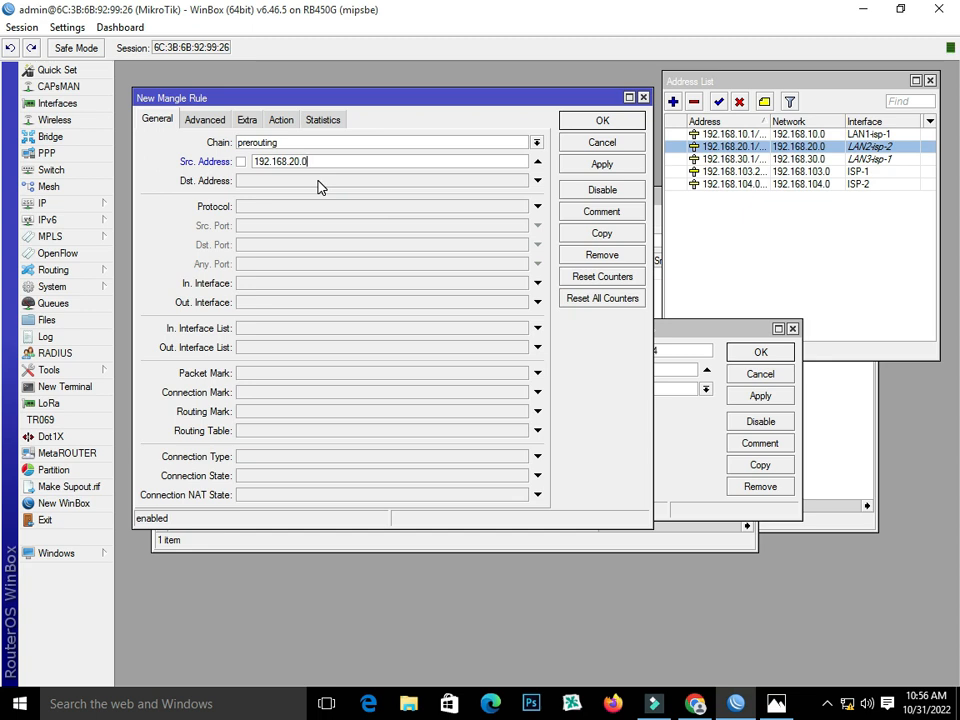
Set the second rule's action to mark routing and move its window to uncover the existing mangle rule.
left_click(281, 119)
left_click(272, 143)
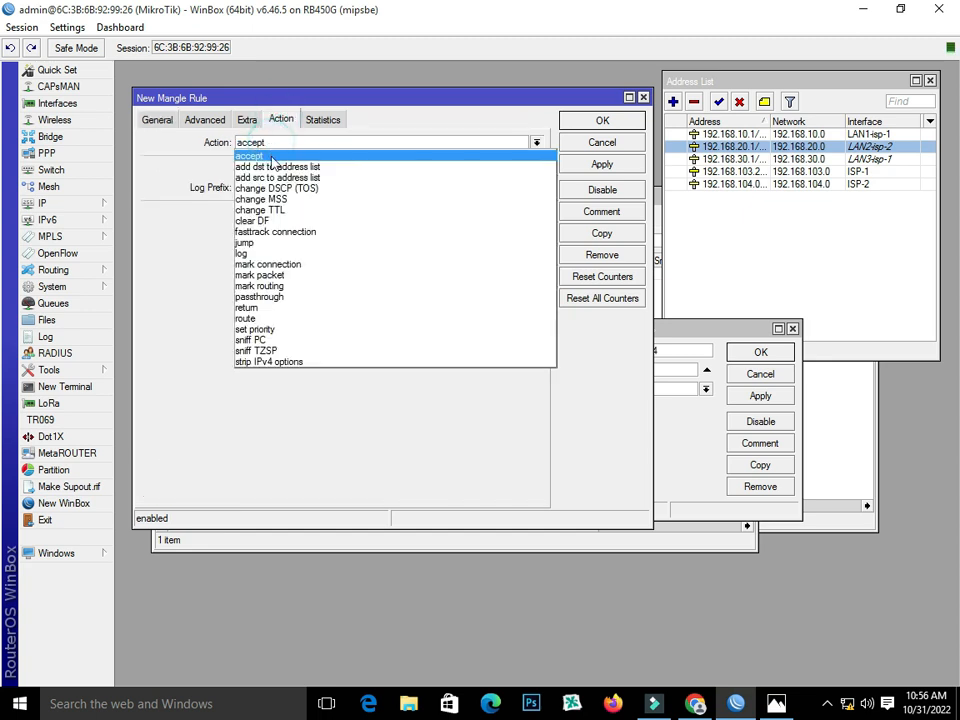
left_click(314, 290)
left_click(249, 213)
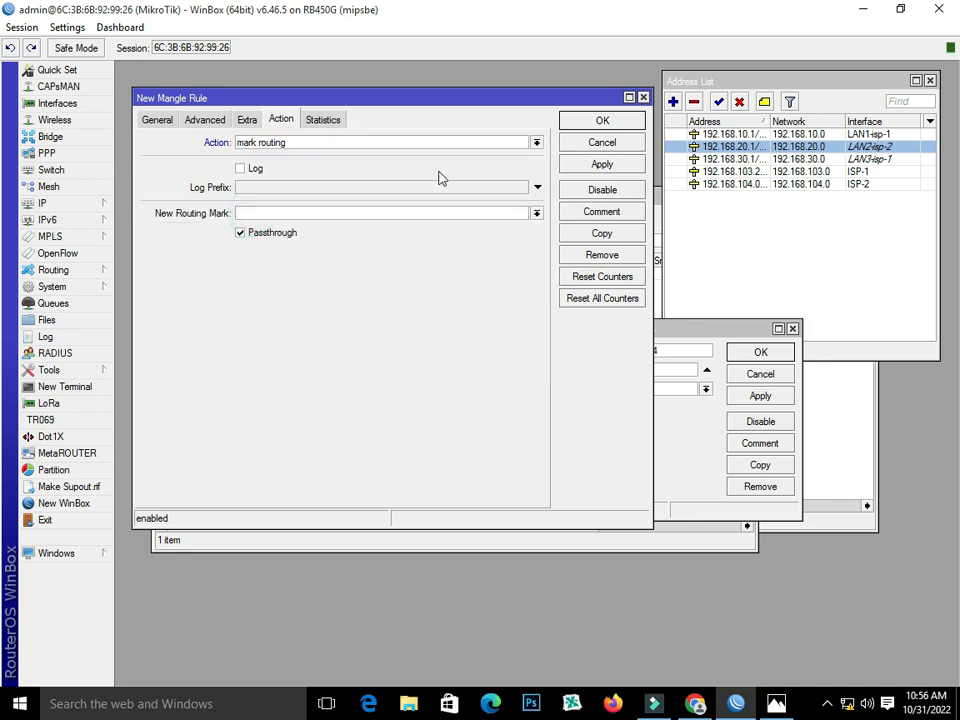
left_click_drag(447, 97, 496, 160)
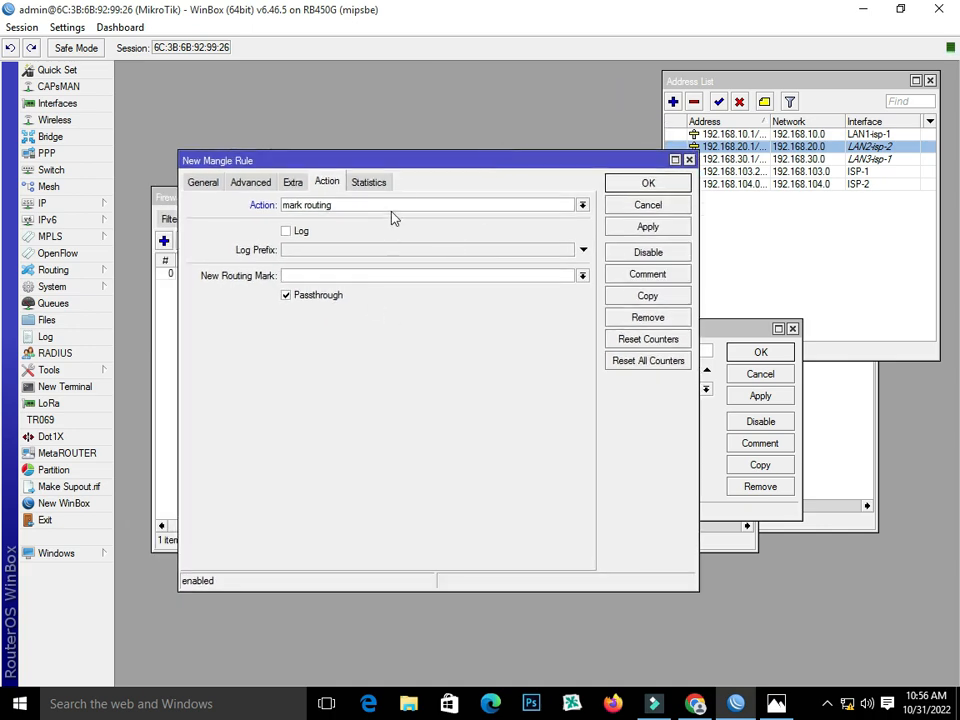
left_click_drag(410, 163, 368, 306)
Copy the routing mark "ISP-1 to LAN1" from the existing 192.168.10.0/24 mangle rule and close that rule.
double_click(362, 277)
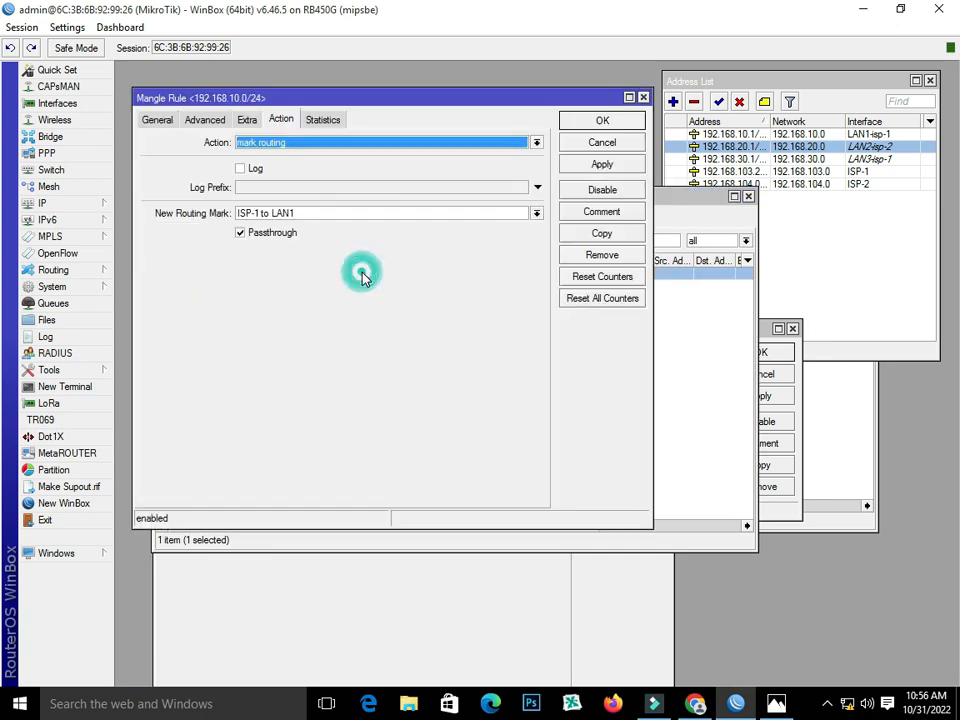
double_click(257, 213)
right_click(241, 214)
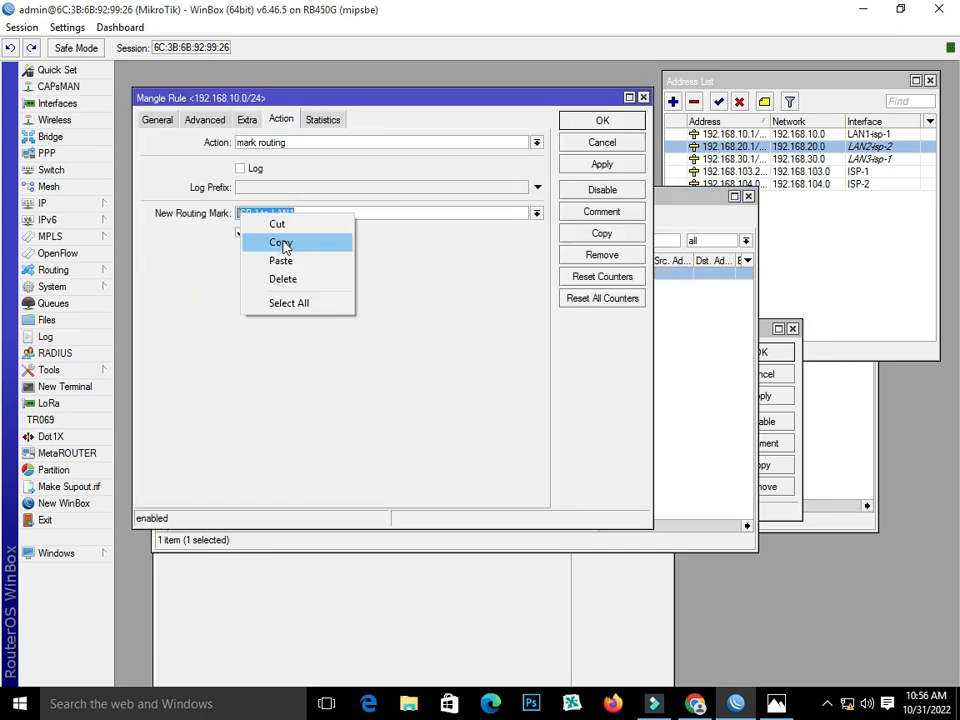
left_click(281, 243)
left_click(630, 121)
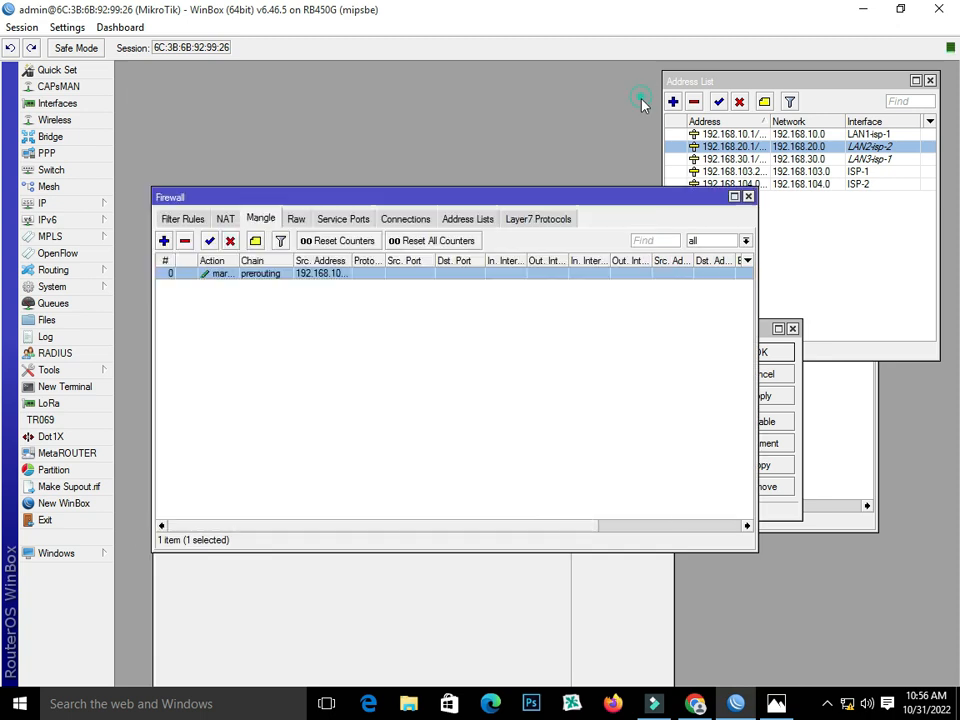
Return to the unfinished 192.168.20.0 mangle rule and paste "ISP-1 to LAN1" as its new routing mark.
left_click(450, 595)
left_click_drag(463, 315, 470, 205)
left_click(363, 312)
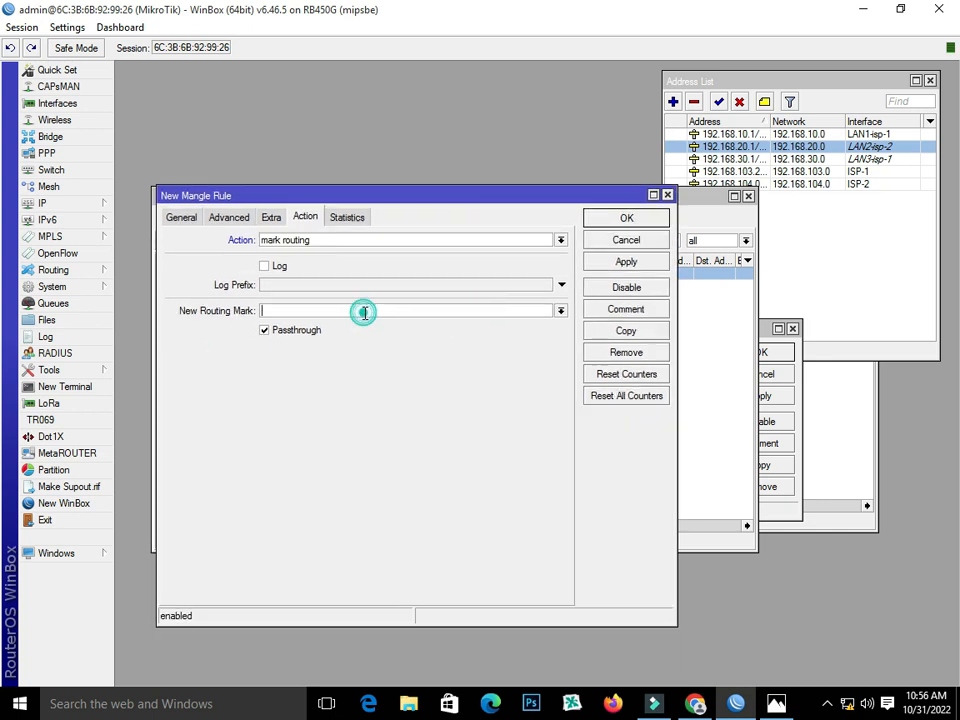
right_click(363, 312)
left_click(392, 362)
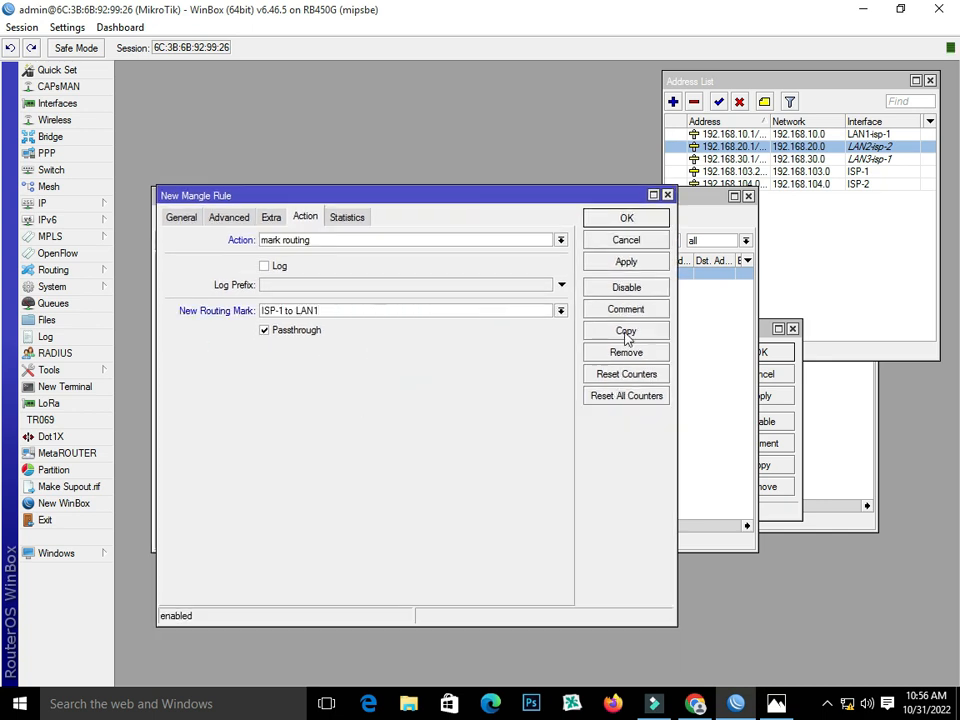
Check the LAN2-isp-2 interface's name in the interface list and change the new rule's routing mark to "ISP-1 to LAN2".
left_click(697, 201)
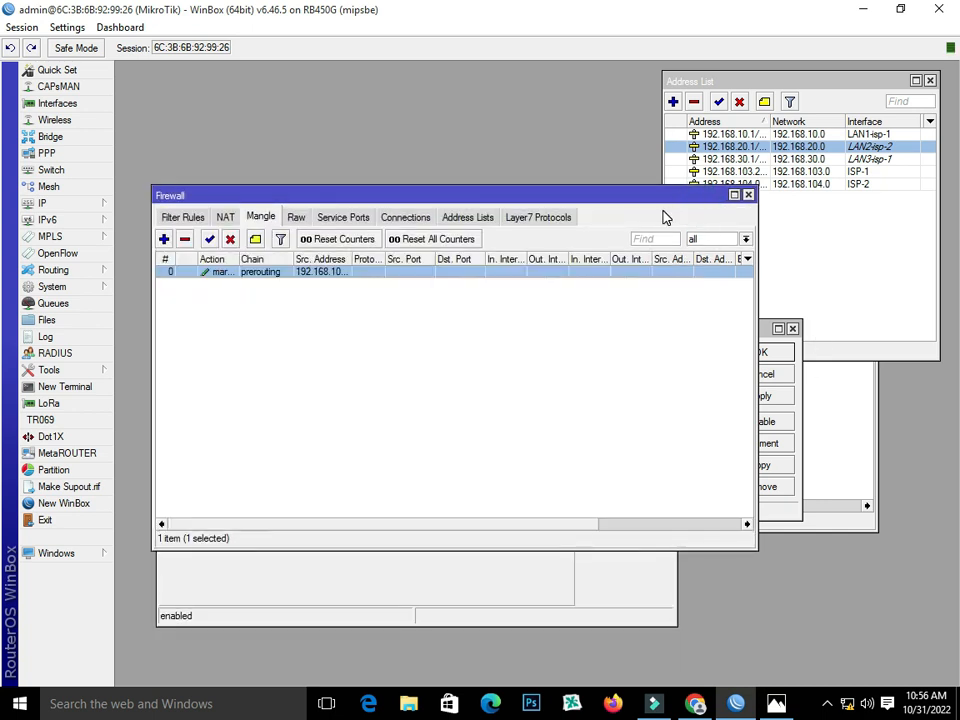
left_click(503, 618)
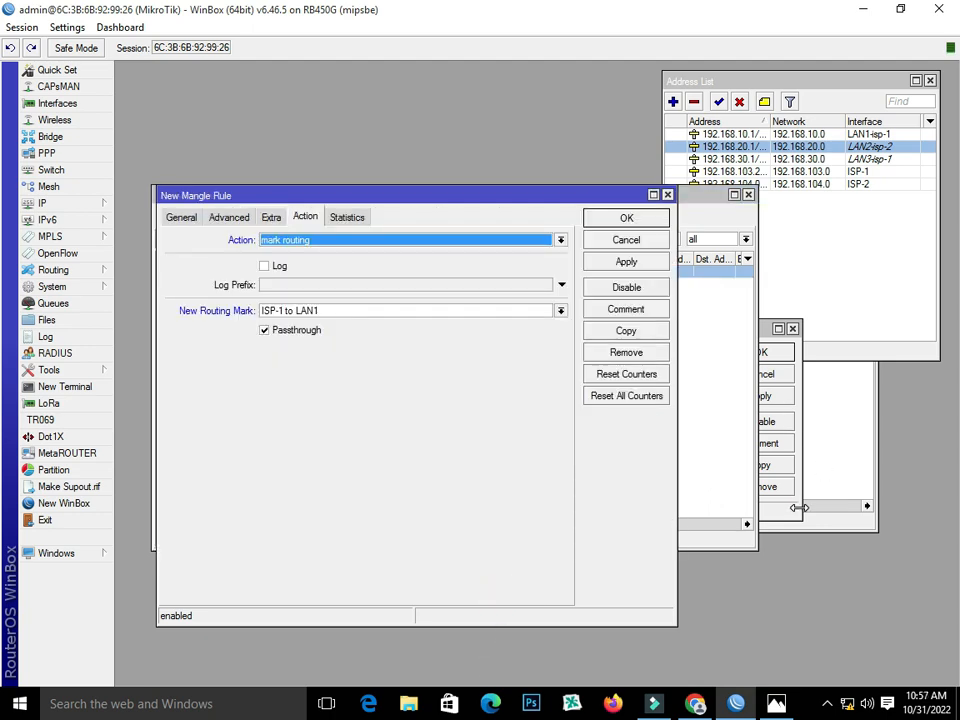
left_click(797, 508)
left_click(789, 355)
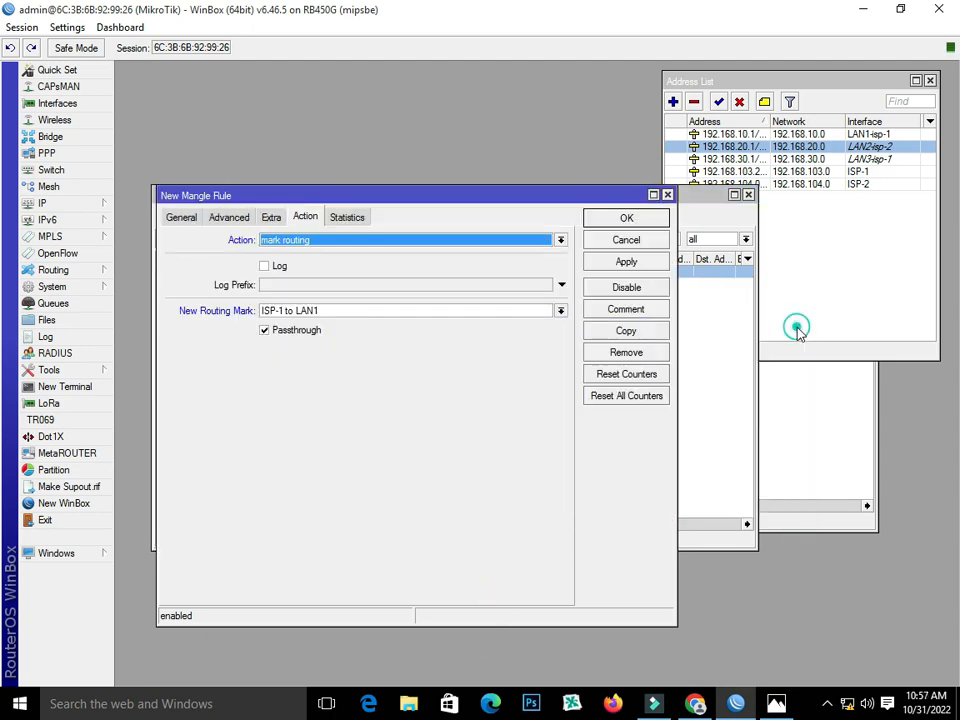
left_click(816, 407)
left_click_drag(665, 232, 710, 234)
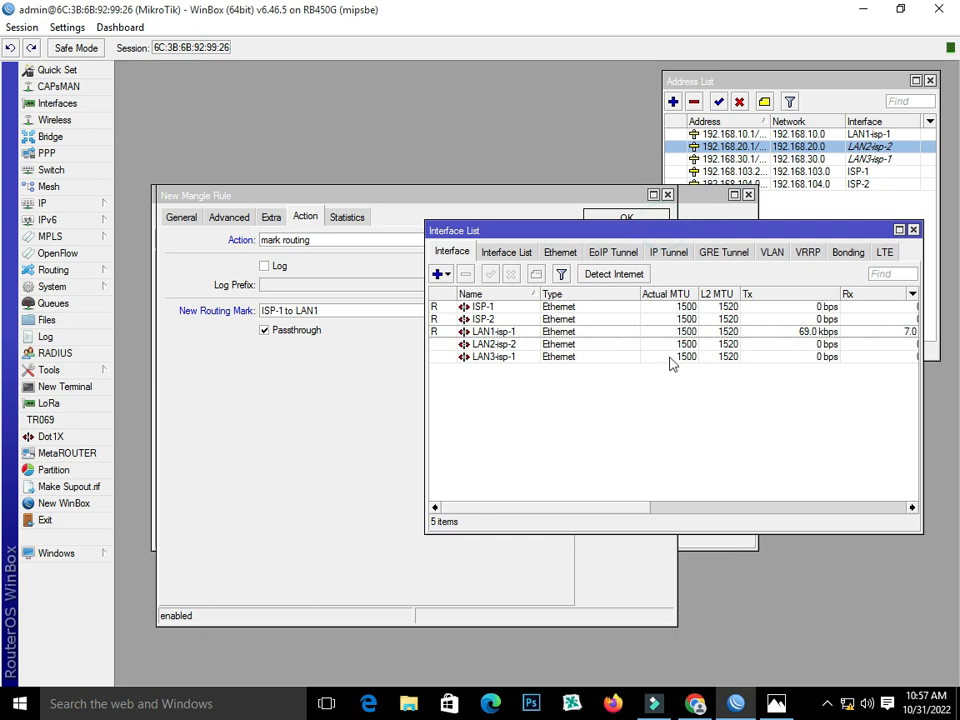
double_click(513, 346)
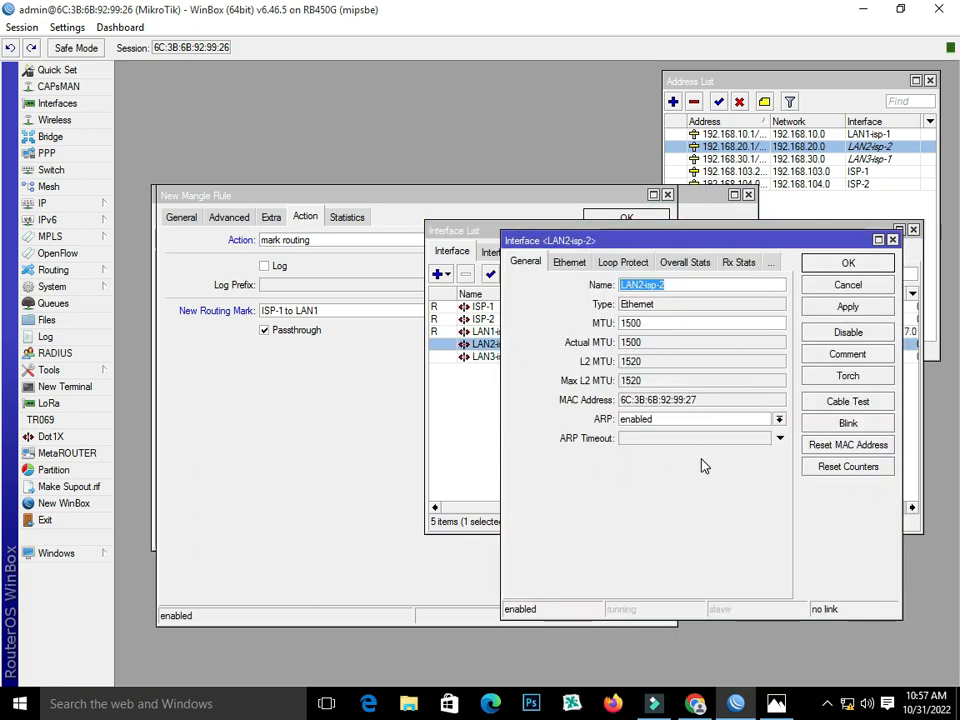
left_click(673, 284)
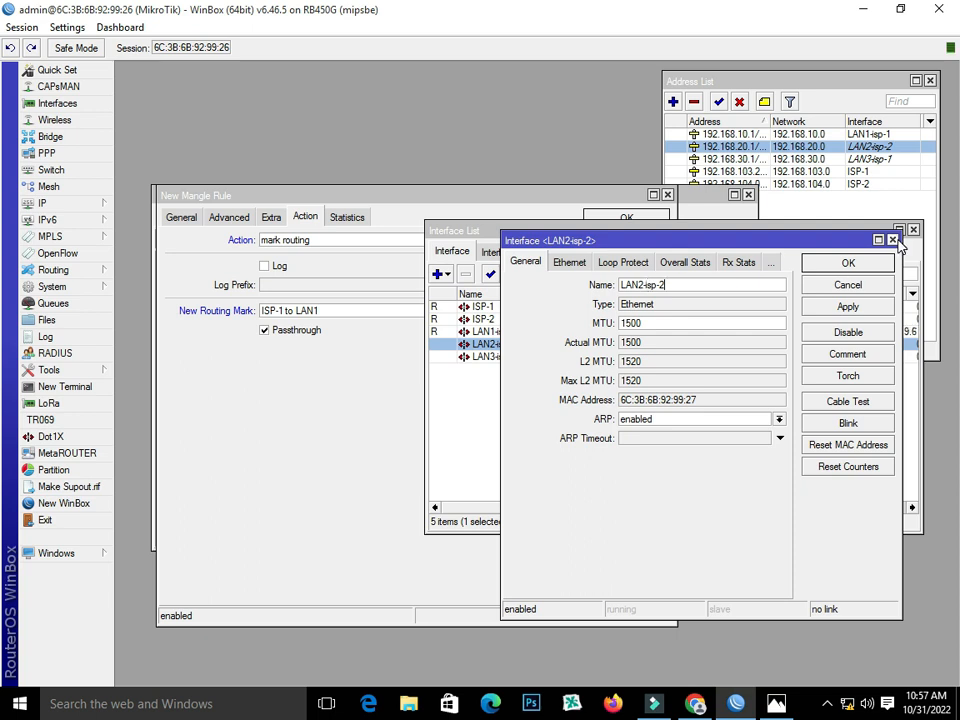
left_click(892, 240)
left_click(913, 229)
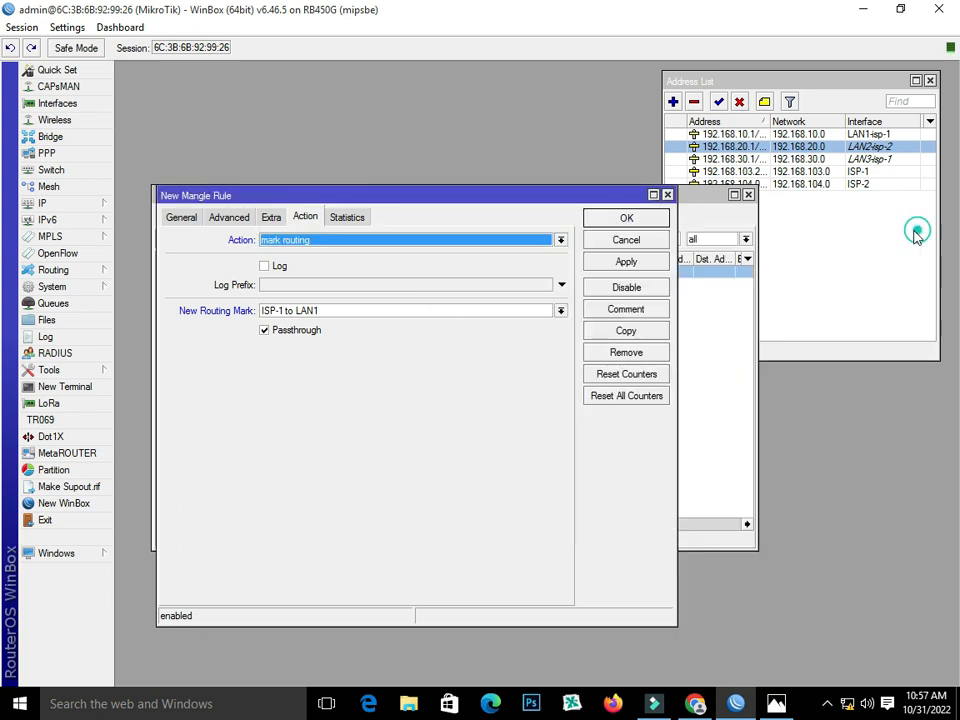
left_click(362, 311)
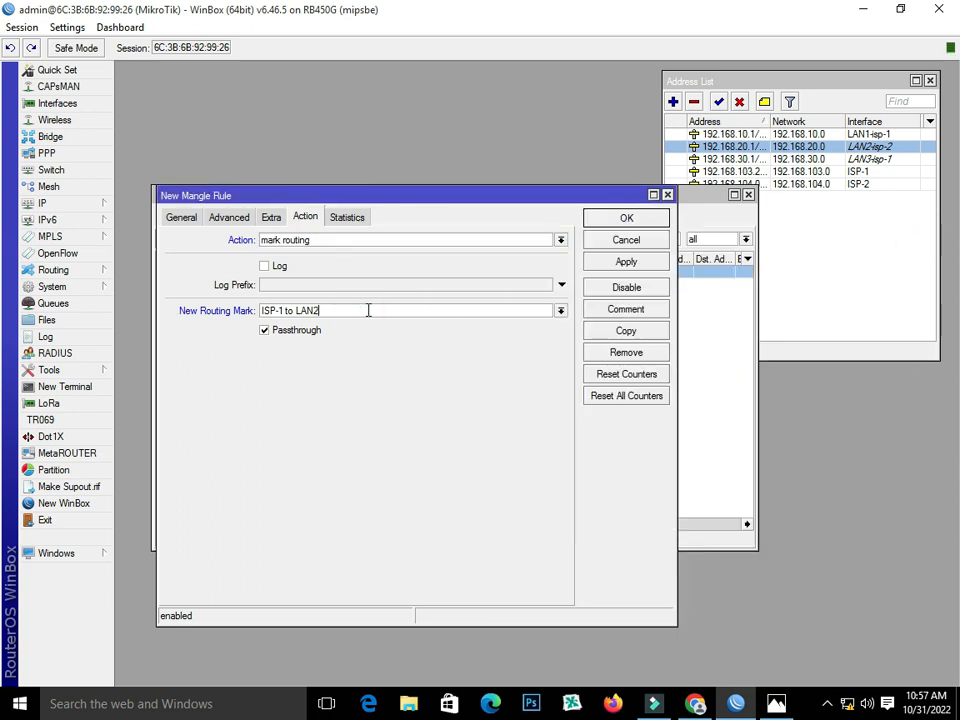
Save the 192.168.20.0/24 mangle rule with the routing mark "ISP-1 to LAN2" and close its window.
left_click(623, 263)
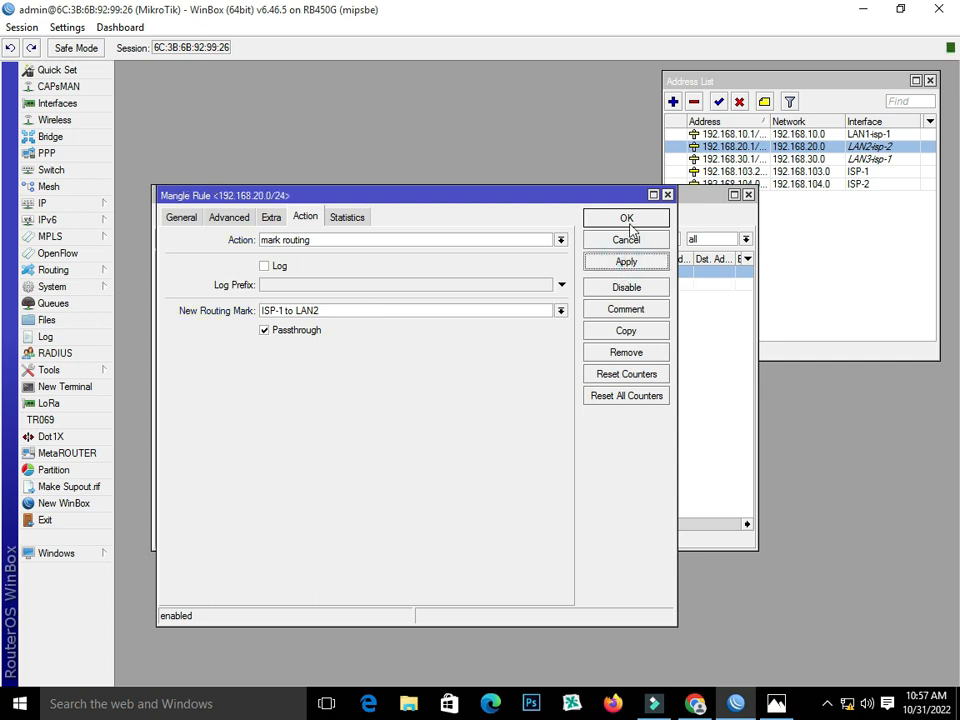
left_click(626, 219)
left_click(221, 286)
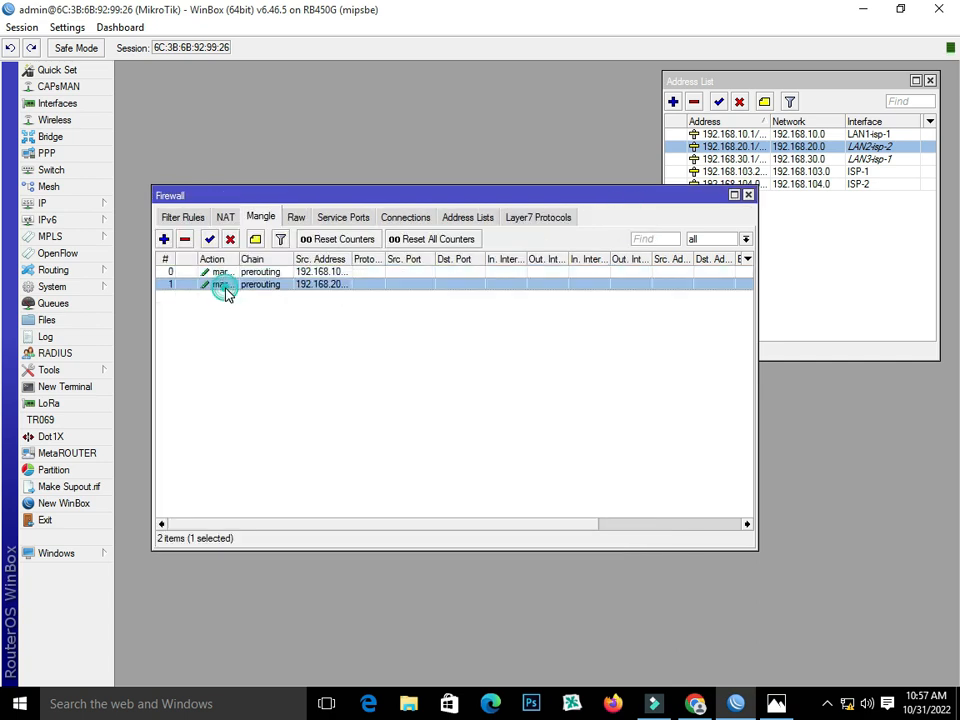
left_click(215, 271)
left_click(223, 274)
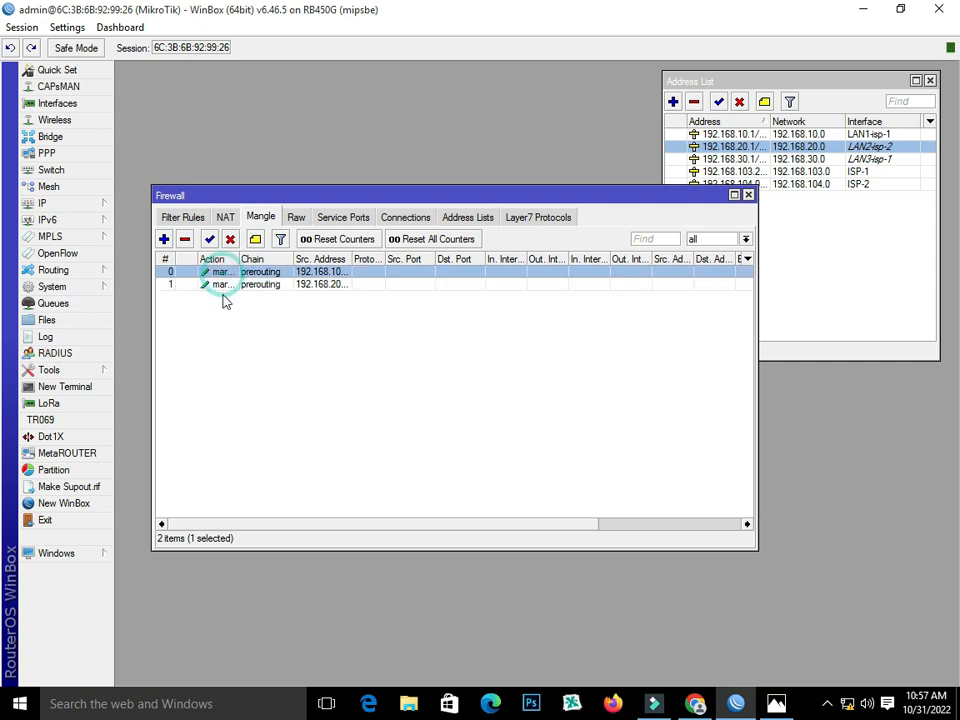
left_click(222, 286)
left_click(222, 273)
left_click(223, 285)
left_click(224, 272)
left_click_drag(618, 201, 594, 188)
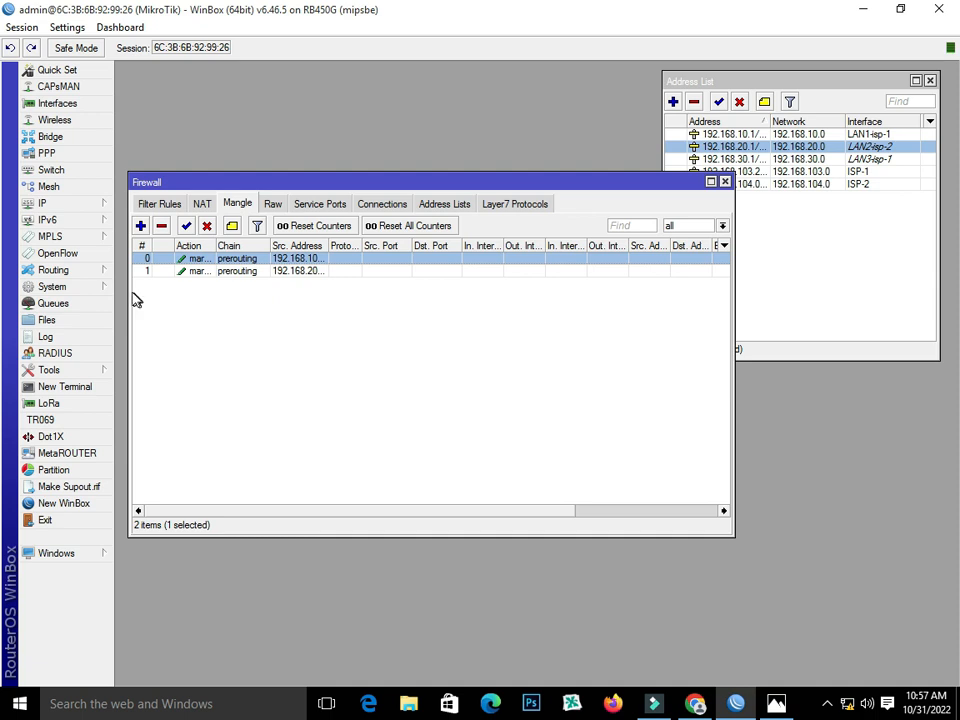
Run DHCP Setup for the LAN1-isp-1 interface, accepting the suggested network, gateway, address pool, DNS servers and lease time.
left_click(75, 205)
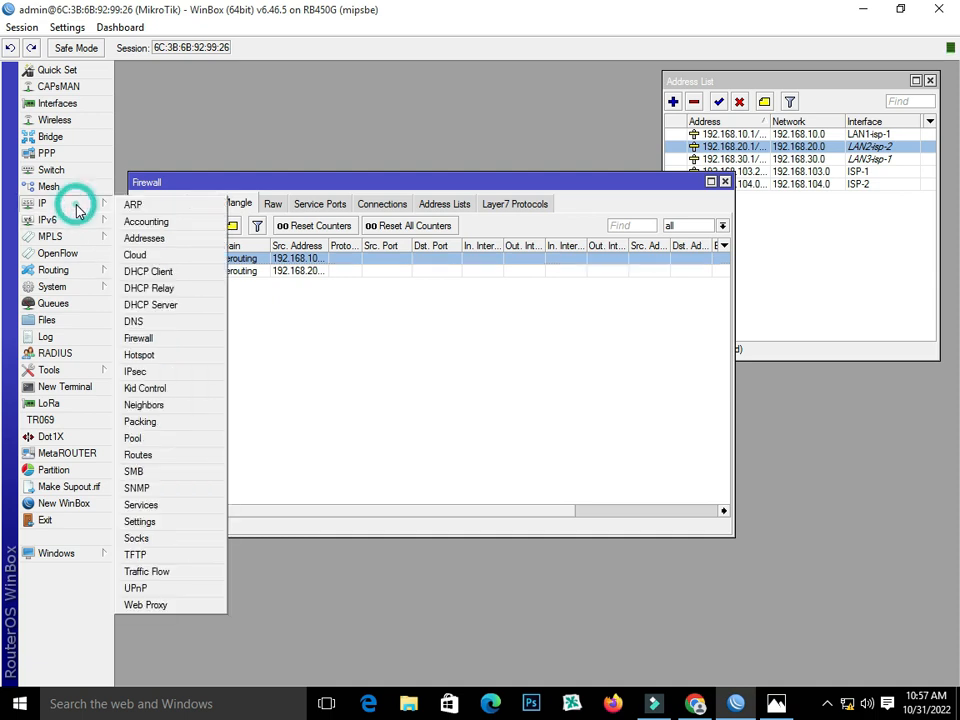
left_click(178, 305)
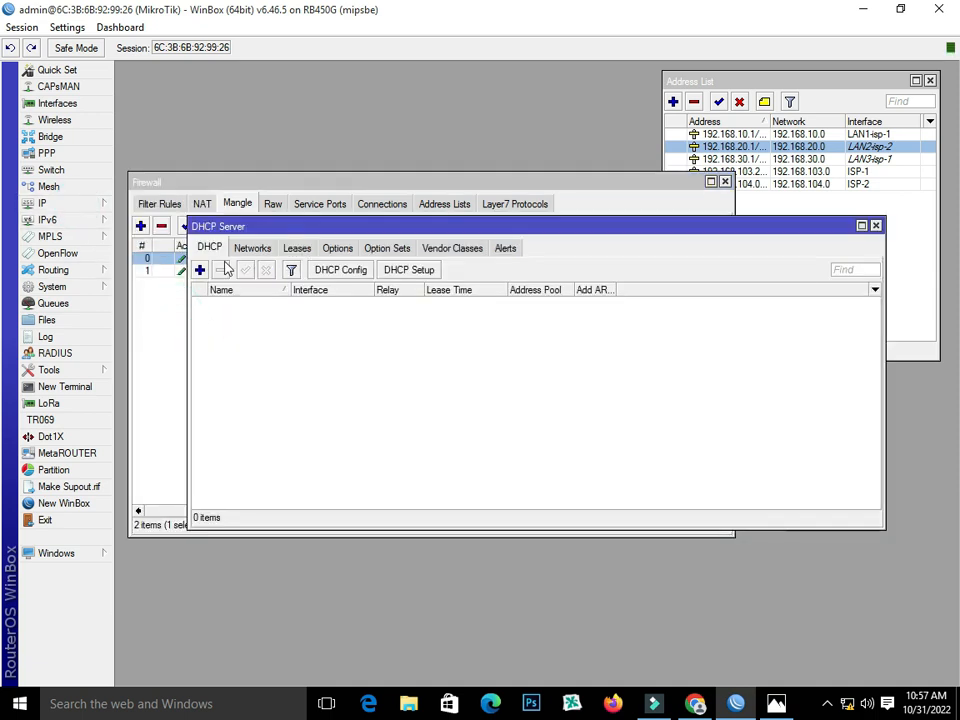
left_click(396, 270)
left_click(568, 372)
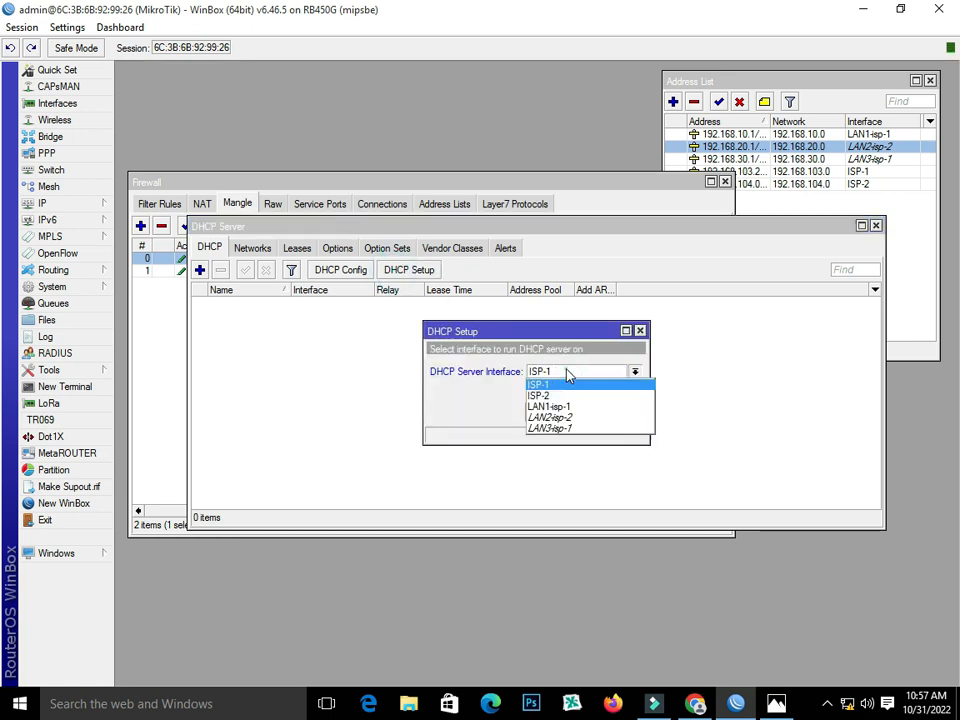
left_click(590, 407)
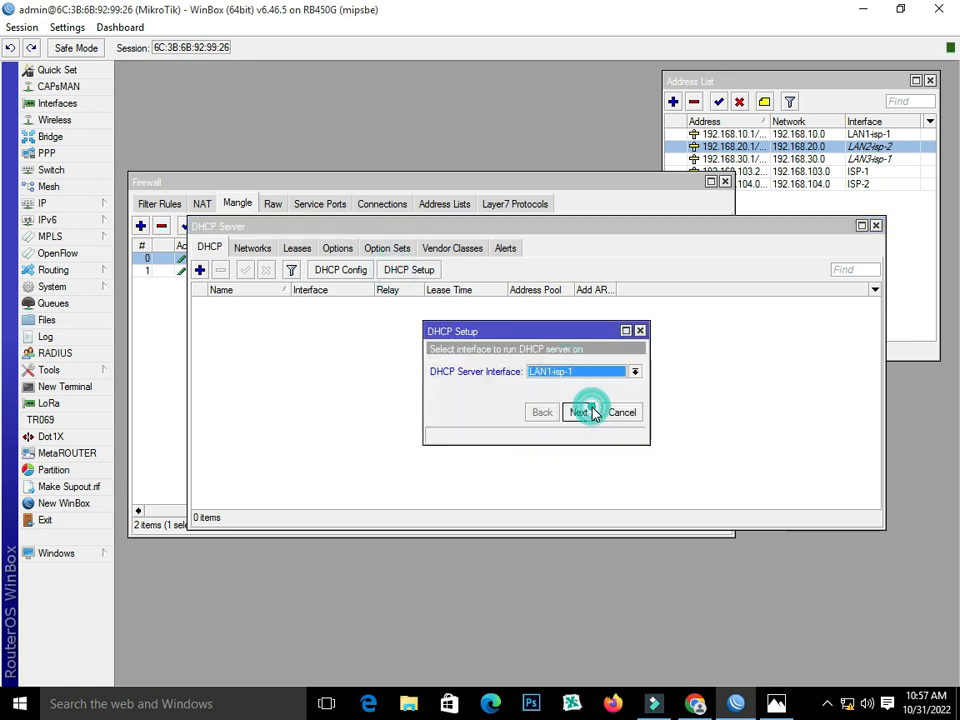
left_click(580, 413)
left_click(580, 413)
left_click(580, 413)
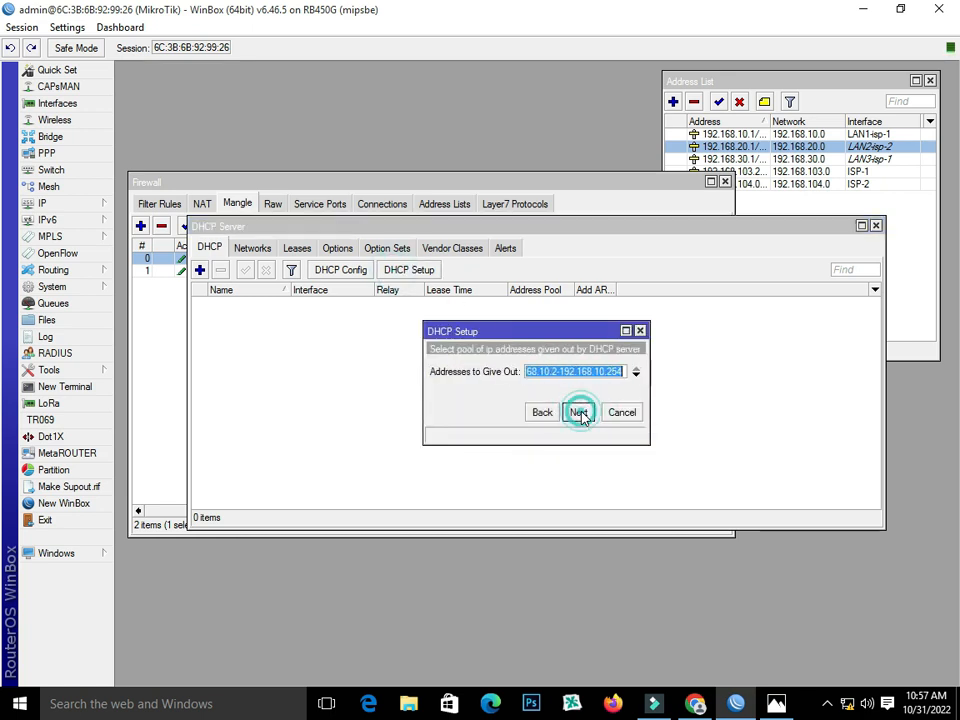
left_click(580, 413)
left_click(580, 413)
left_click(580, 413)
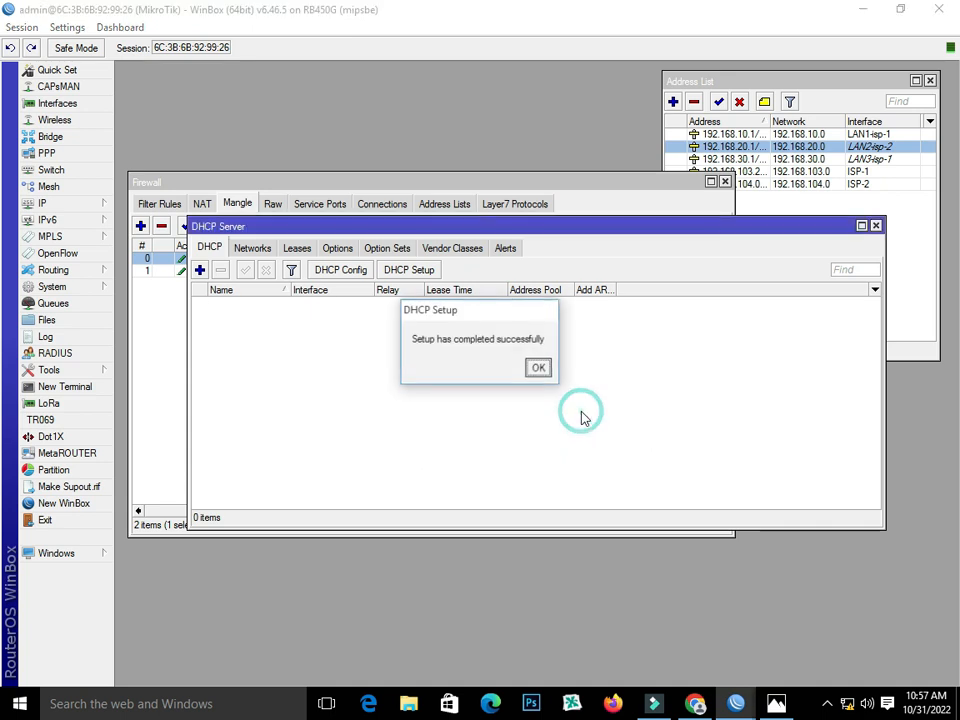
left_click(538, 367)
Run DHCP Setup for the LAN2-isp-2 interface, accepting all suggested values including the 00:10:00 lease time.
left_click(409, 270)
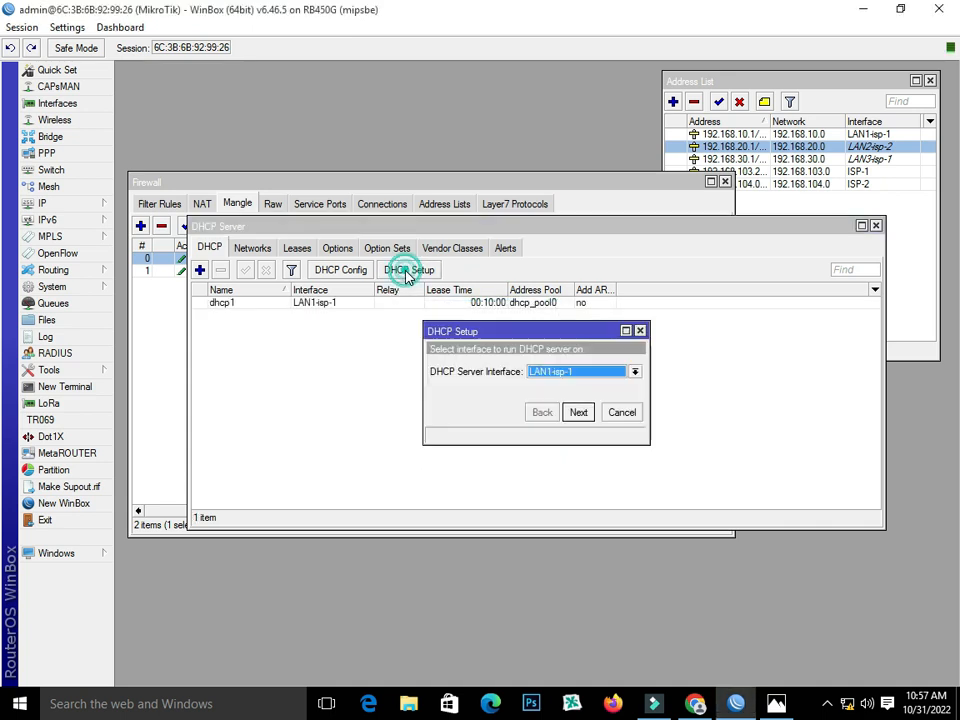
left_click(577, 372)
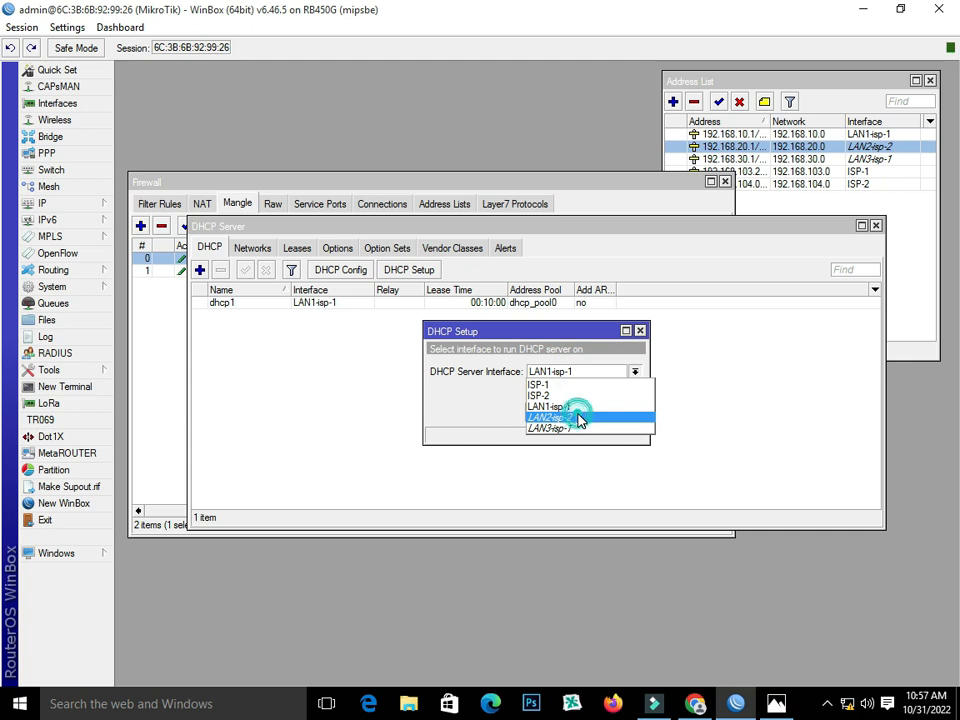
left_click(579, 417)
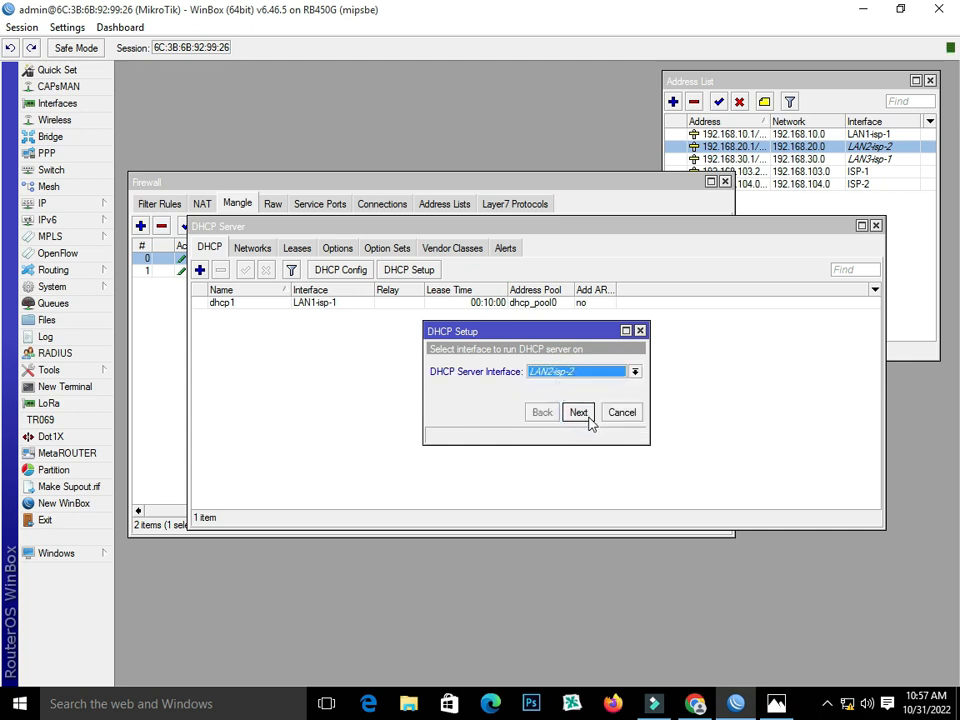
left_click(580, 413)
left_click(580, 413)
left_click(580, 413)
left_click(580, 413)
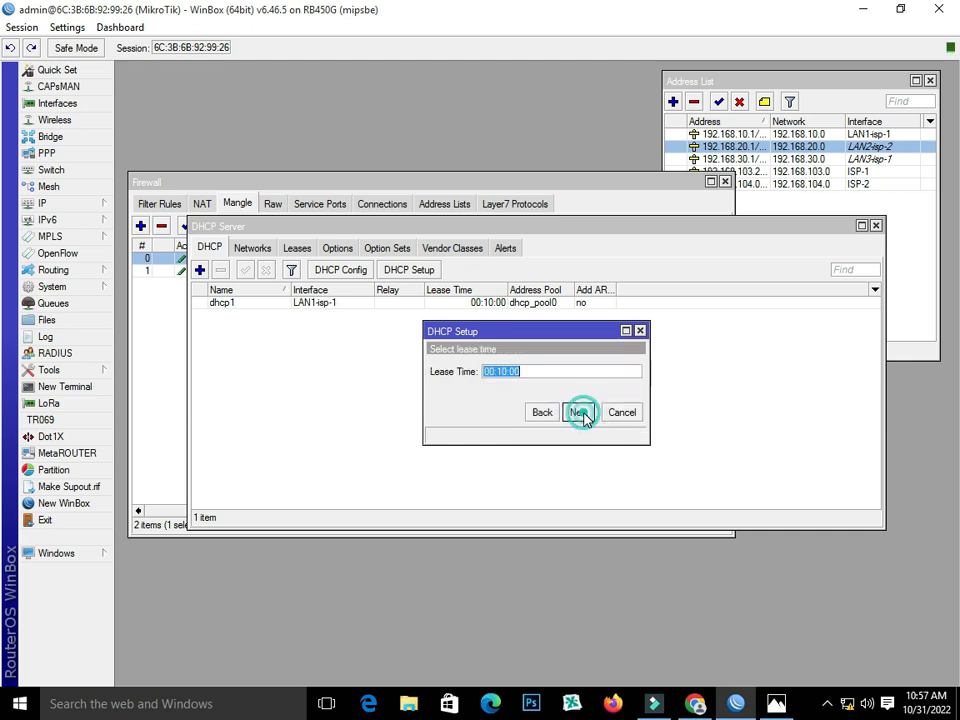
left_click(580, 413)
left_click(540, 366)
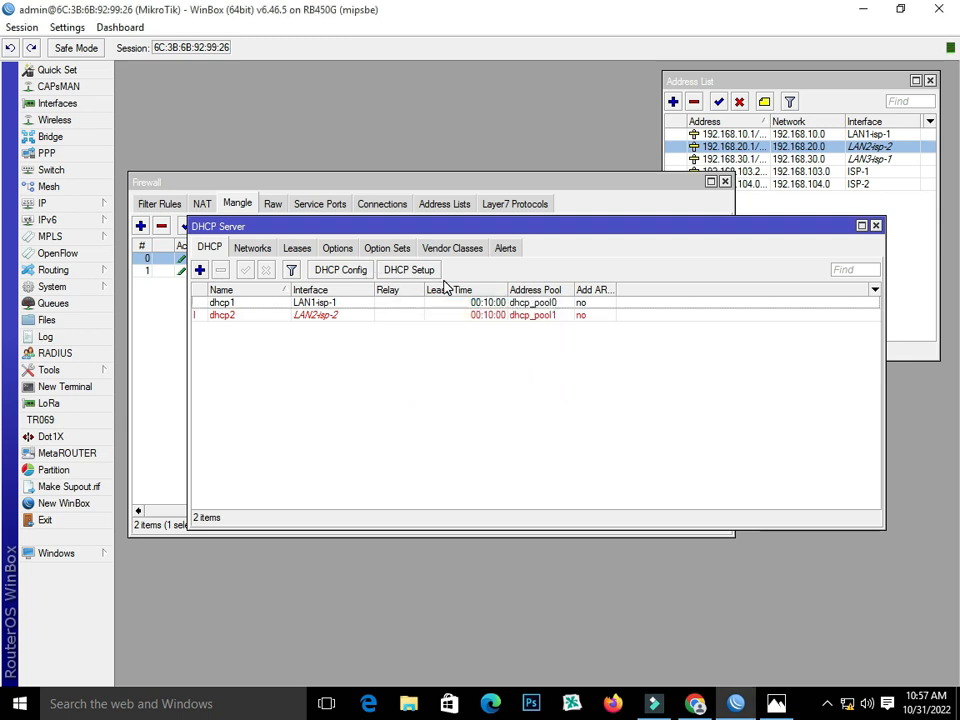
Run DHCP Setup for the LAN3-isp-1 interface with address space 192.168.30.0/24, accepting the remaining suggested values.
left_click(409, 269)
left_click(574, 373)
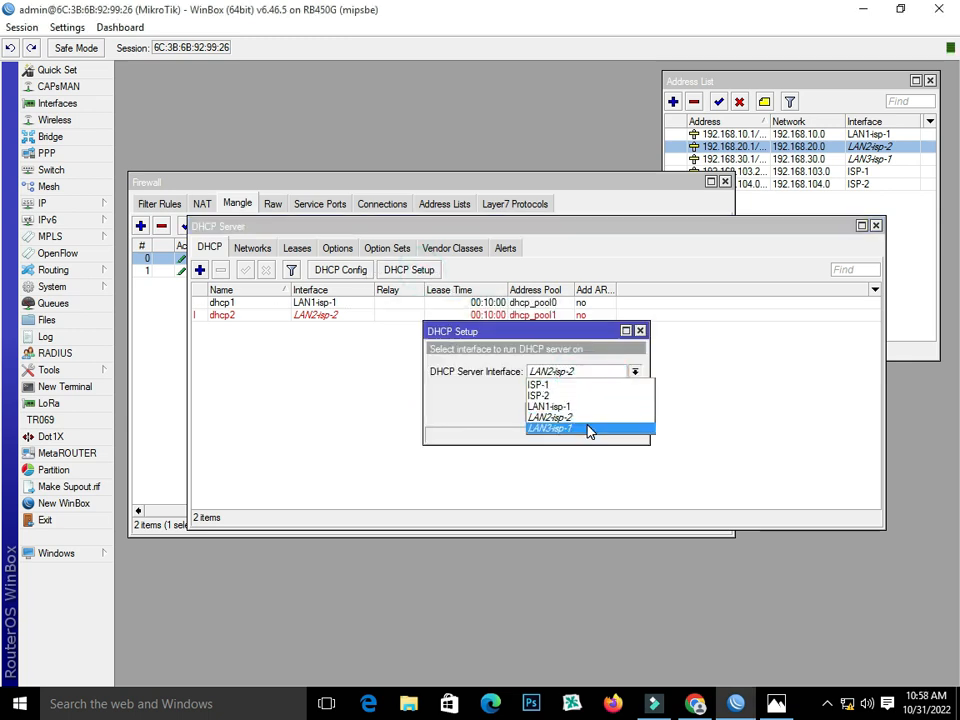
left_click(587, 429)
left_click(577, 413)
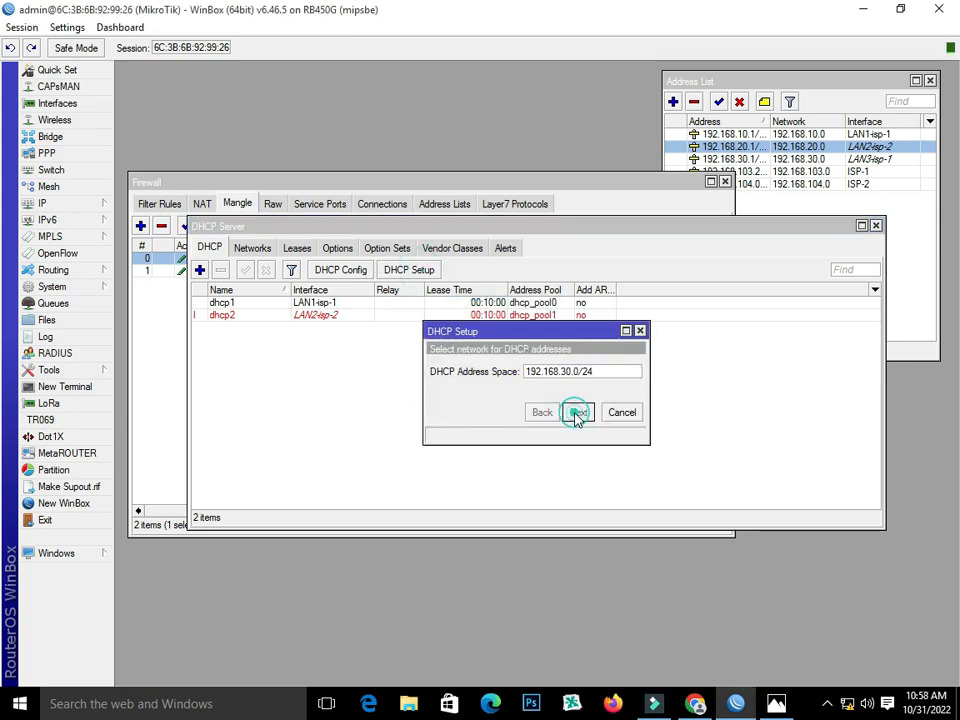
left_click(577, 413)
left_click(577, 413)
left_click(577, 413)
left_click(577, 413)
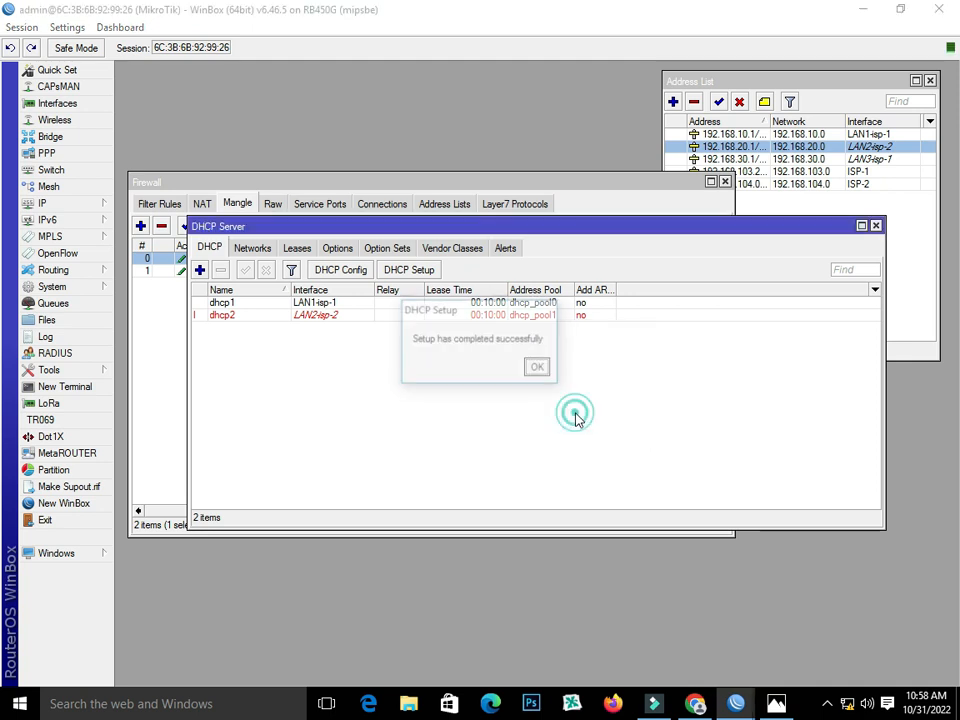
left_click(539, 368)
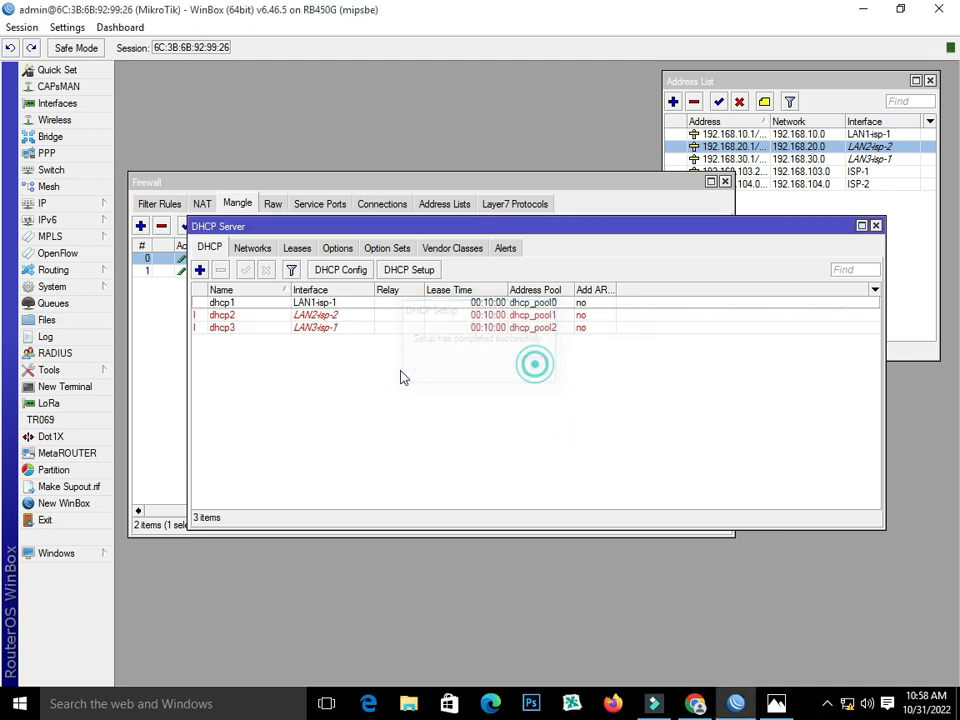
Inspect the settings of the DHCP server on LAN3-isp-1 and close the DHCP server list.
left_click(237, 308)
left_click(240, 315)
double_click(238, 325)
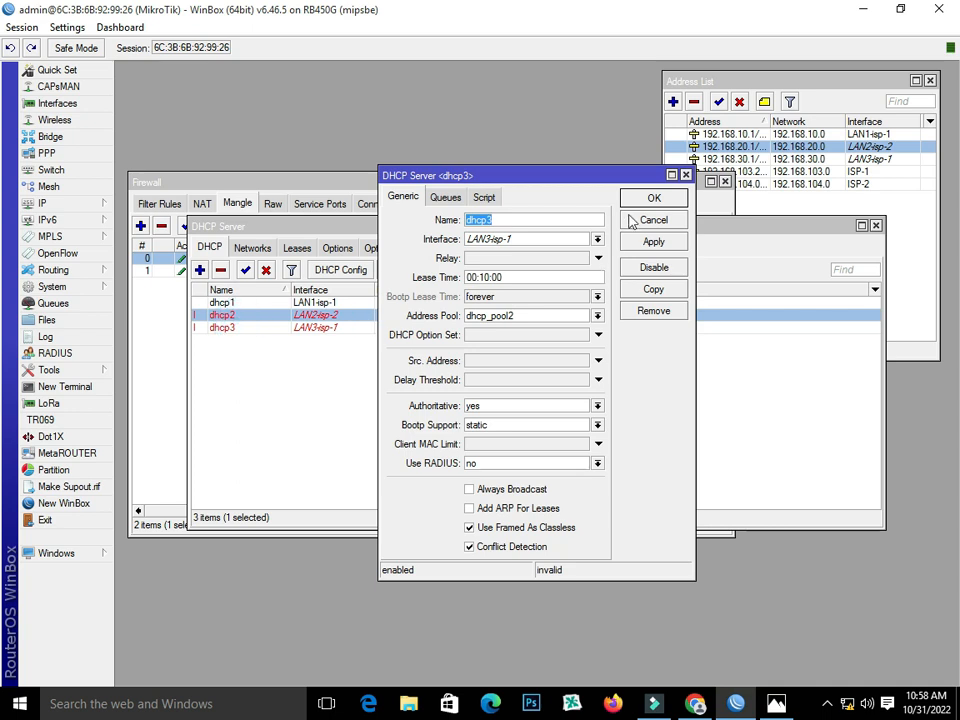
left_click(678, 196)
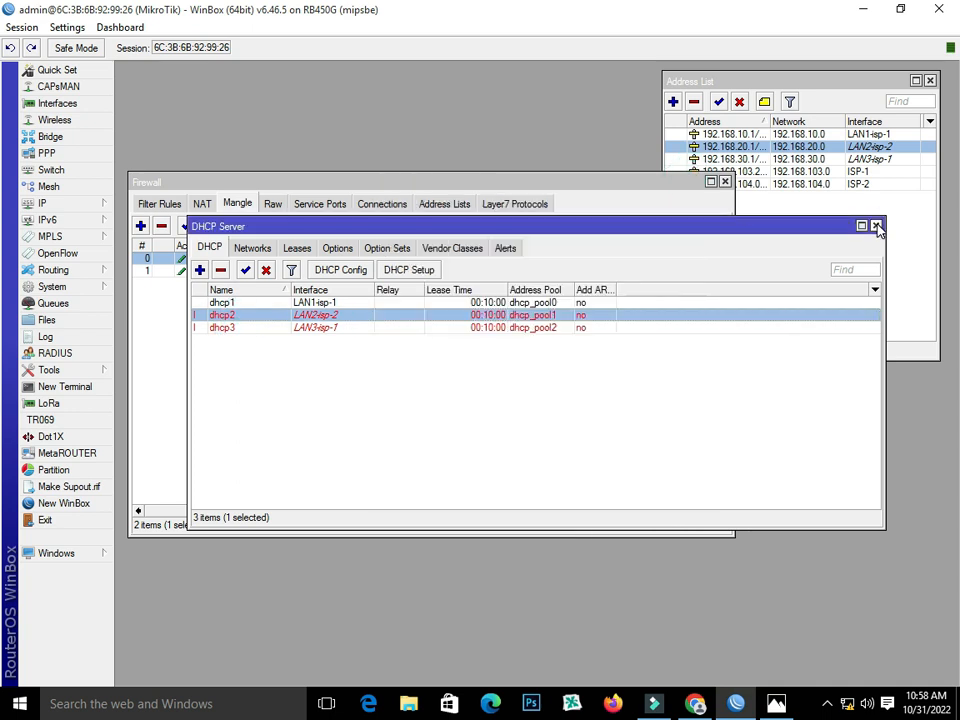
left_click(876, 226)
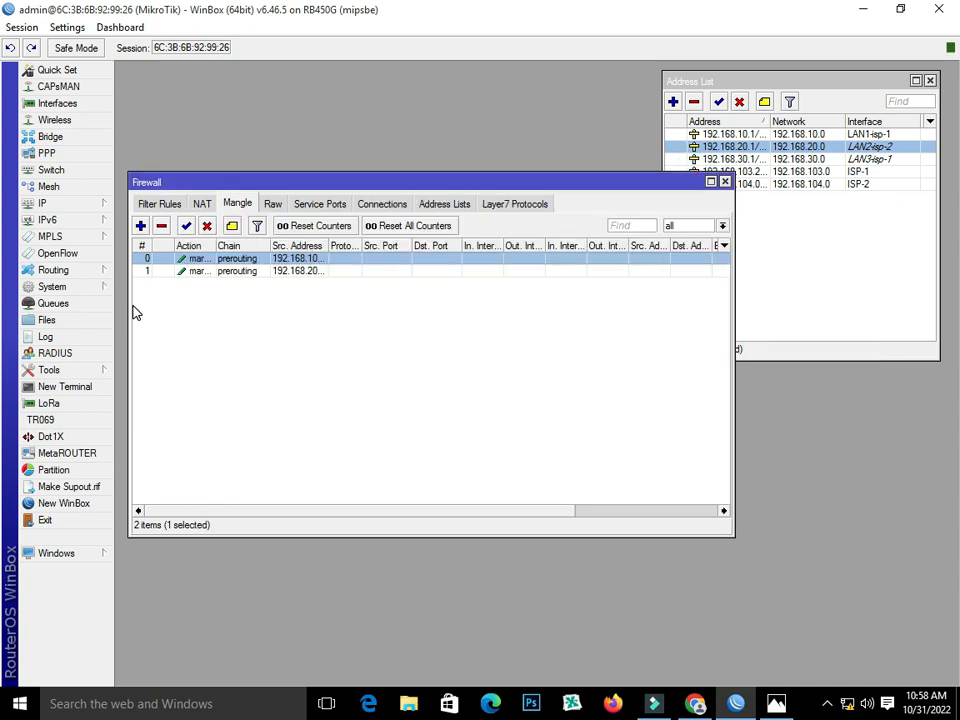
Start a new firewall NAT rule in the srcnat chain with source address 192.168.103.0/24.
left_click(43, 210)
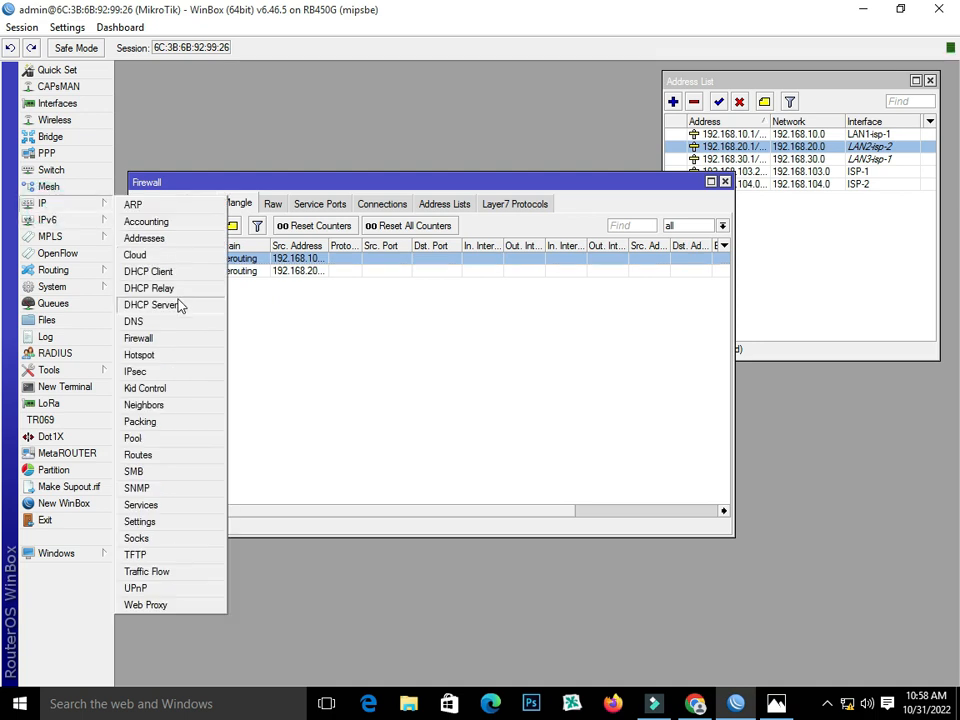
left_click(162, 339)
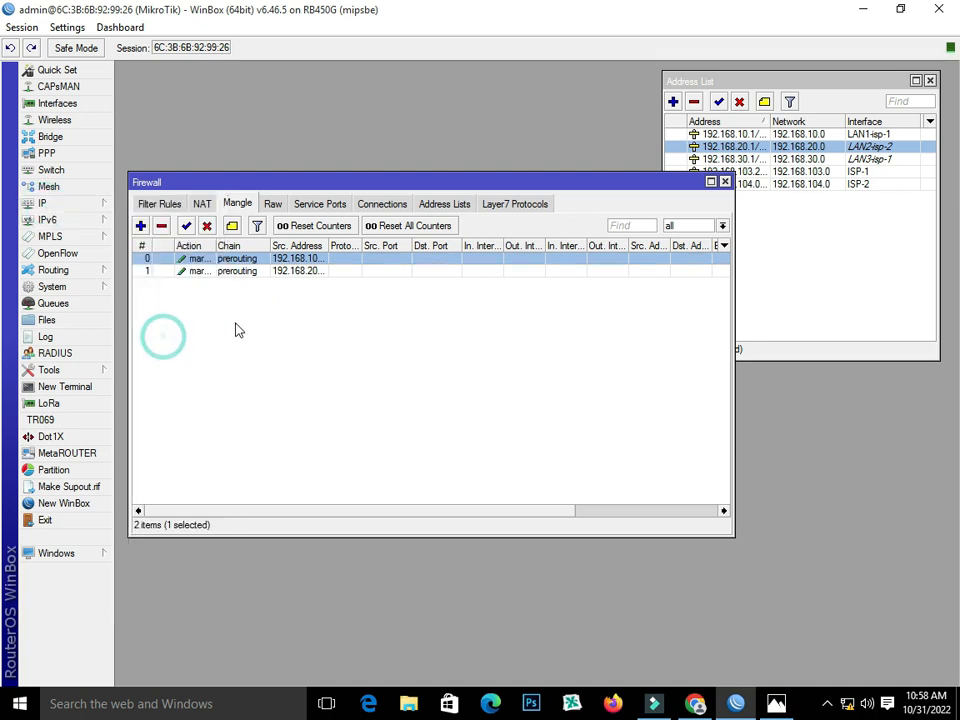
left_click(199, 203)
left_click_drag(229, 182, 307, 229)
left_click(219, 273)
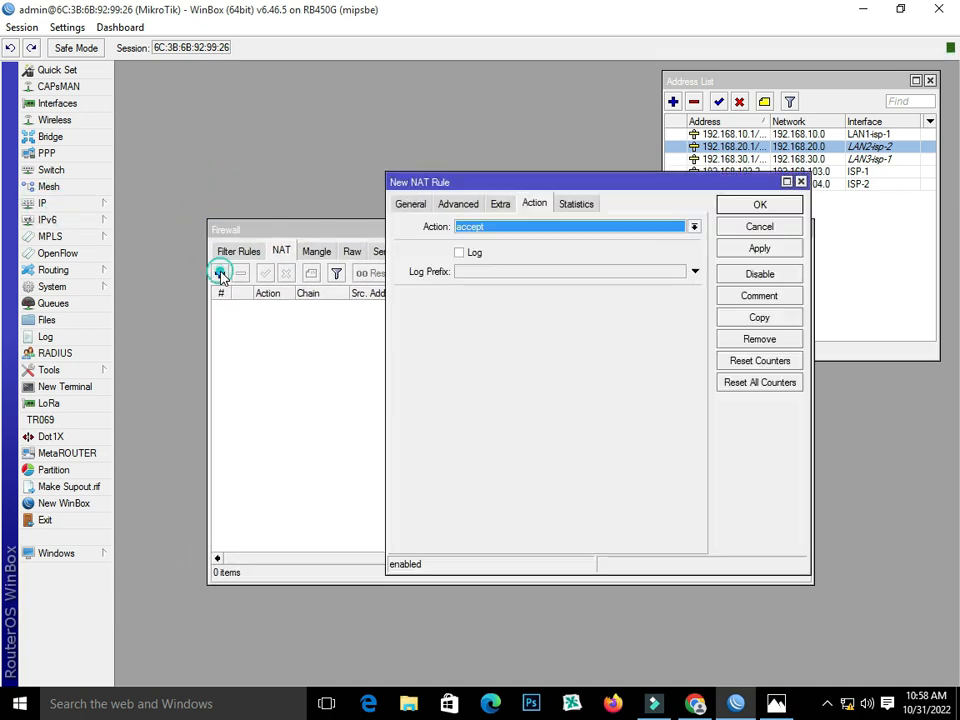
left_click(410, 203)
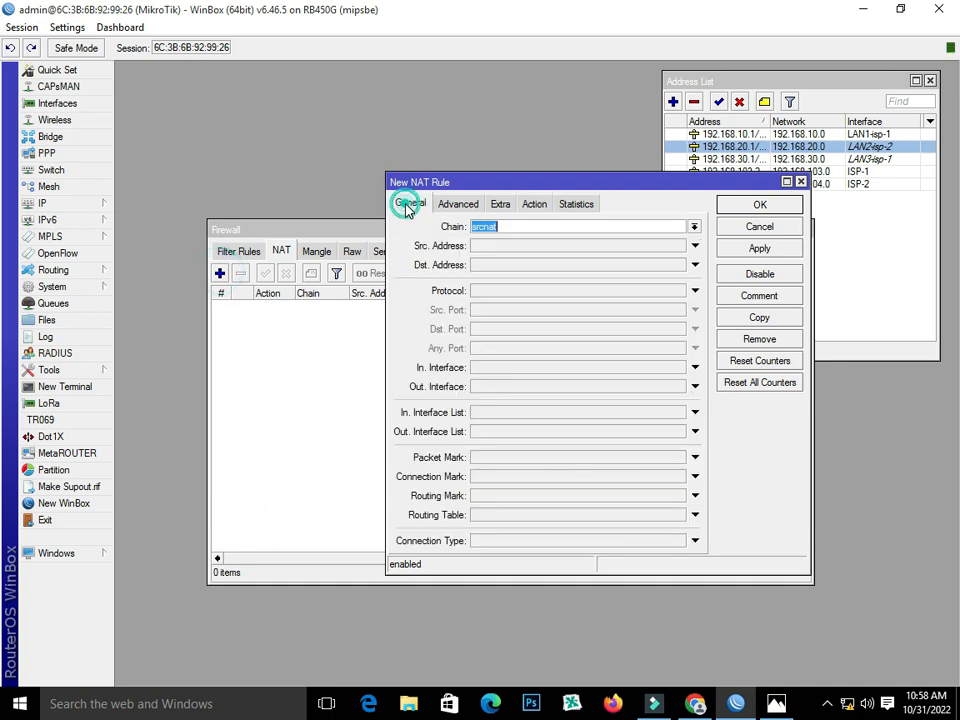
left_click(511, 246)
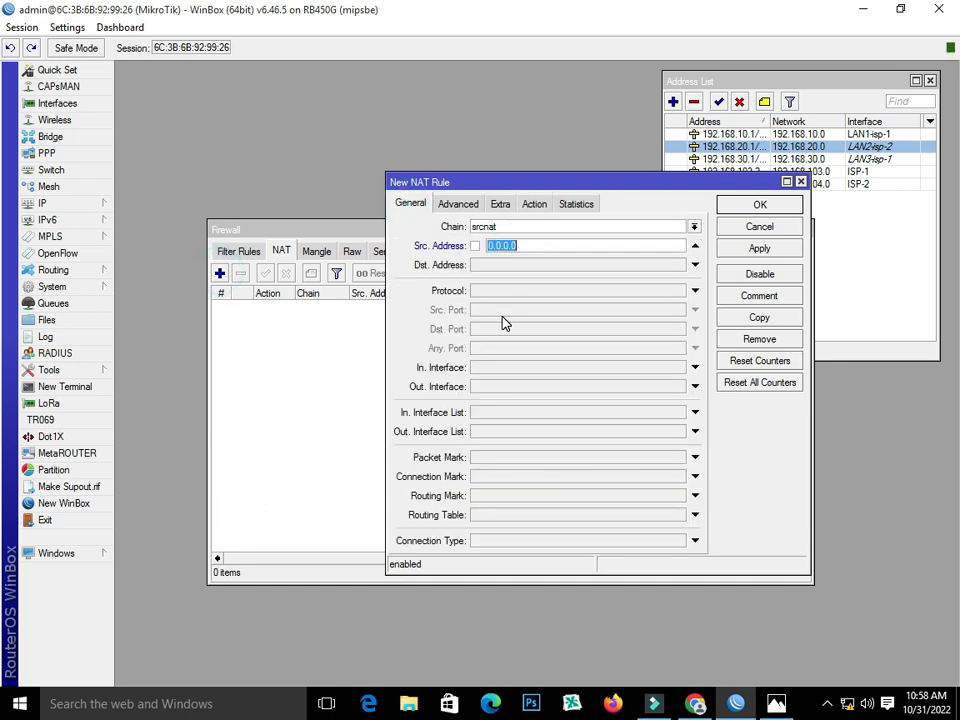
type("192.168.103.0/24")
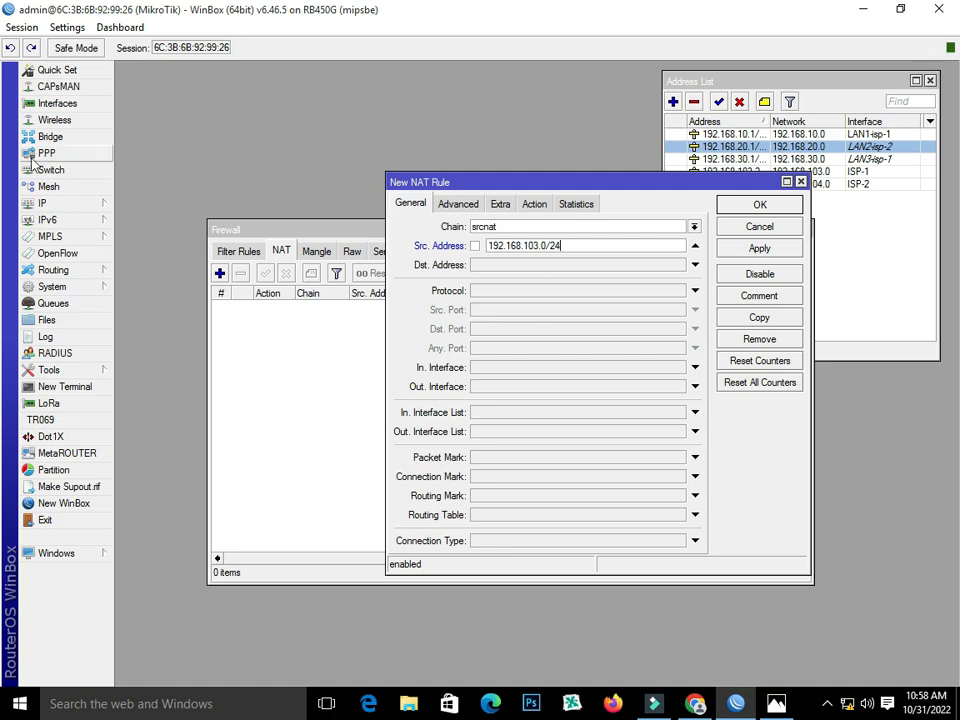
Place the address list beside the NAT rule and copy the network address from the ISP-1 address entry.
left_click(43, 204)
left_click(173, 240)
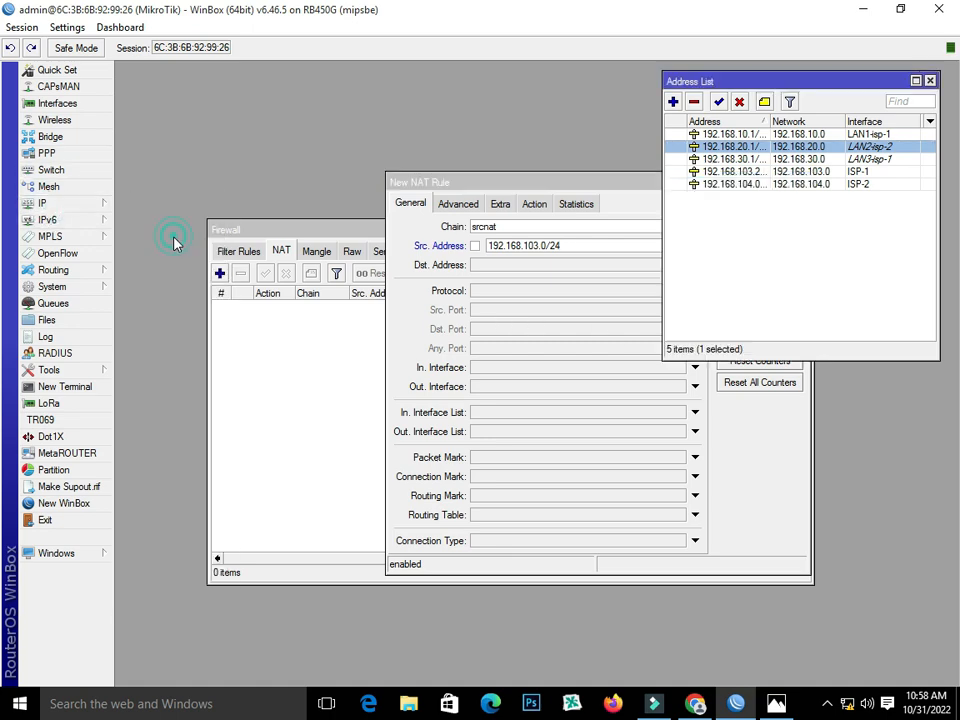
left_click_drag(889, 85, 333, 89)
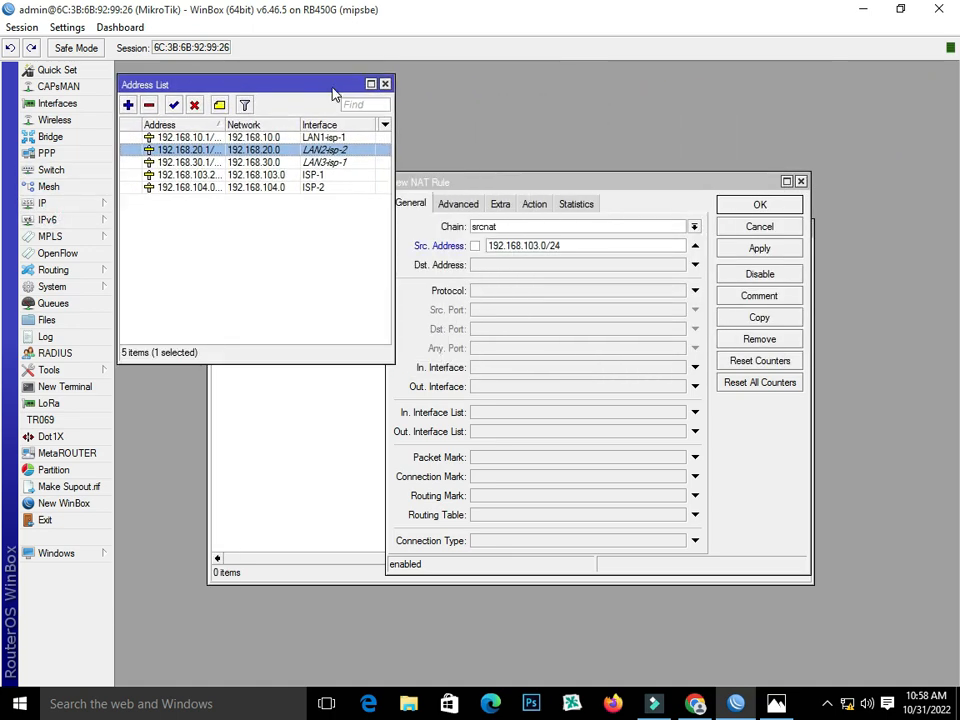
double_click(252, 176)
double_click(666, 371)
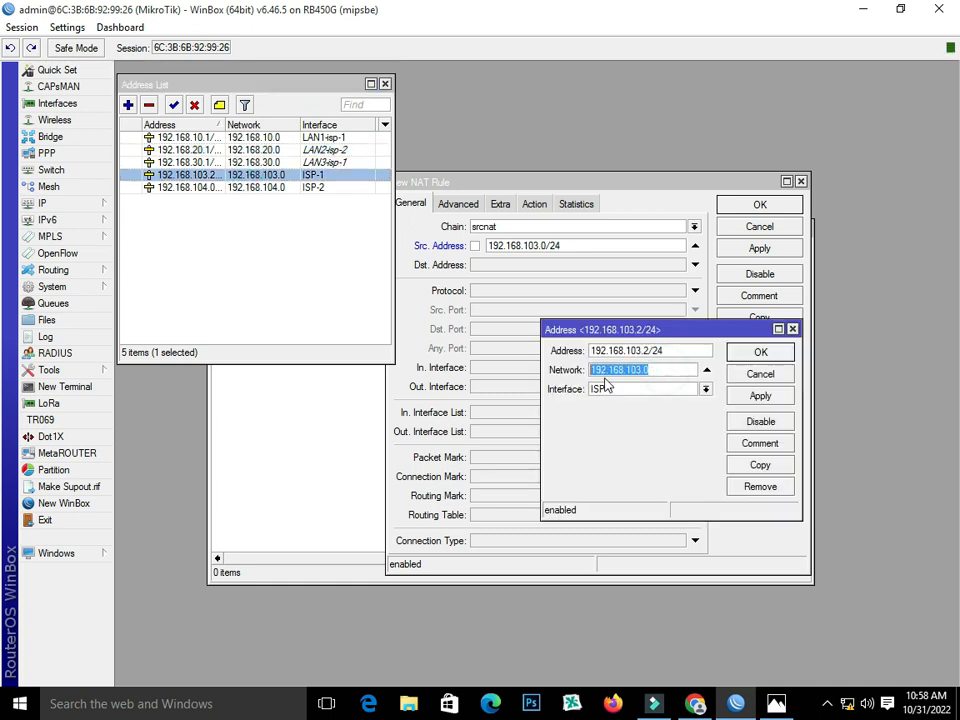
right_click(610, 373)
left_click(643, 399)
Set the NAT rule's action to masquerade, save it, and close the ISP-1 address entry, keeping the firewall and address lists both in view.
left_click(536, 203)
left_click(536, 228)
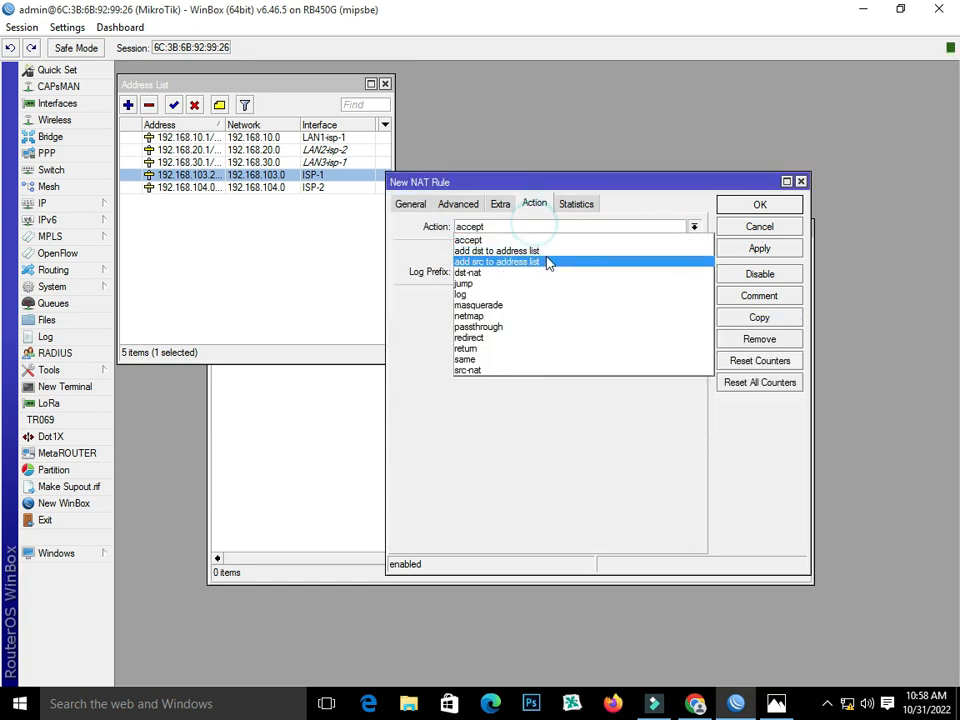
left_click(558, 306)
left_click(774, 250)
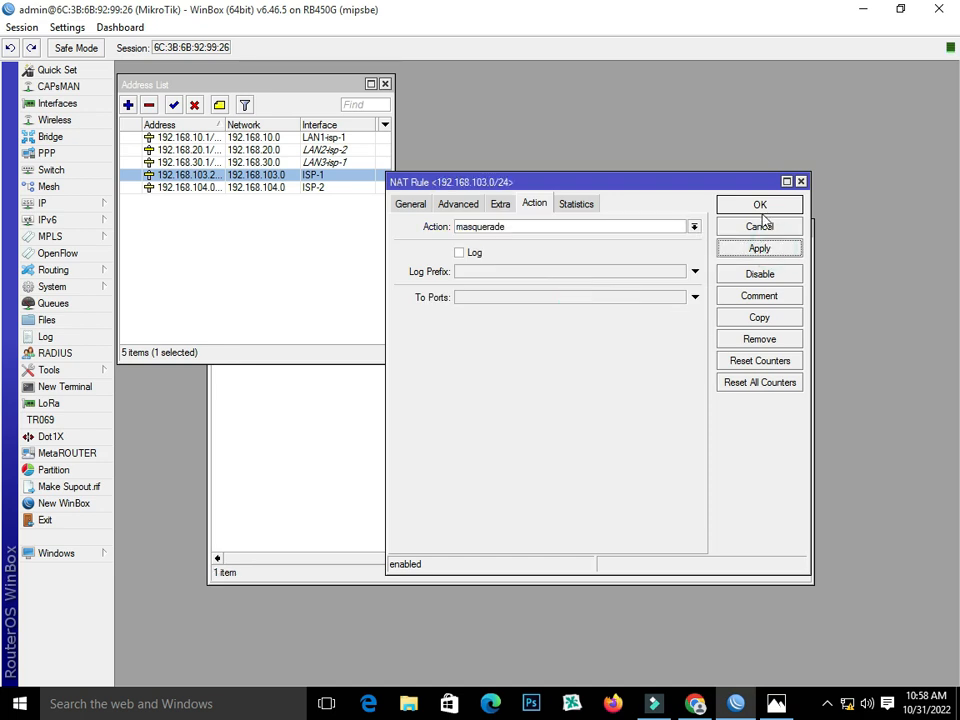
left_click(760, 207)
left_click(791, 330)
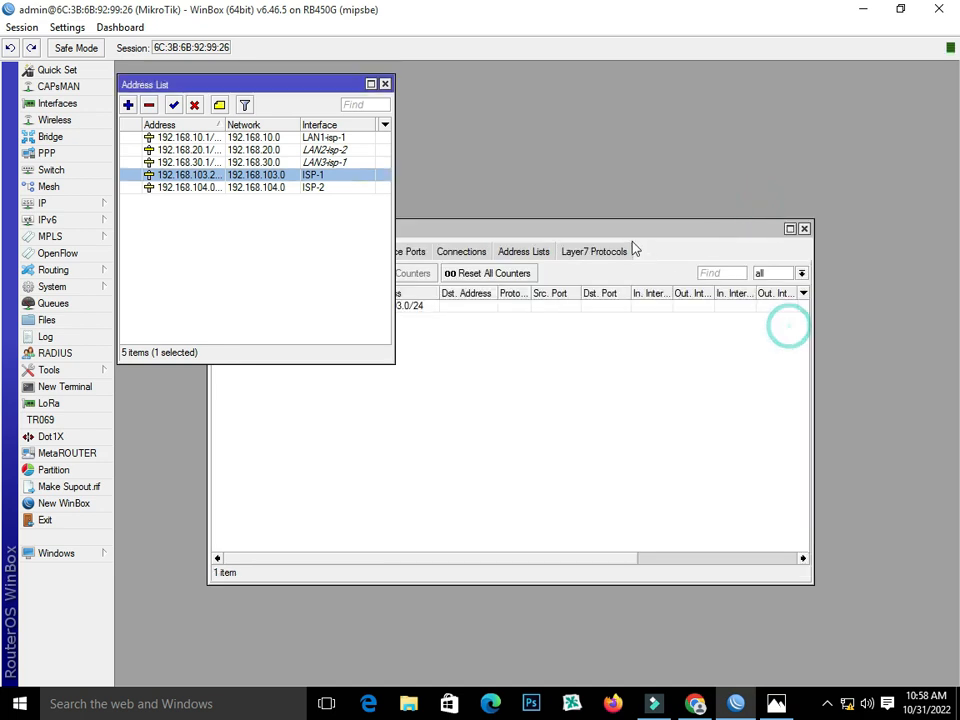
left_click_drag(623, 228, 727, 267)
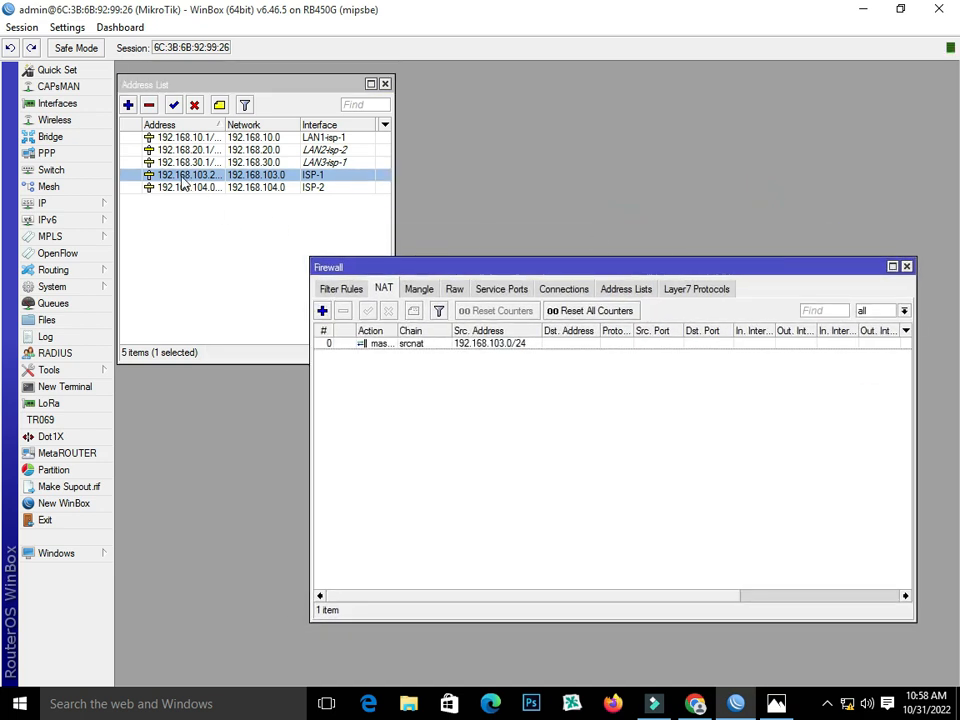
Start a second NAT rule in the srcnat chain and enable its source address.
left_click(321, 310)
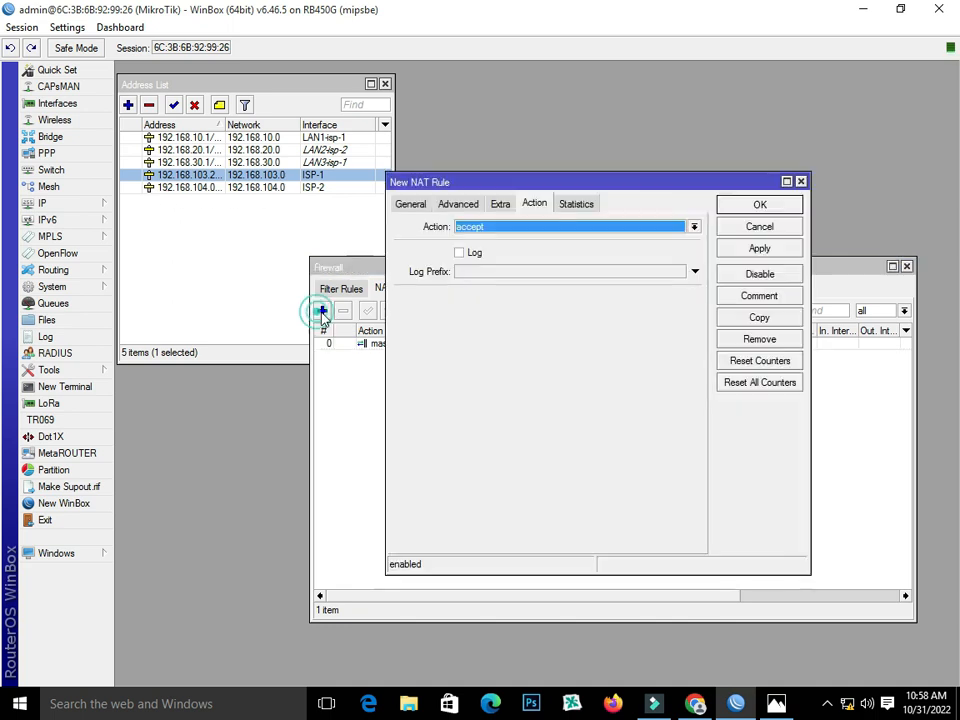
left_click(409, 204)
left_click(553, 246)
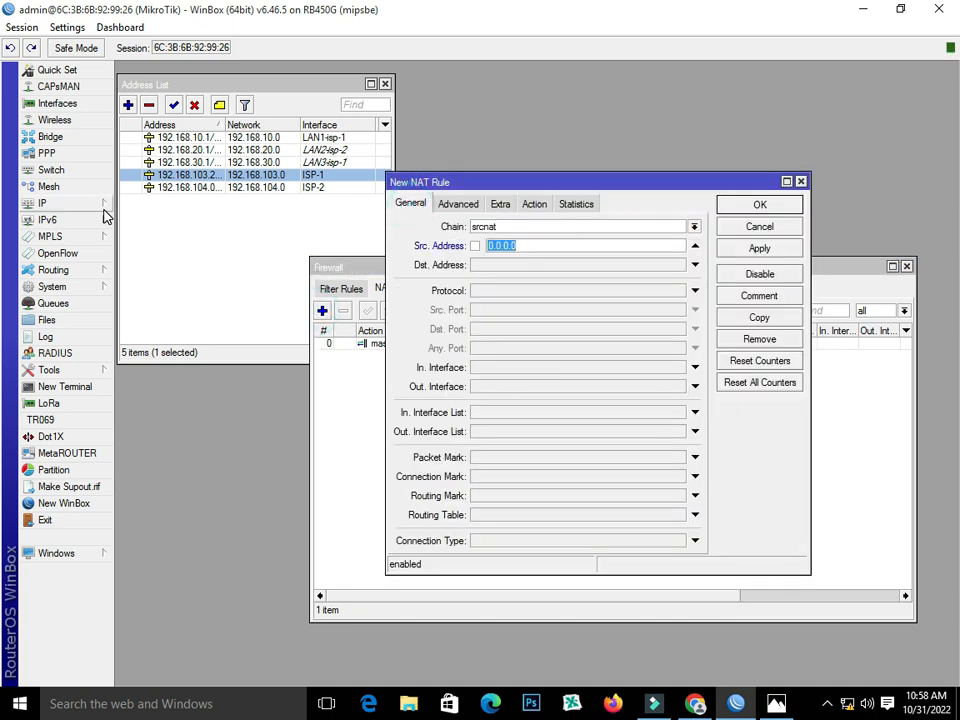
Correct the ISP-2 address entry to 192.168.104.2/24 and apply the change.
double_click(253, 189)
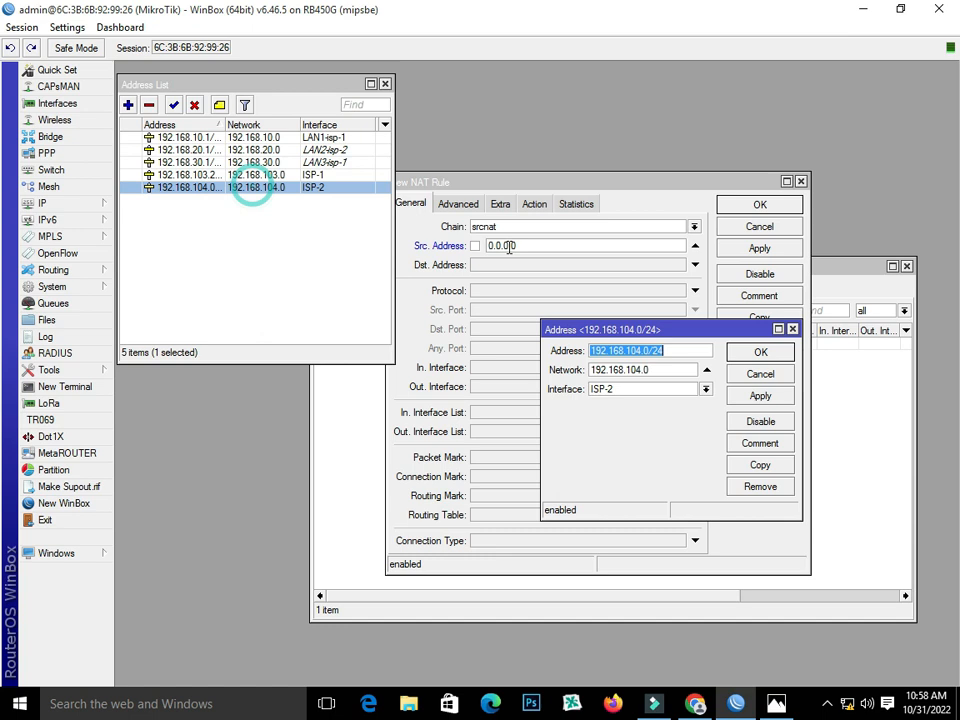
left_click(666, 369)
double_click(627, 372)
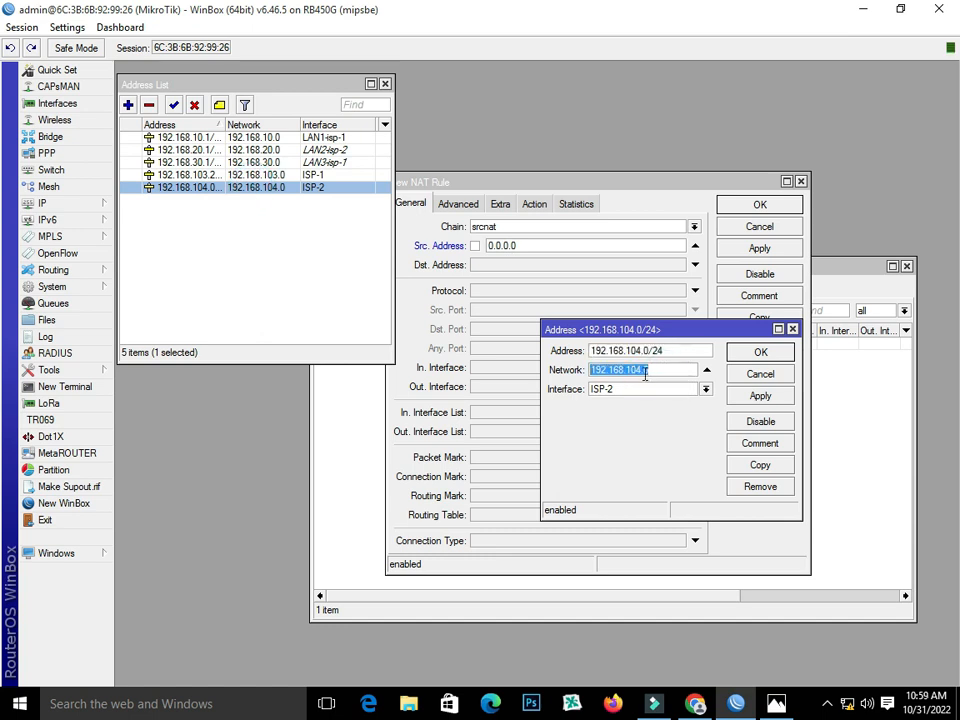
left_click(664, 350)
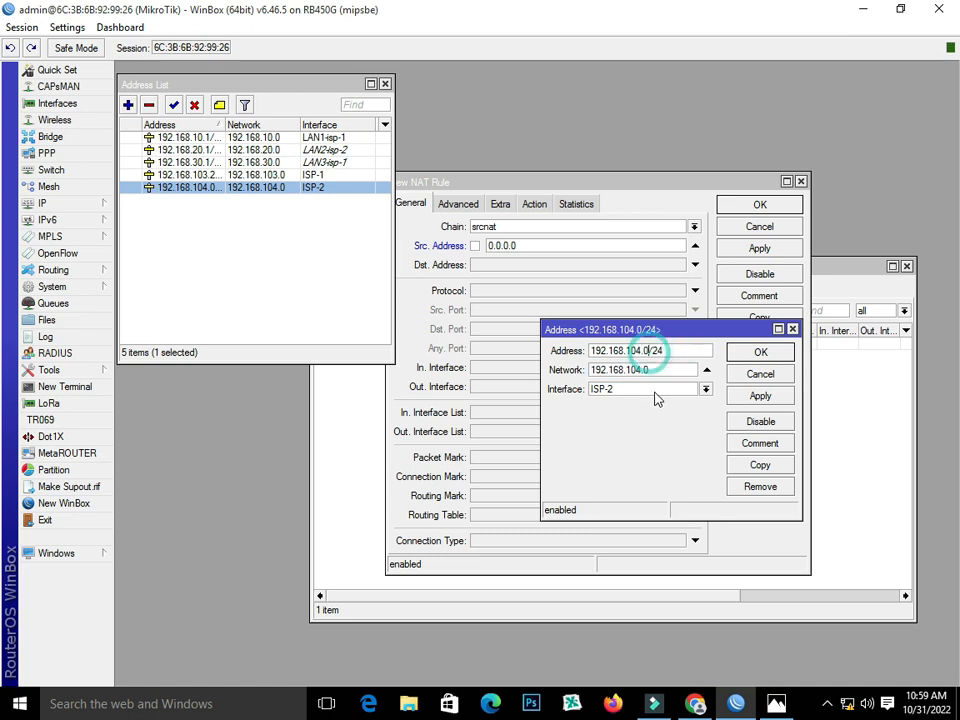
key("BackSpace")
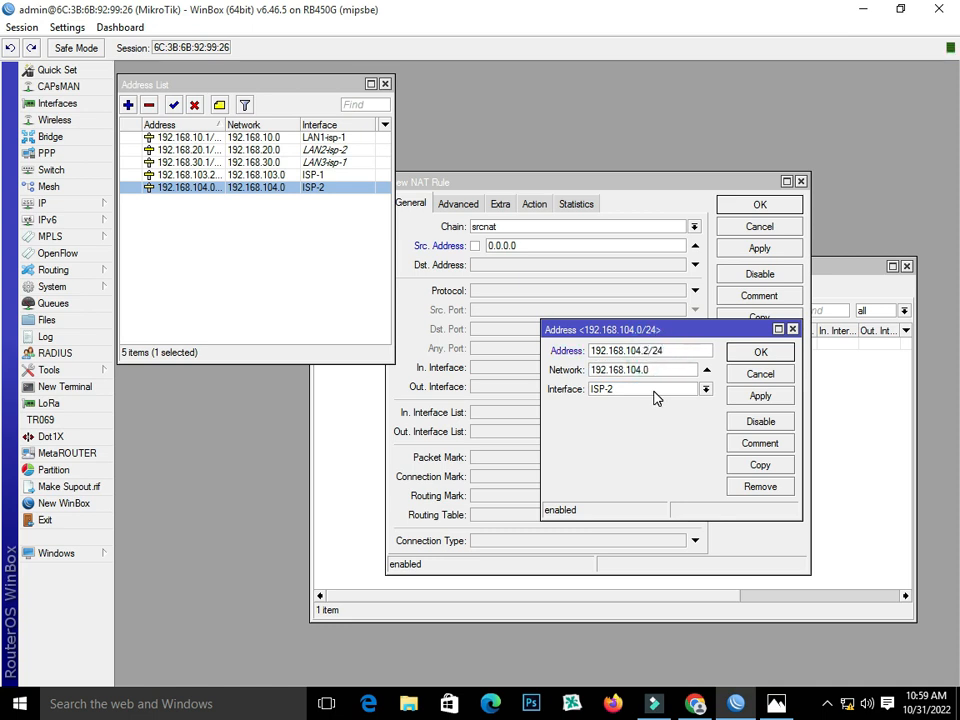
type("2")
left_click(779, 395)
Copy the network address 192.168.104.0 from the ISP-2 entry, save that entry, and check the ISP-1 address entry.
double_click(671, 369)
right_click(658, 371)
left_click(676, 395)
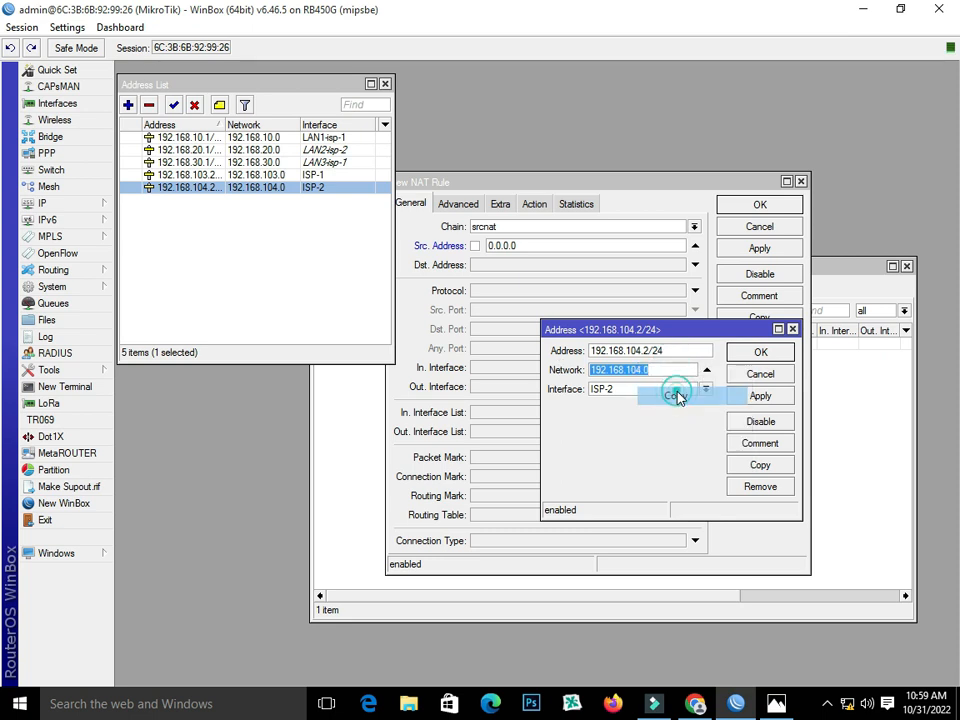
left_click(752, 352)
double_click(190, 178)
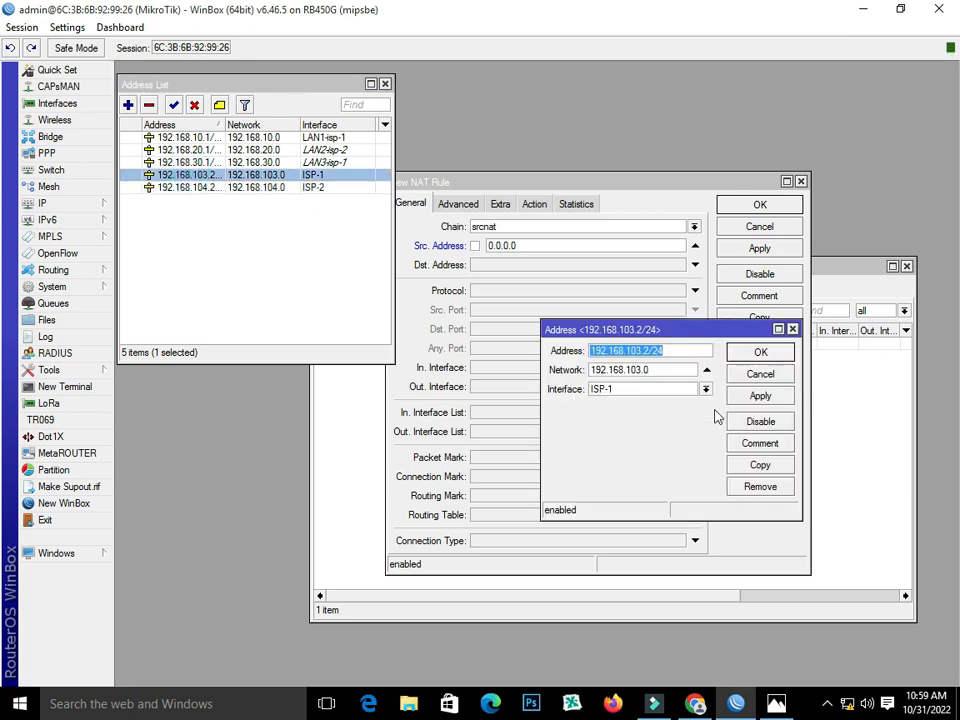
left_click(748, 356)
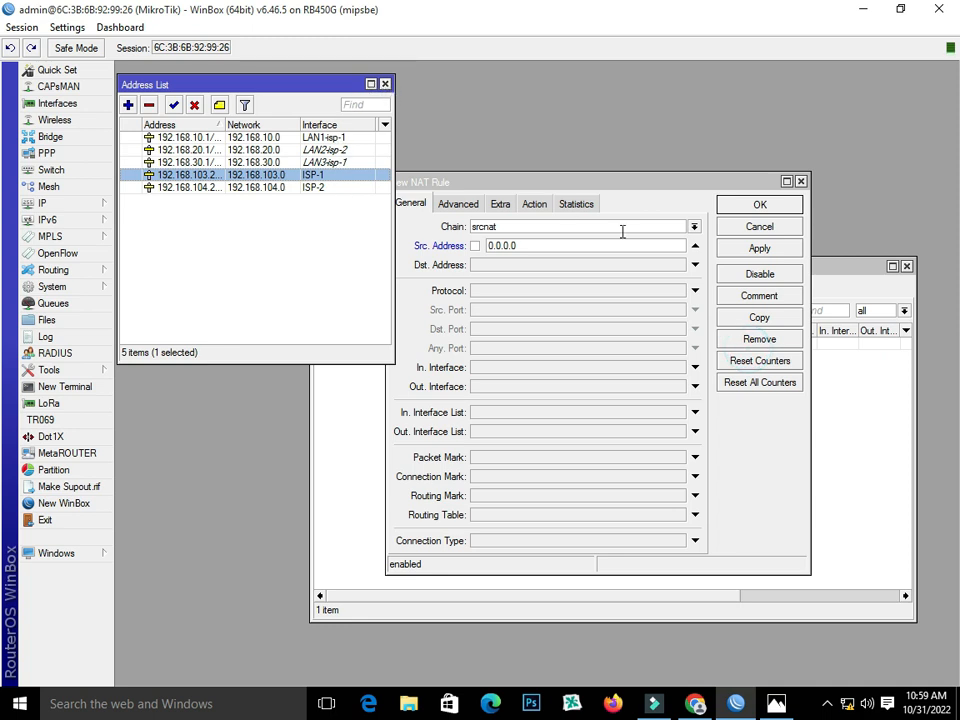
Set the new NAT rule's source address to 192.168.104.0/24 using the copied network.
double_click(580, 242)
right_click(504, 246)
left_click(536, 298)
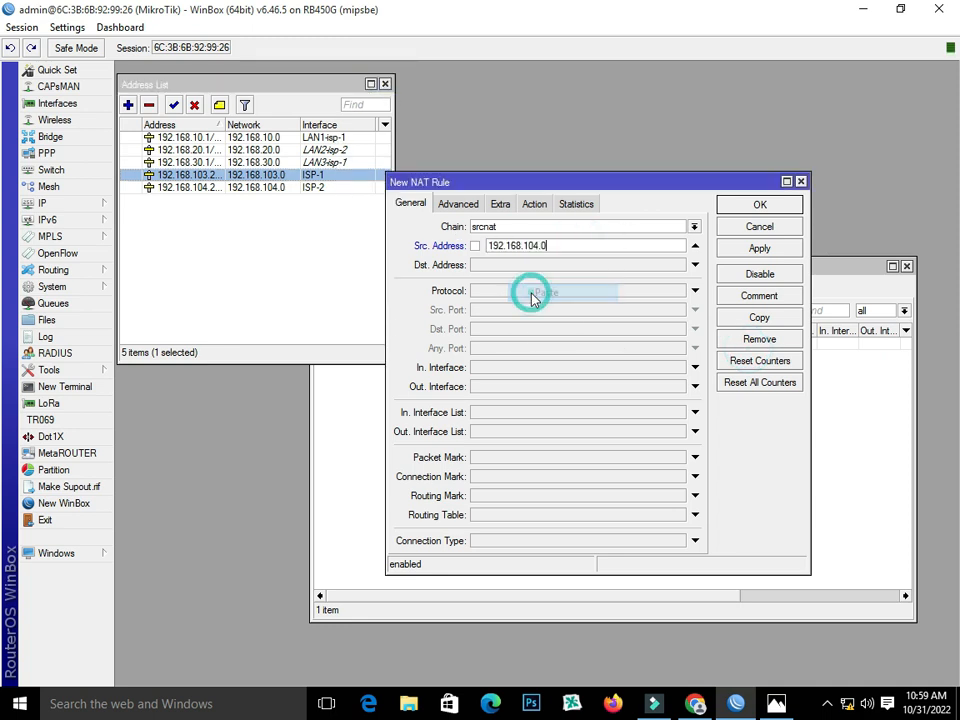
type("/24")
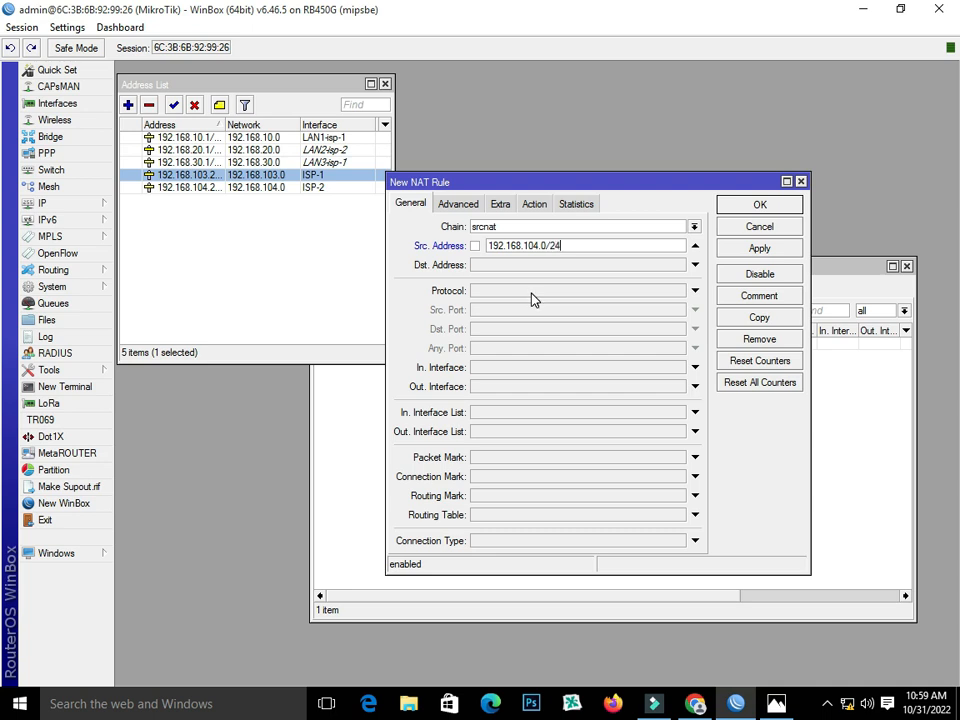
Set the 192.168.104.0/24 rule's action to masquerade, save it, and close the address list, leaving the firewall list in view.
left_click(538, 203)
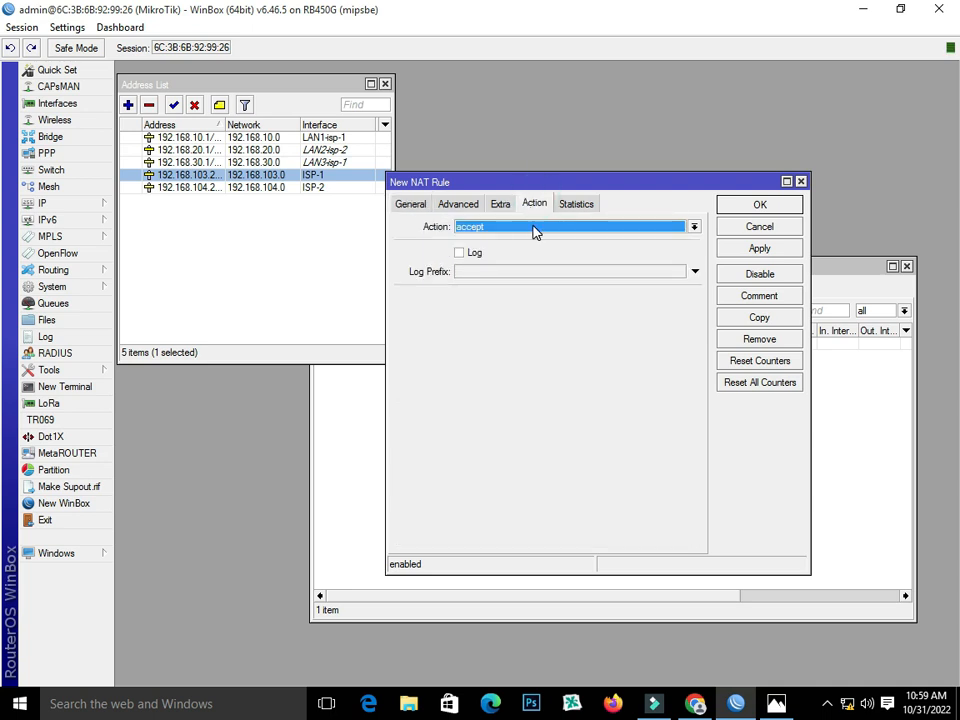
left_click(534, 226)
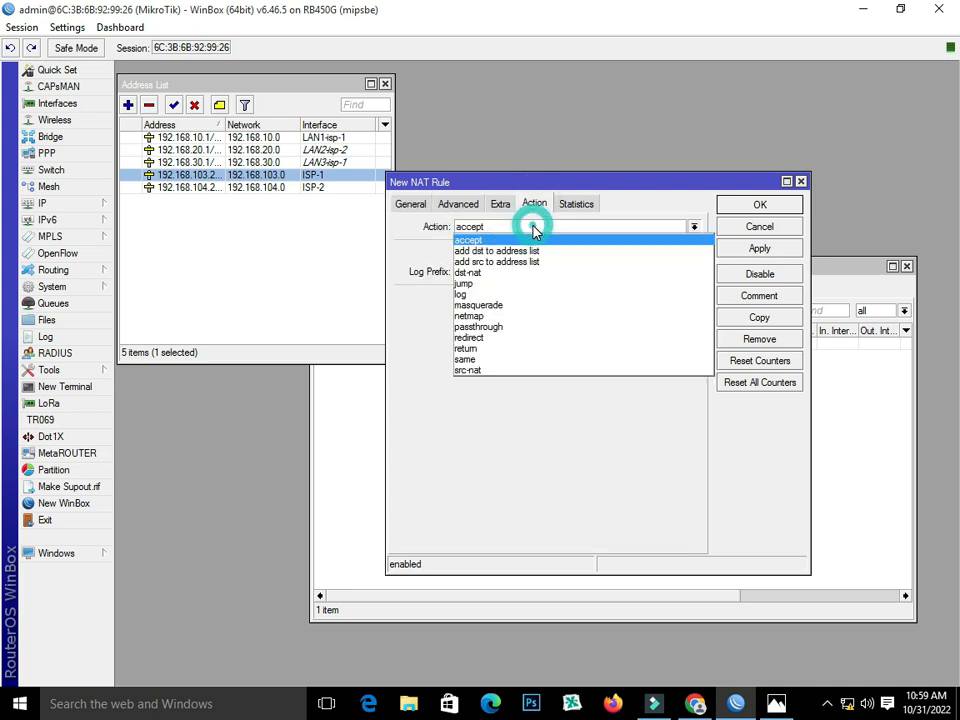
left_click(523, 306)
left_click(422, 205)
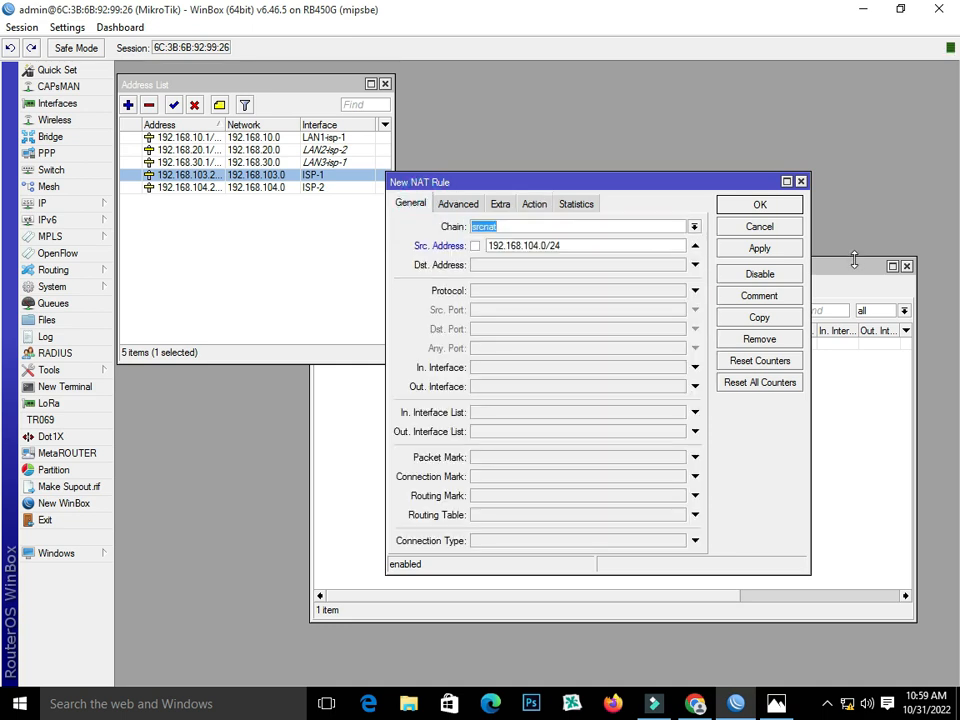
left_click(778, 250)
left_click(760, 205)
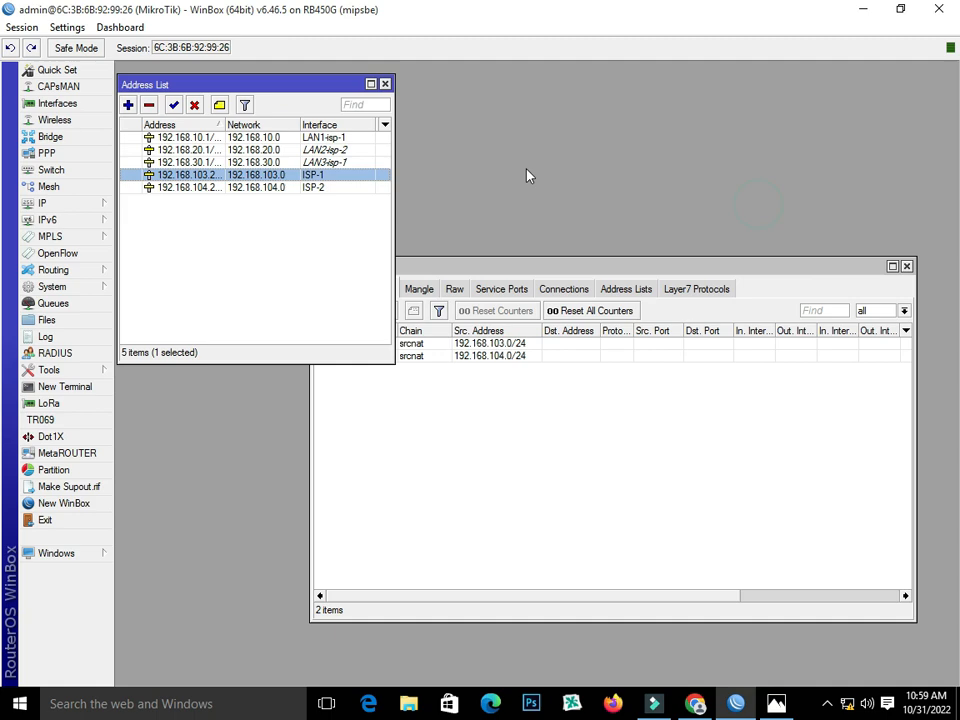
left_click(385, 84)
left_click_drag(611, 266, 545, 189)
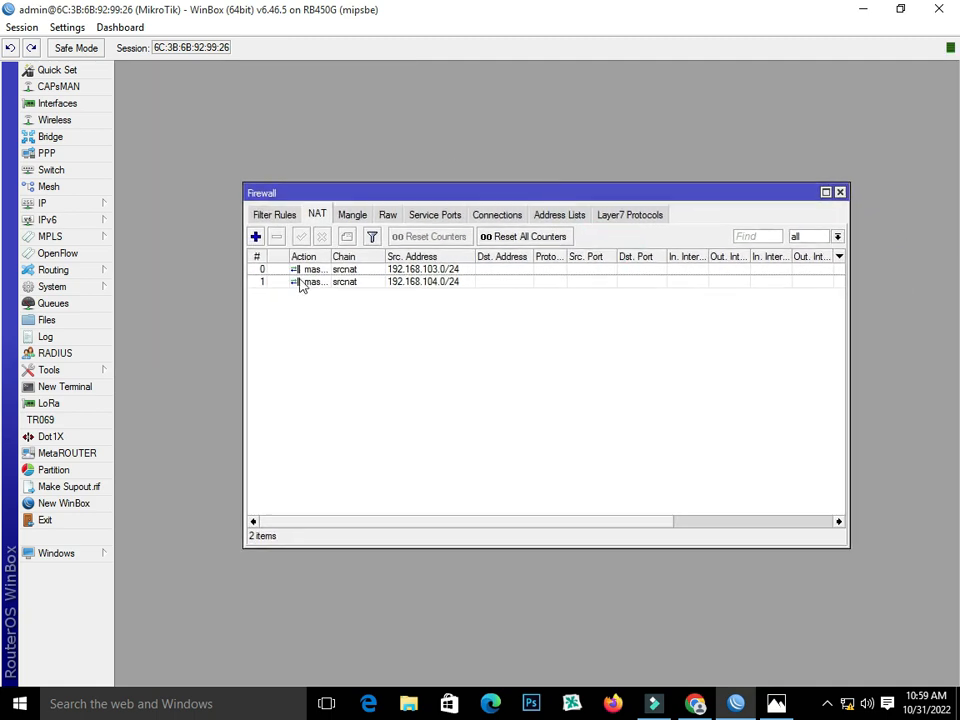
Start another srcnat rule with a source address enabled, and review the address ranges of the three DHCP pools.
left_click(256, 238)
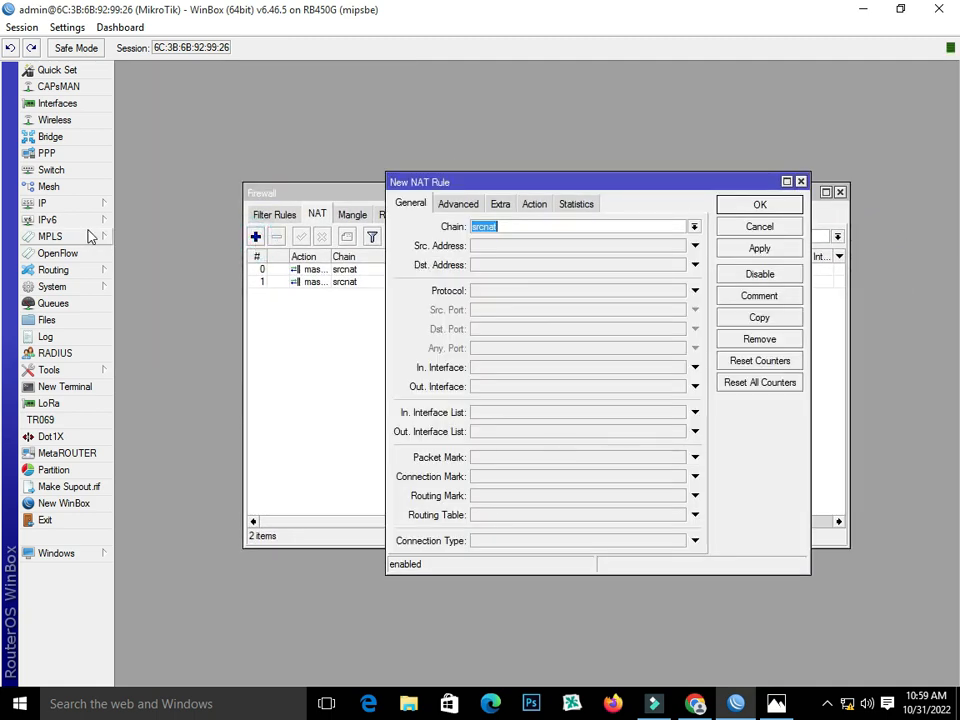
left_click(512, 246)
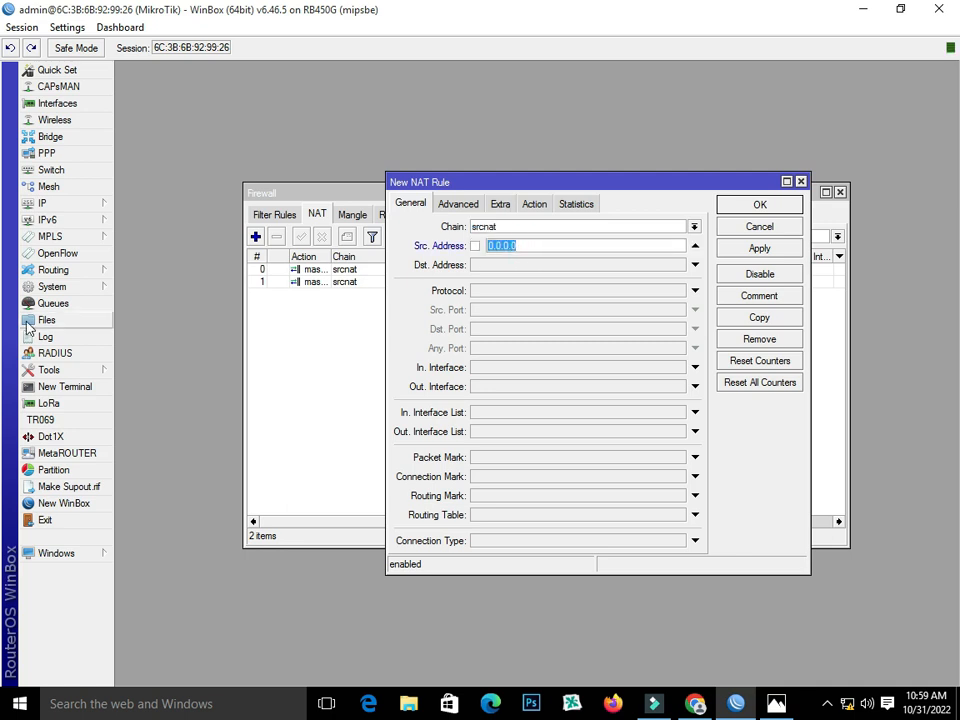
left_click(51, 205)
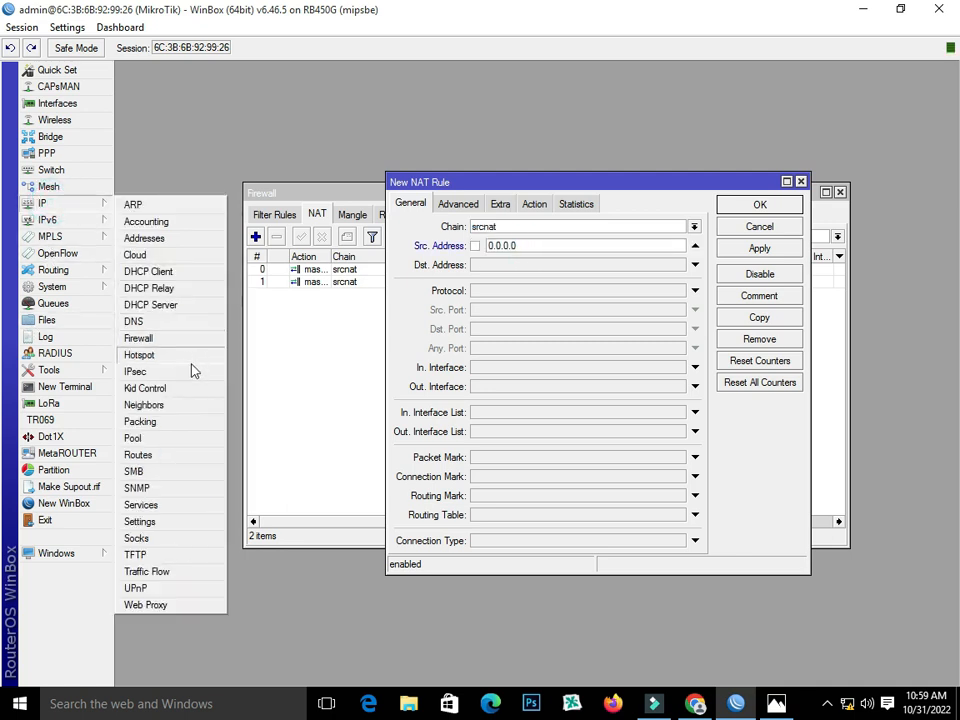
left_click(165, 442)
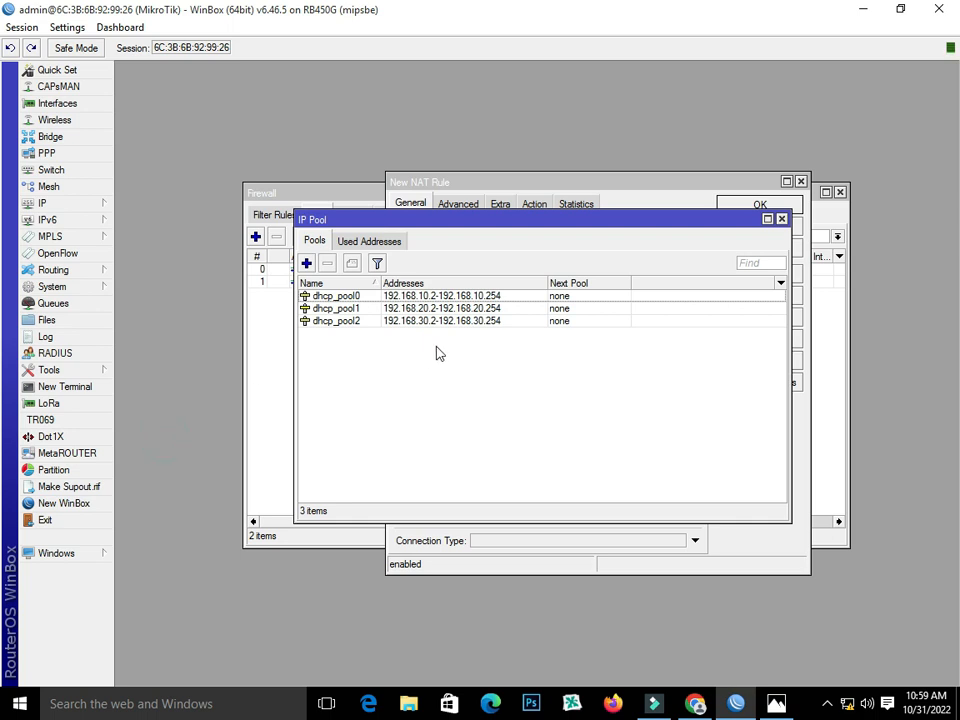
left_click(361, 298)
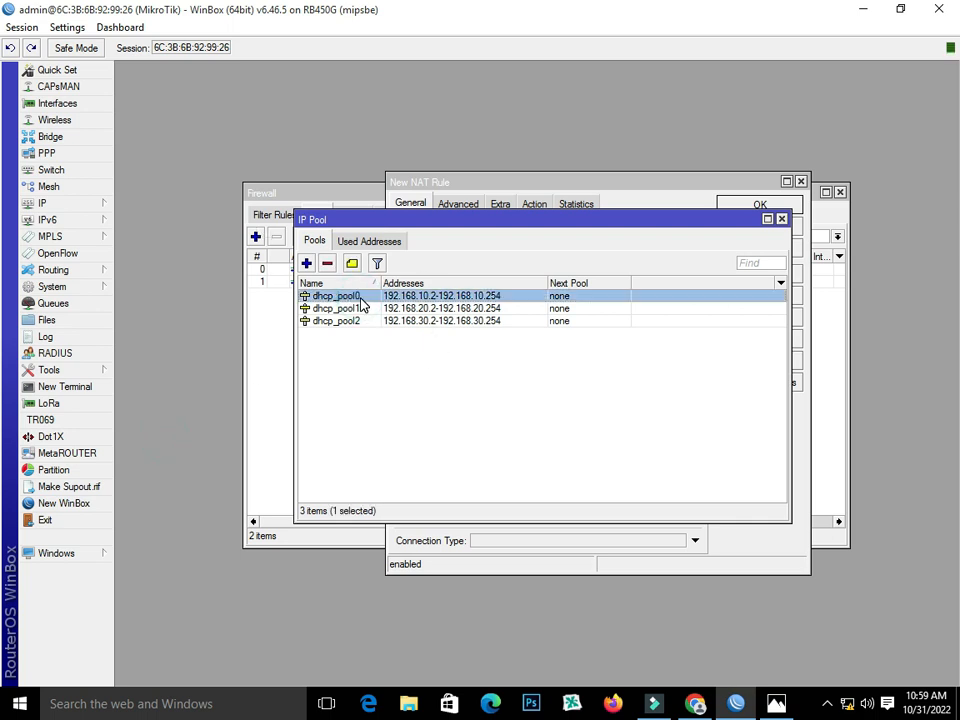
left_click(429, 307)
left_click(433, 321)
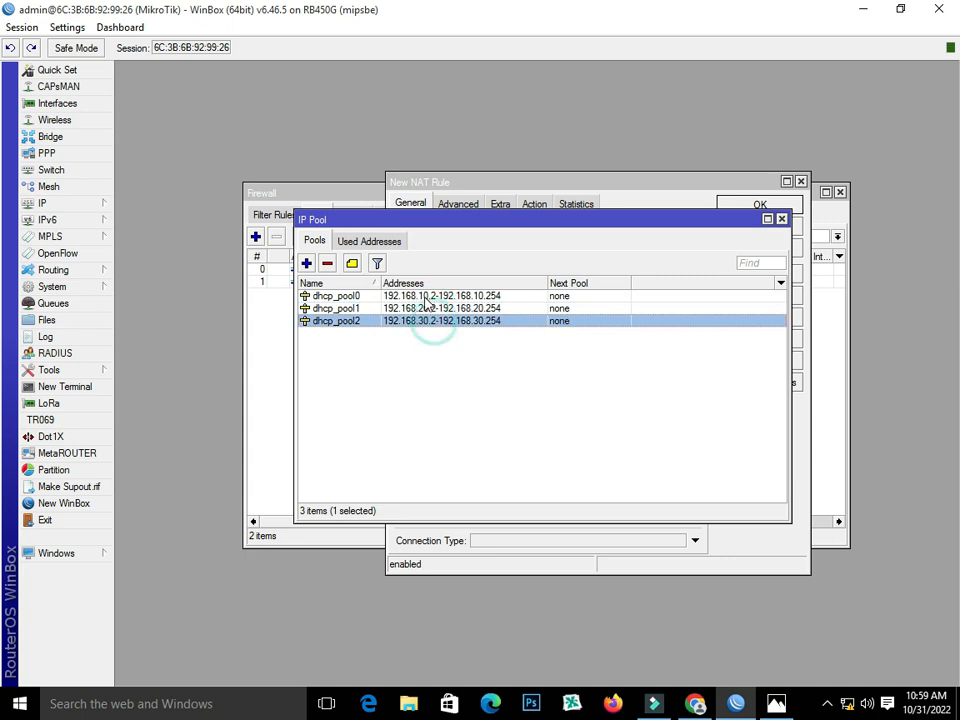
Copy the starting address 192.168.10.2 from the dhcp_pool0 range and close the IP pool windows.
double_click(422, 296)
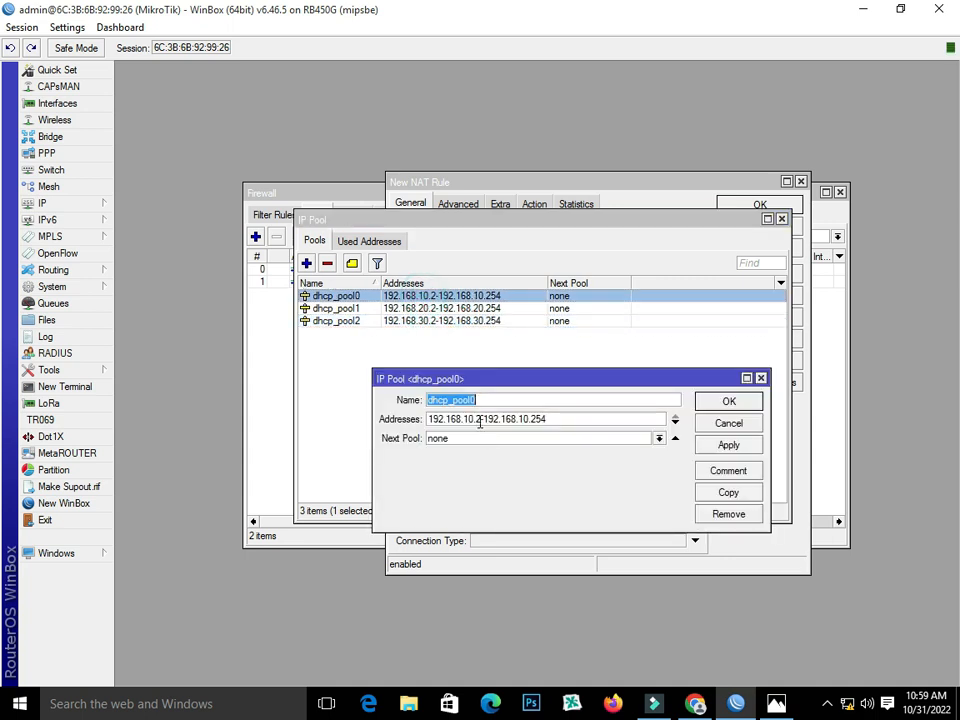
left_click_drag(480, 421, 431, 420)
right_click(431, 420)
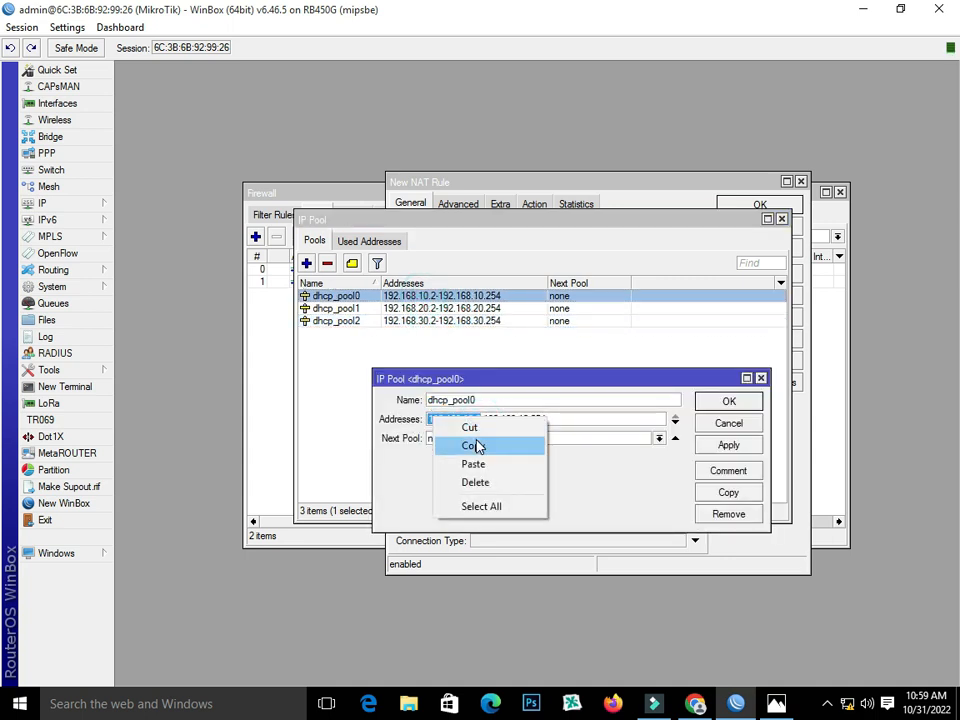
left_click(472, 446)
left_click(761, 378)
left_click(781, 219)
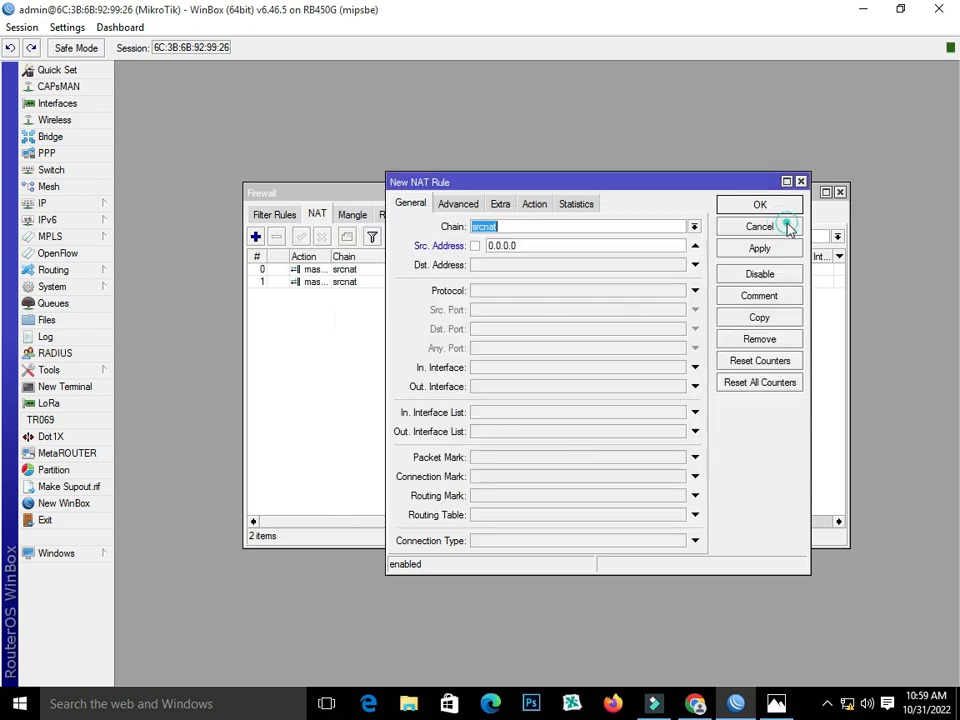
Set the new NAT rule's source address to 192.168.10.0/24, adapting the copied pool address.
left_click(534, 243)
right_click(512, 243)
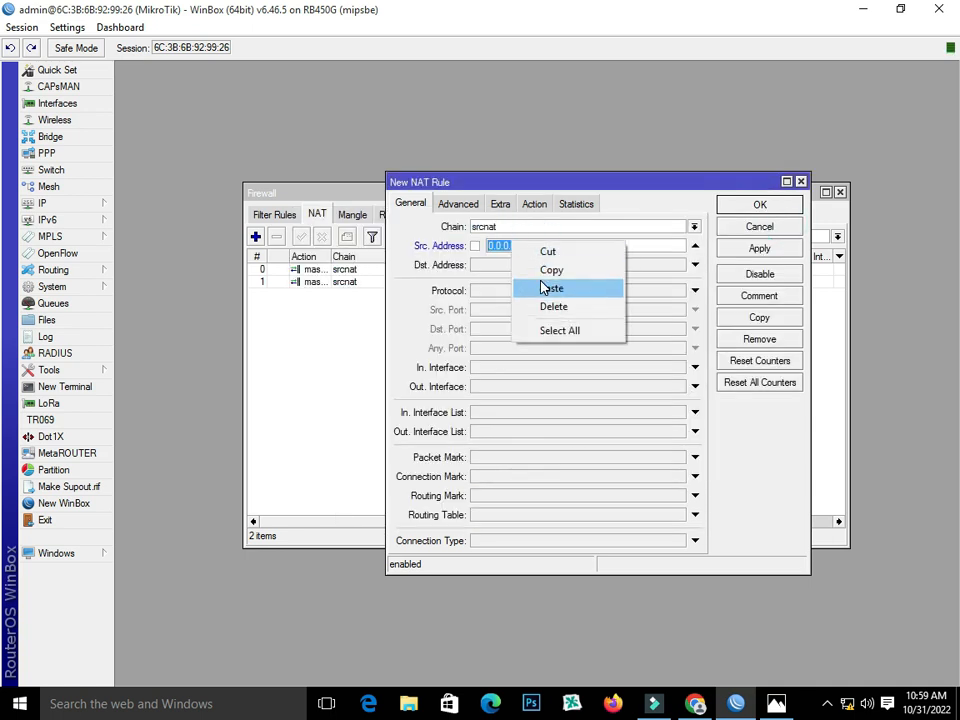
left_click(548, 288)
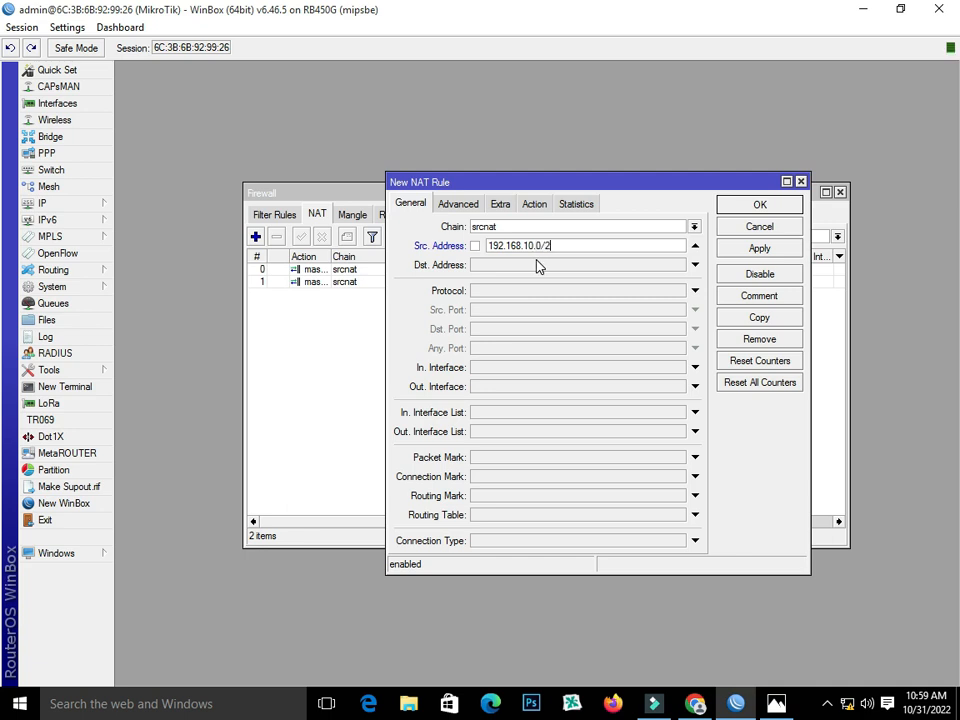
type("4")
Set the 192.168.10.0/24 rule's action to masquerade and apply it.
left_click(535, 205)
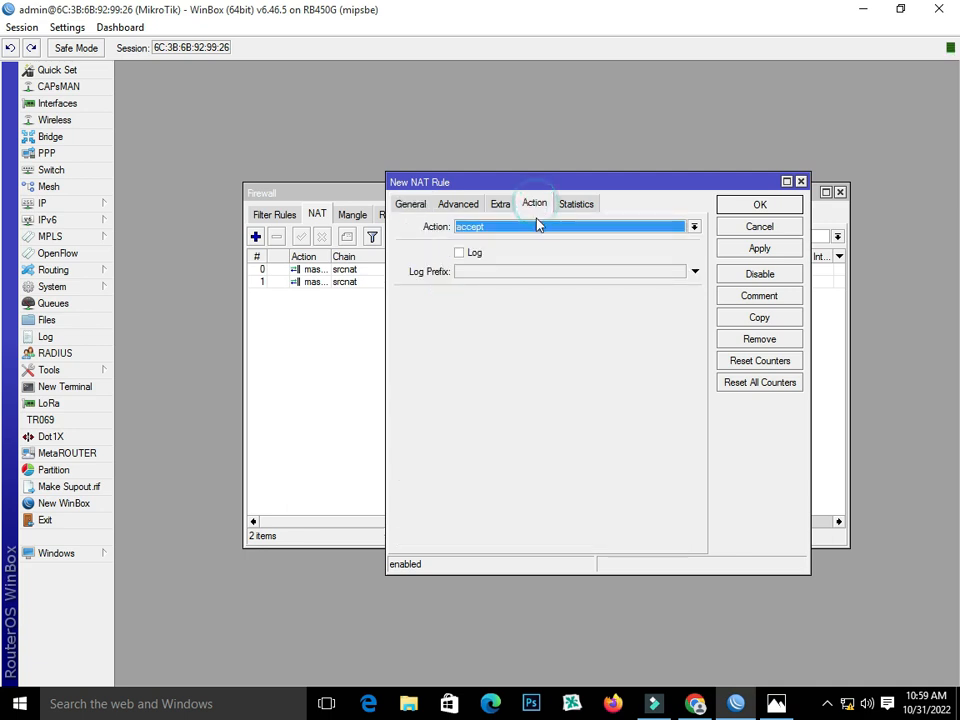
left_click(540, 228)
left_click(550, 305)
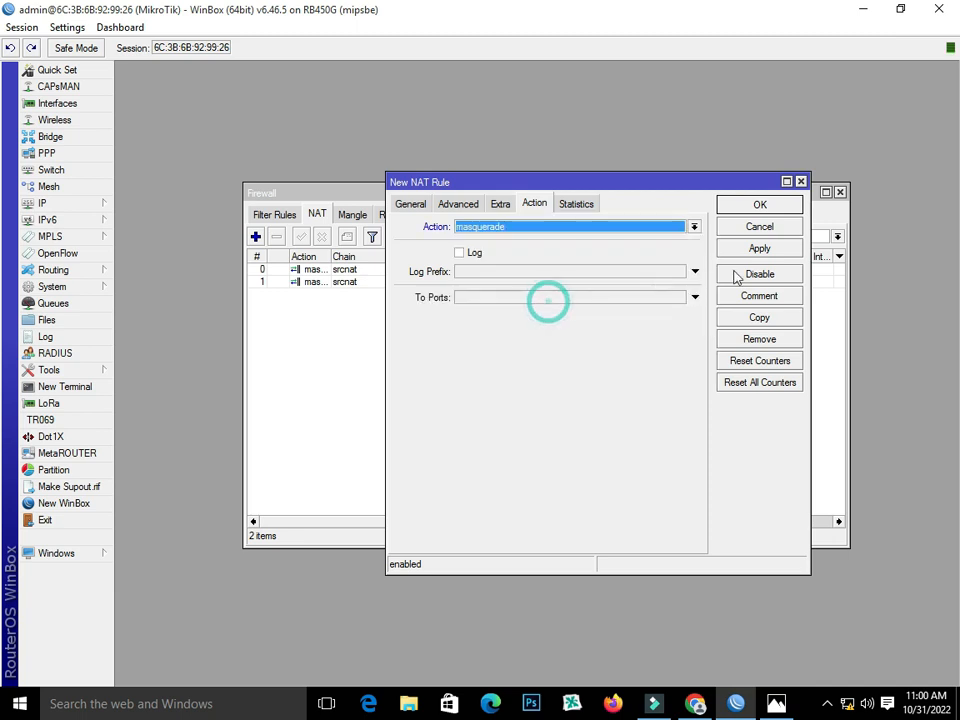
left_click(752, 252)
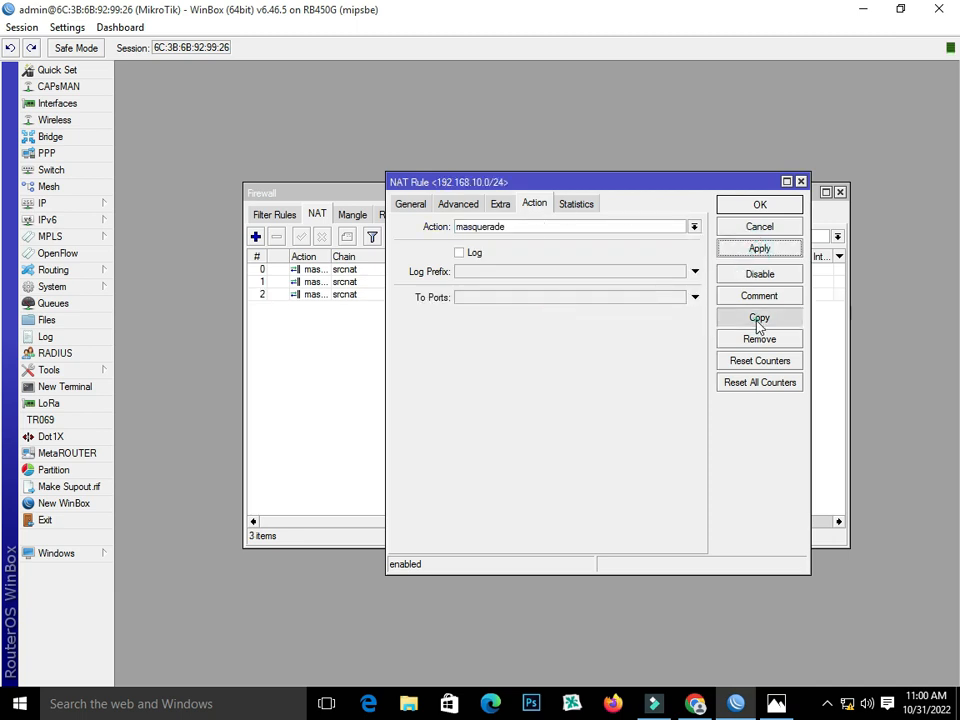
Duplicate the masquerade rule with source address 192.168.20.0/24 and apply it.
left_click(759, 318)
left_click(546, 265)
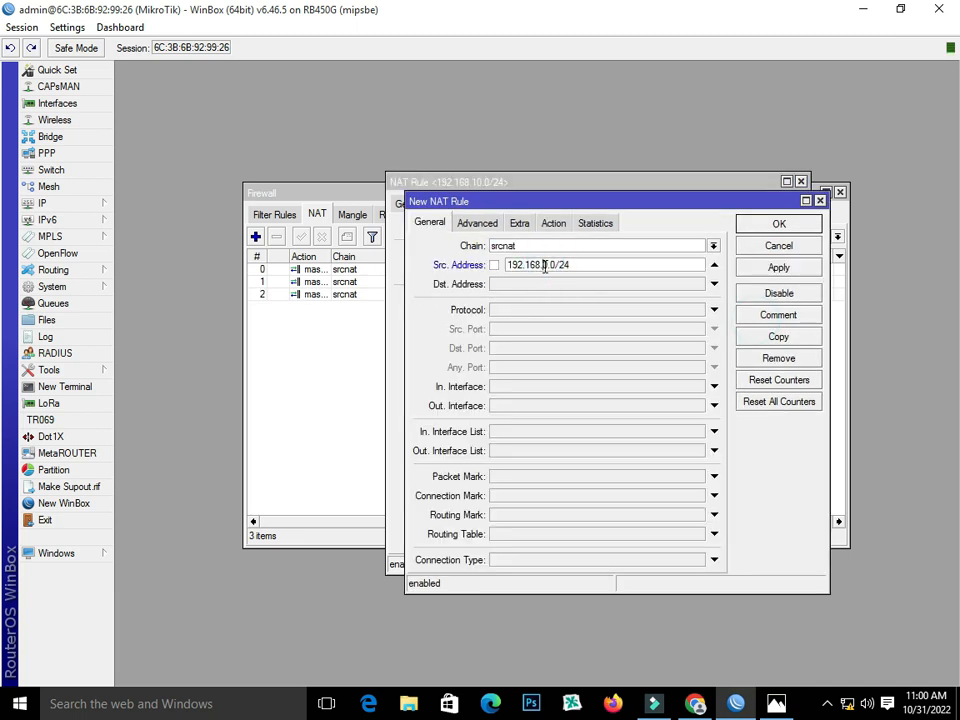
left_click(778, 267)
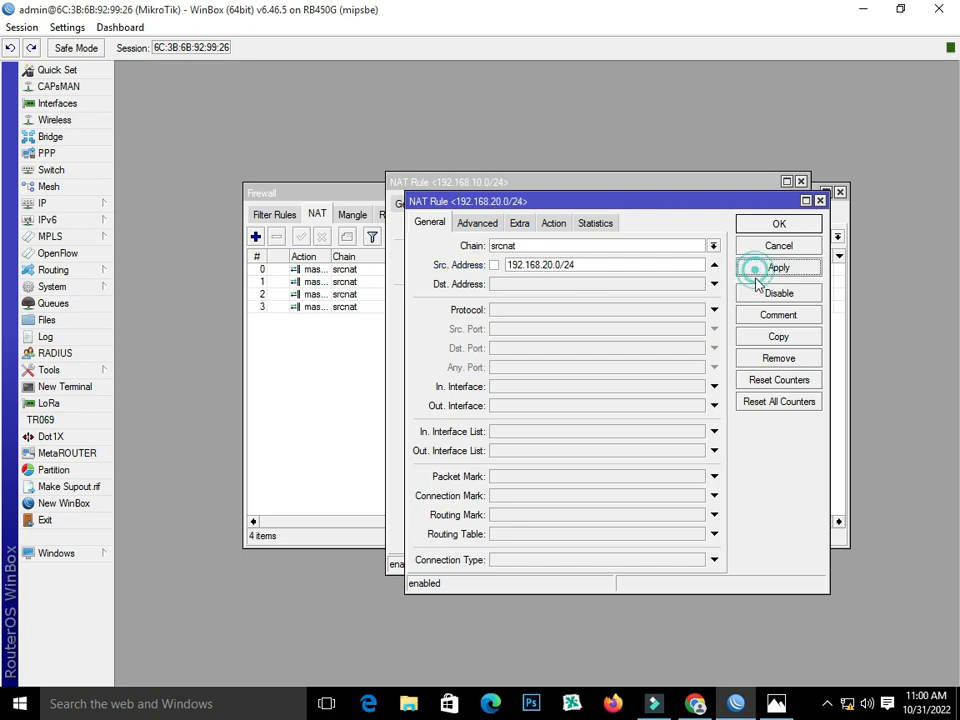
Duplicate the 192.168.20.0/24 rule with source address 192.168.30.0/24, save it, and close both duplicated rules.
left_click(778, 336)
left_click(565, 284)
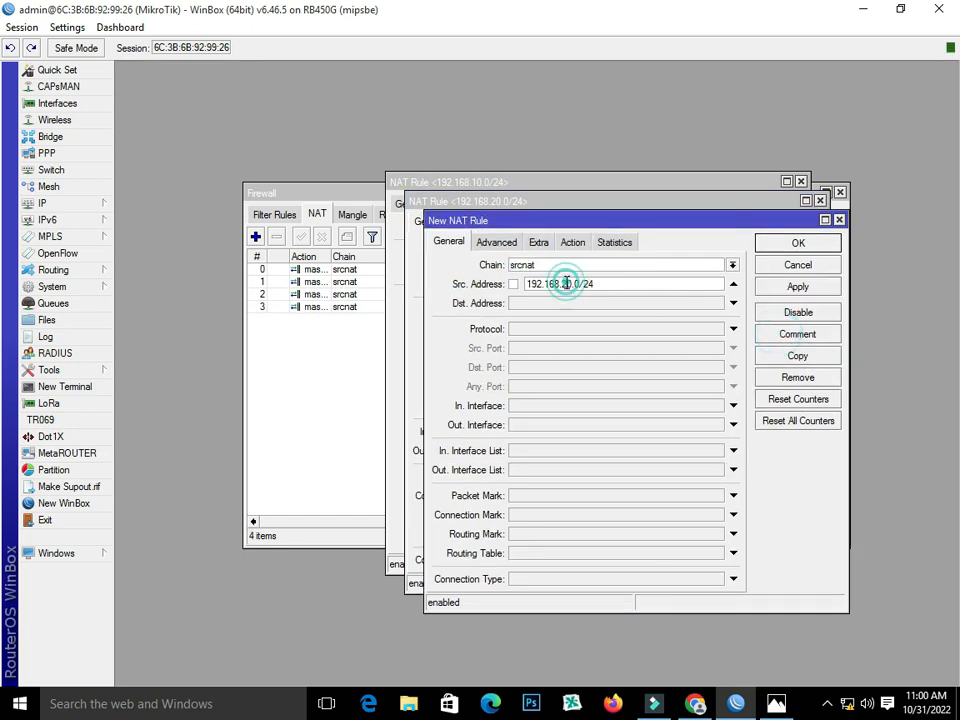
key("BackSpace")
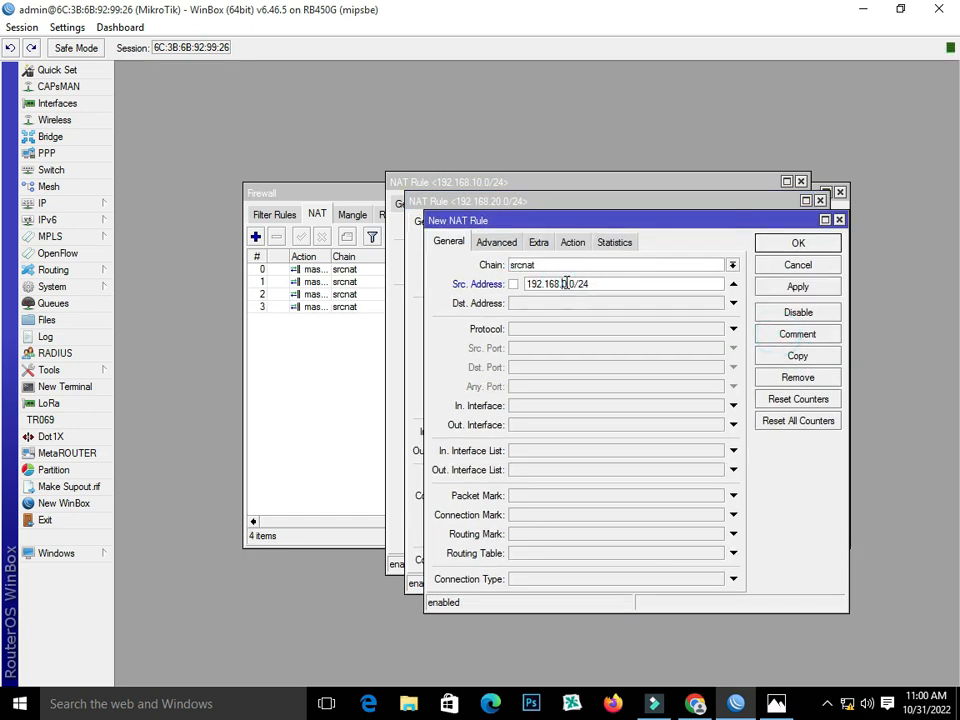
type("3")
left_click(797, 286)
left_click(790, 243)
left_click(780, 226)
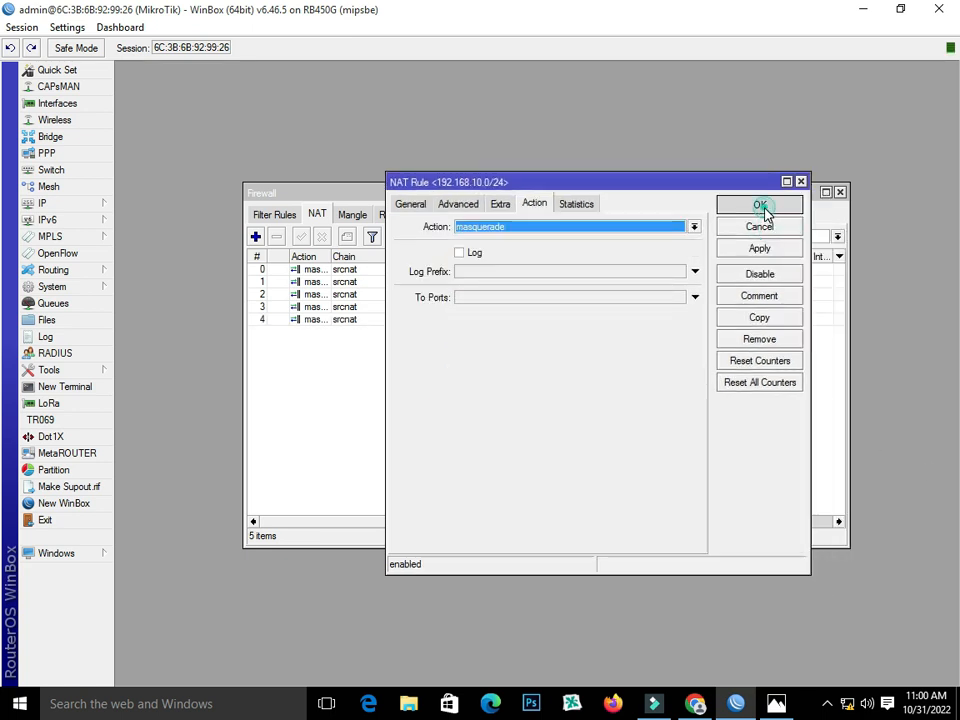
Close the 192.168.10.0/24 NAT rule, review the NAT and mangle rules, and close the firewall window.
left_click(762, 208)
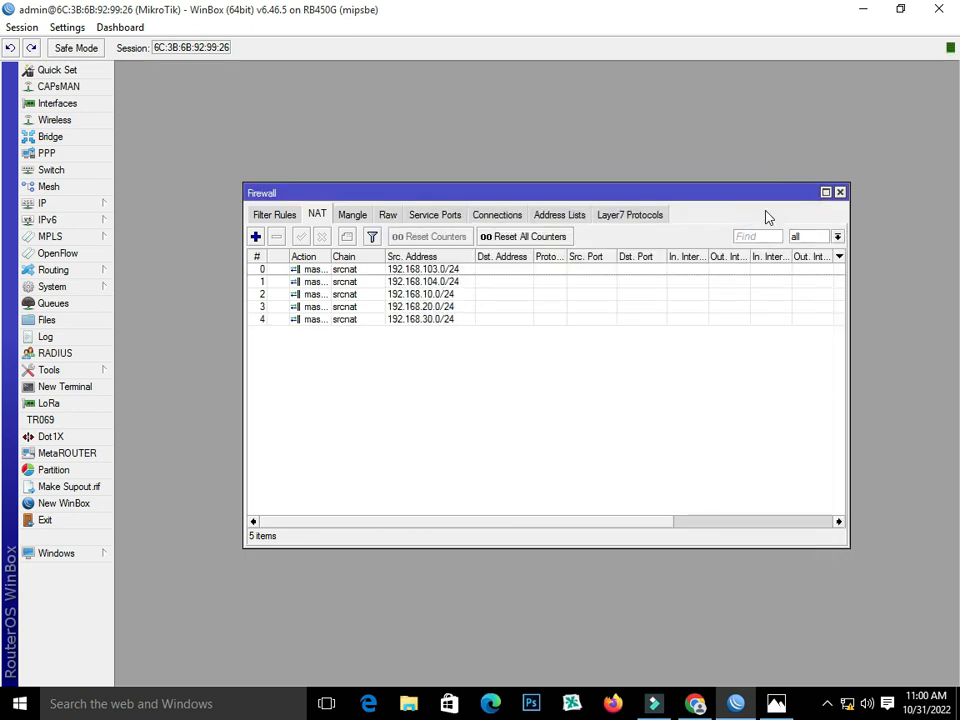
left_click(368, 320)
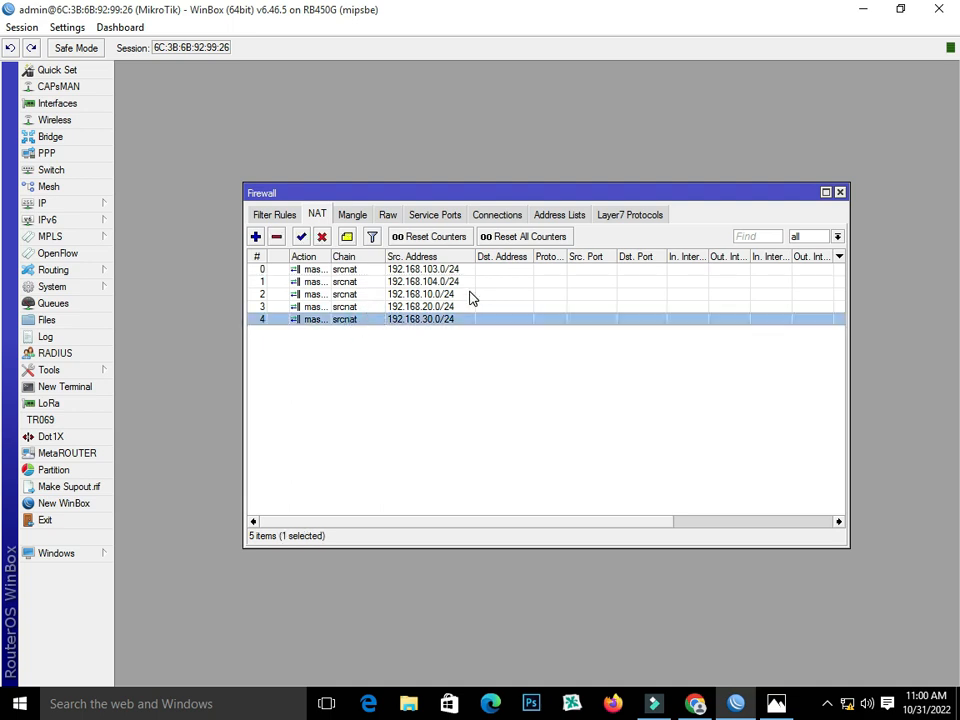
left_click(352, 215)
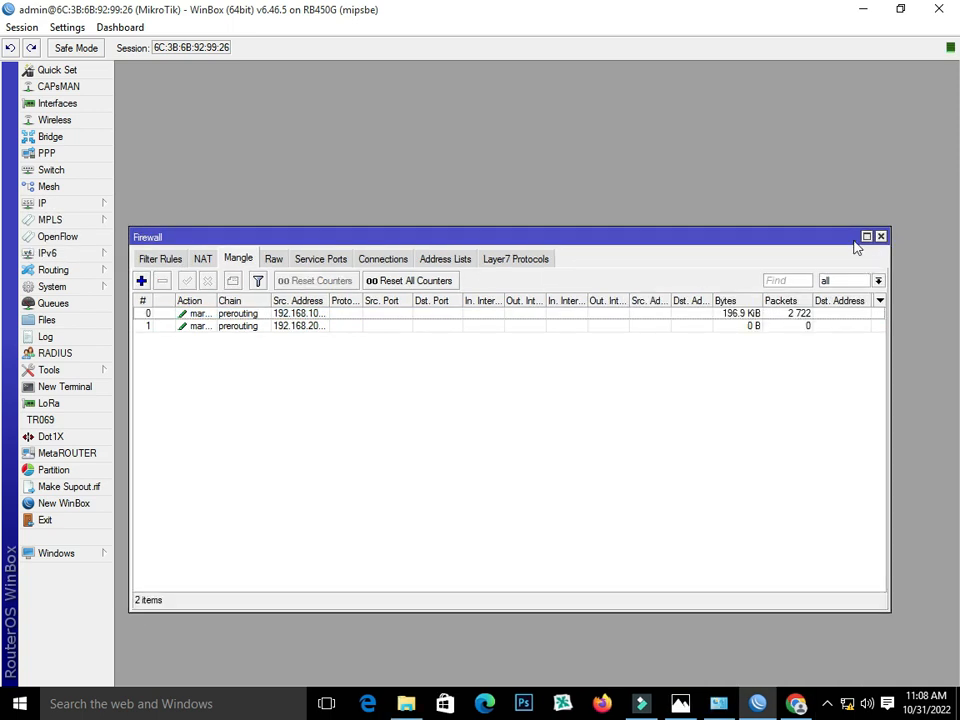
left_click(881, 238)
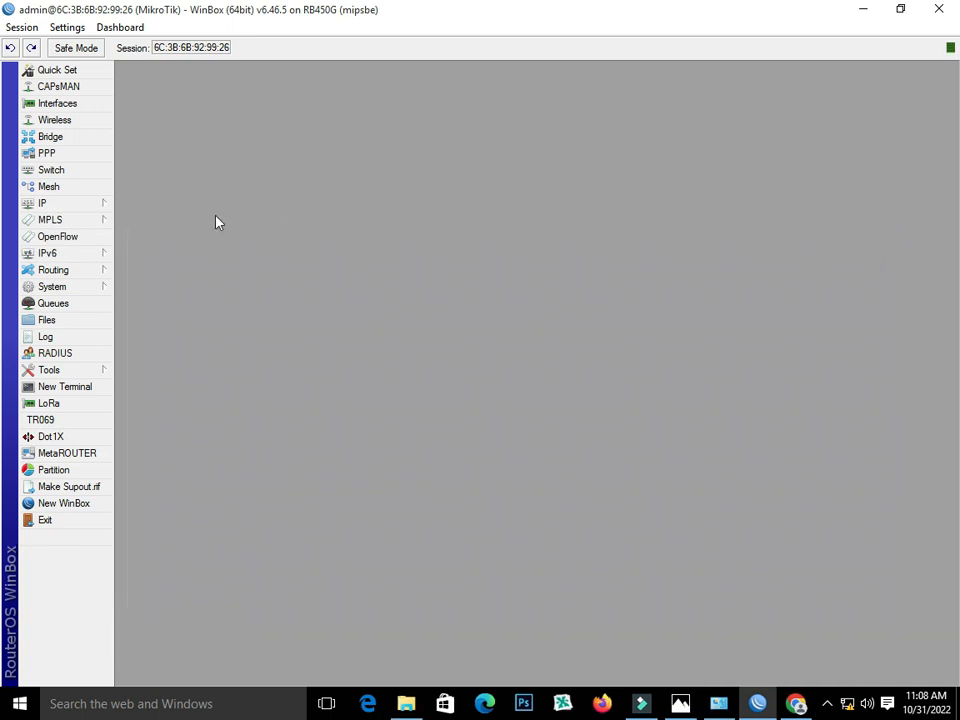
Open the IP route list and start a new route to 0.0.0.0/0 with a gateway entry.
left_click(72, 205)
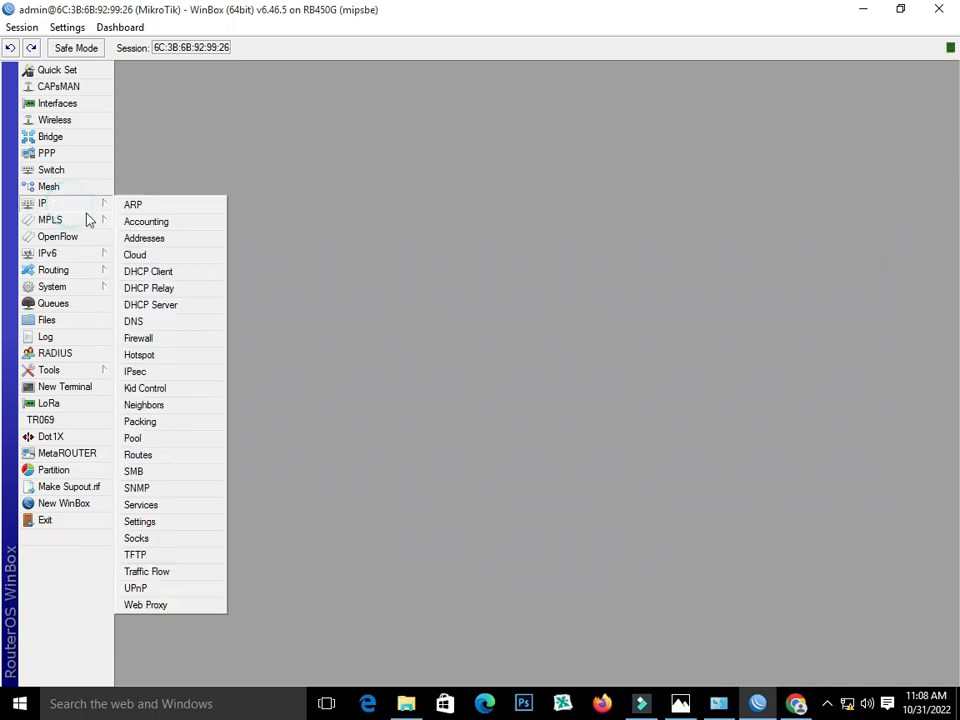
left_click(173, 455)
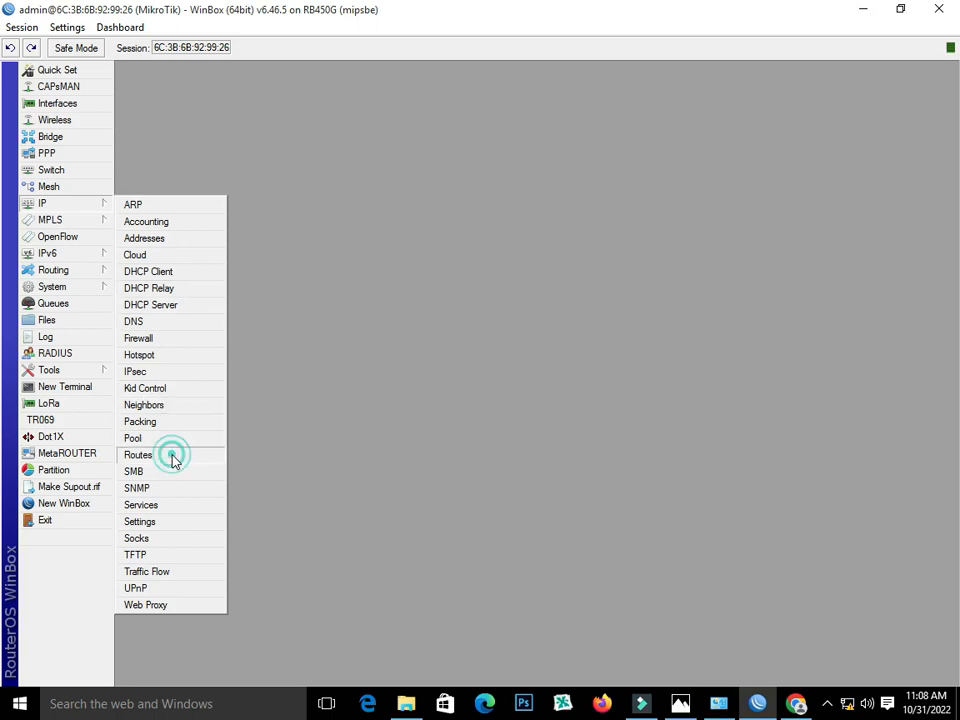
left_click_drag(488, 287, 500, 191)
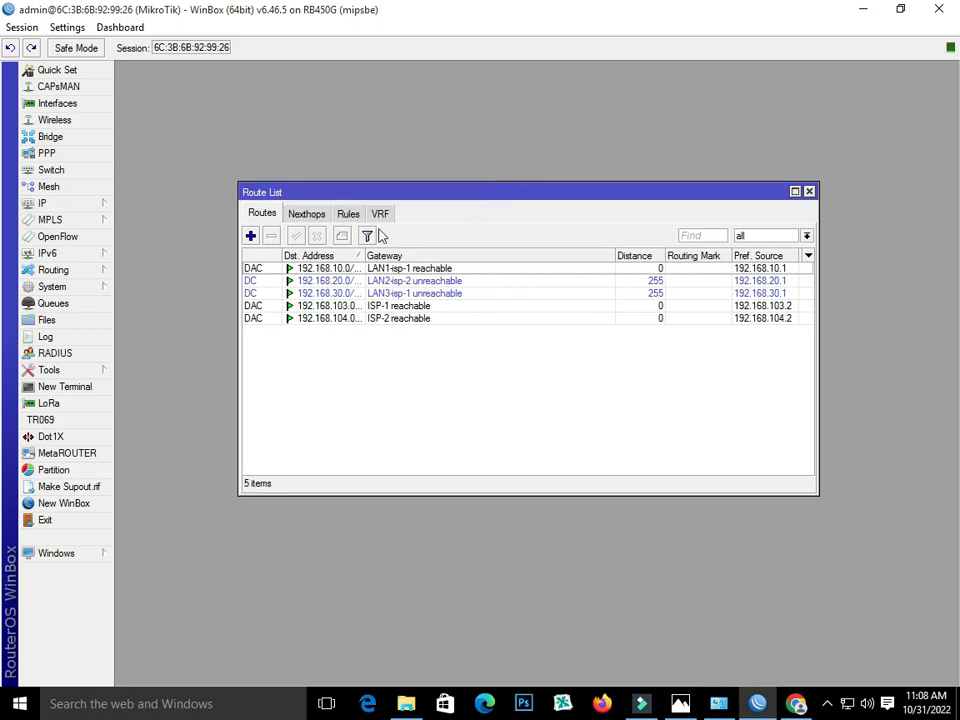
left_click(250, 236)
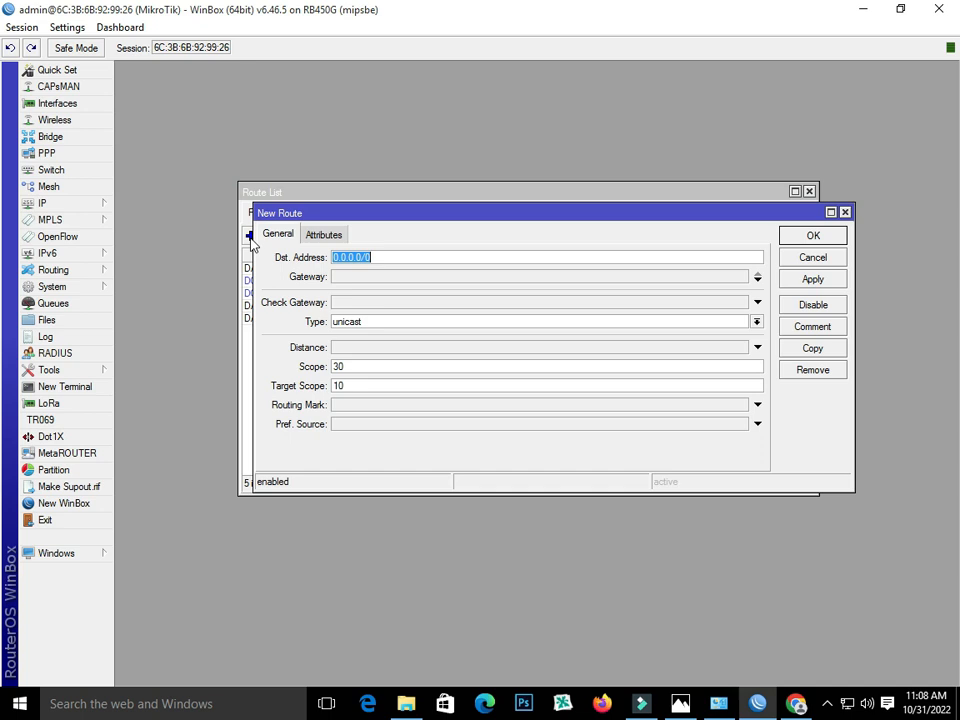
left_click(375, 279)
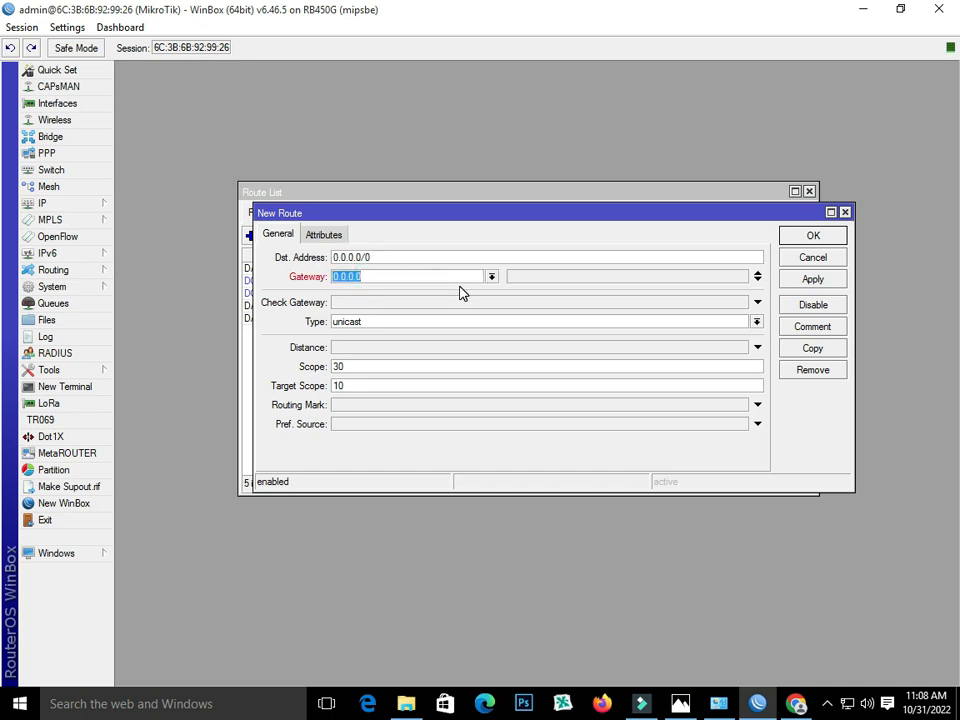
Copy the ISP-1 address 192.168.103.2 without its prefix from the IP address list, and close the list.
left_click(70, 203)
left_click(150, 239)
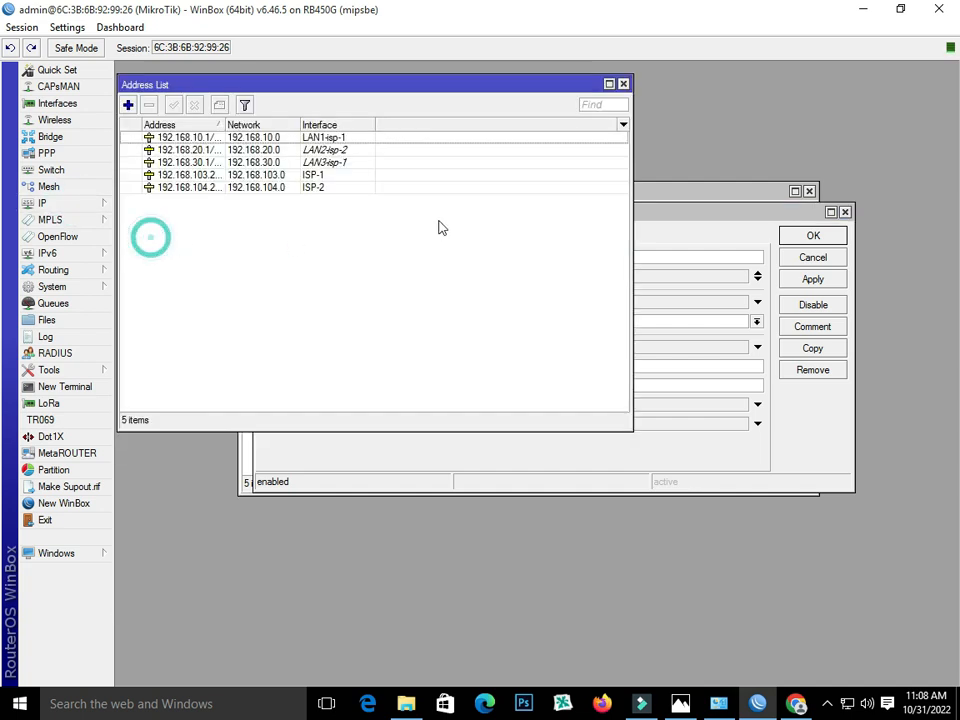
double_click(258, 175)
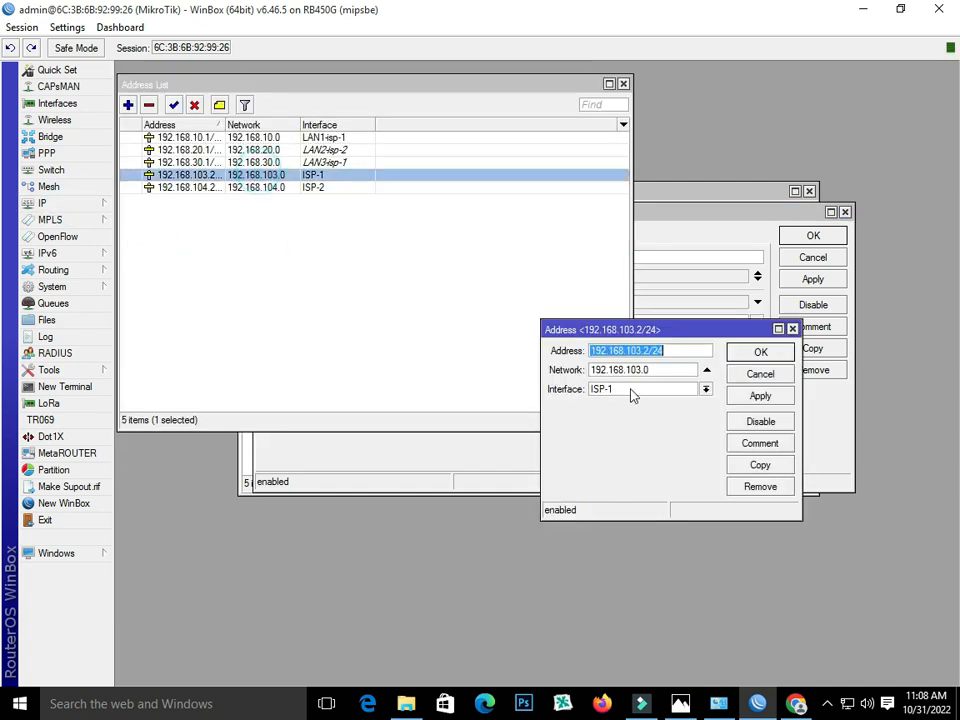
left_click_drag(666, 369, 600, 371)
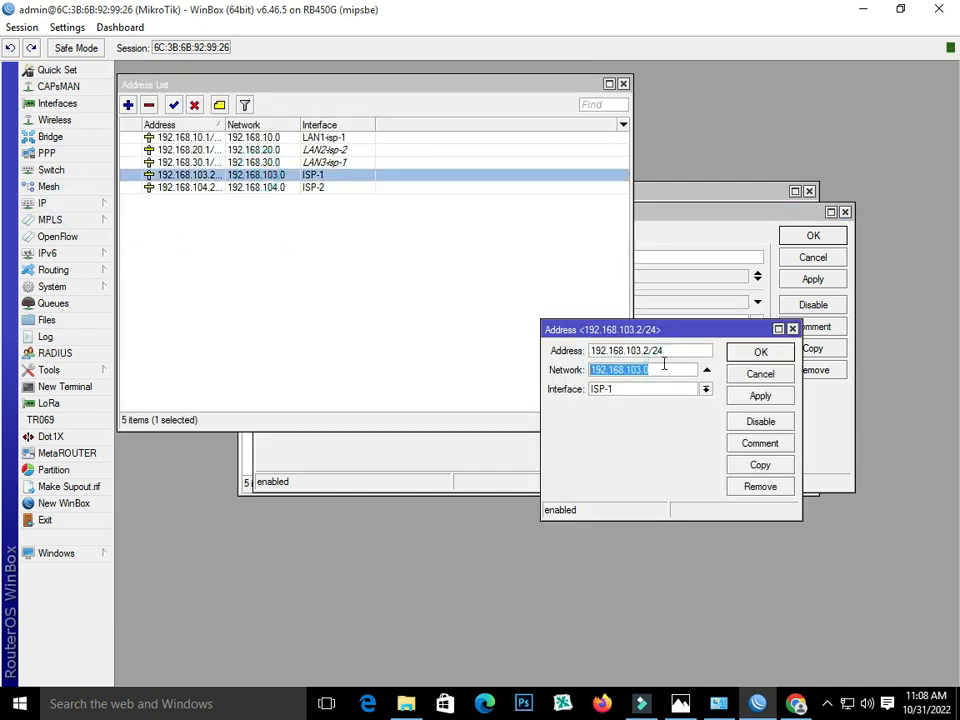
left_click_drag(651, 350, 592, 351)
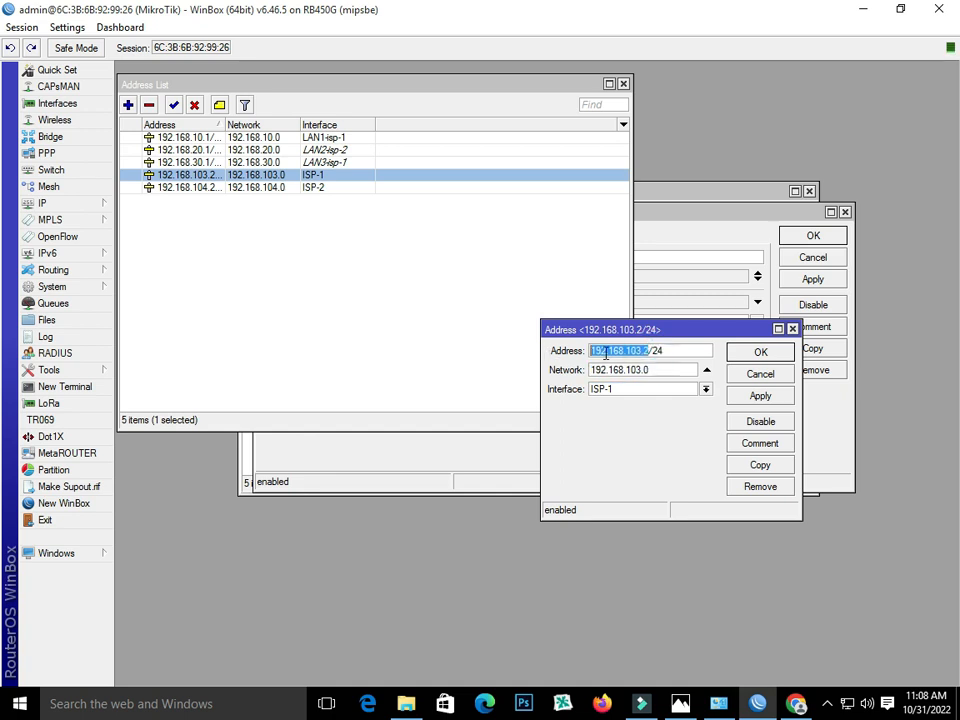
right_click(604, 354)
left_click(640, 383)
left_click(761, 352)
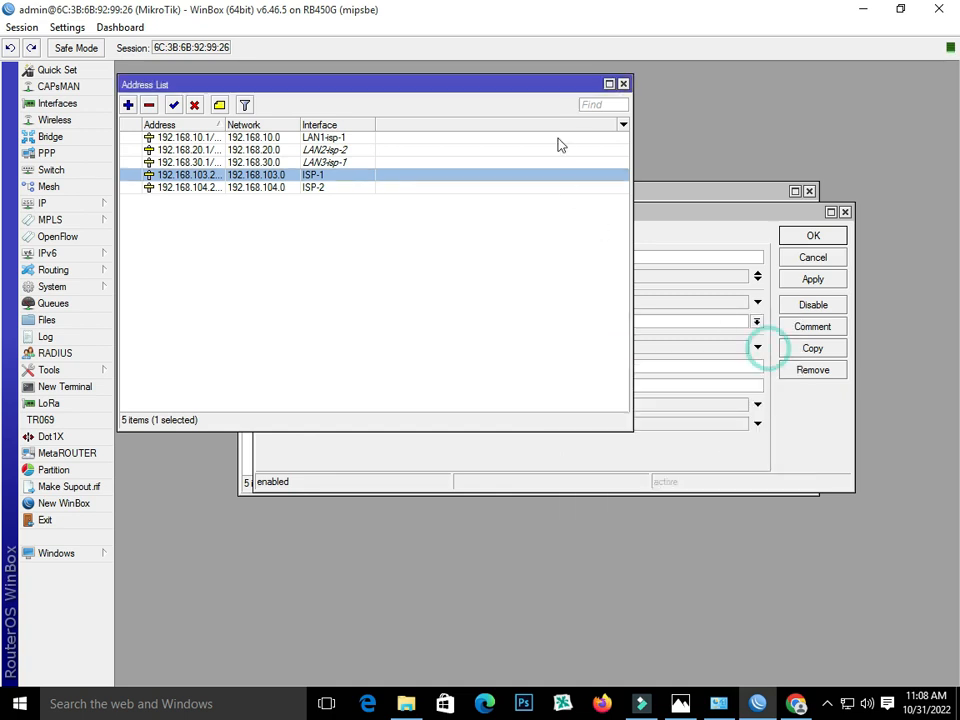
left_click(623, 83)
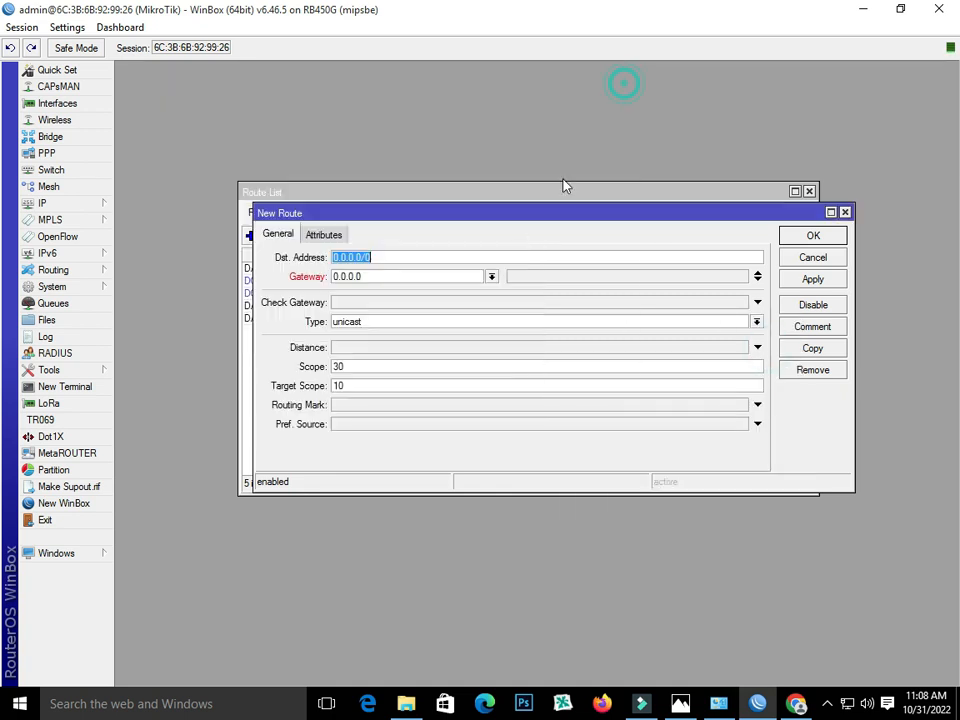
Set the new route's gateway to 192.168.103.1, adapting the copied ISP-1 address, and leave gateway checking unset.
left_click(421, 303)
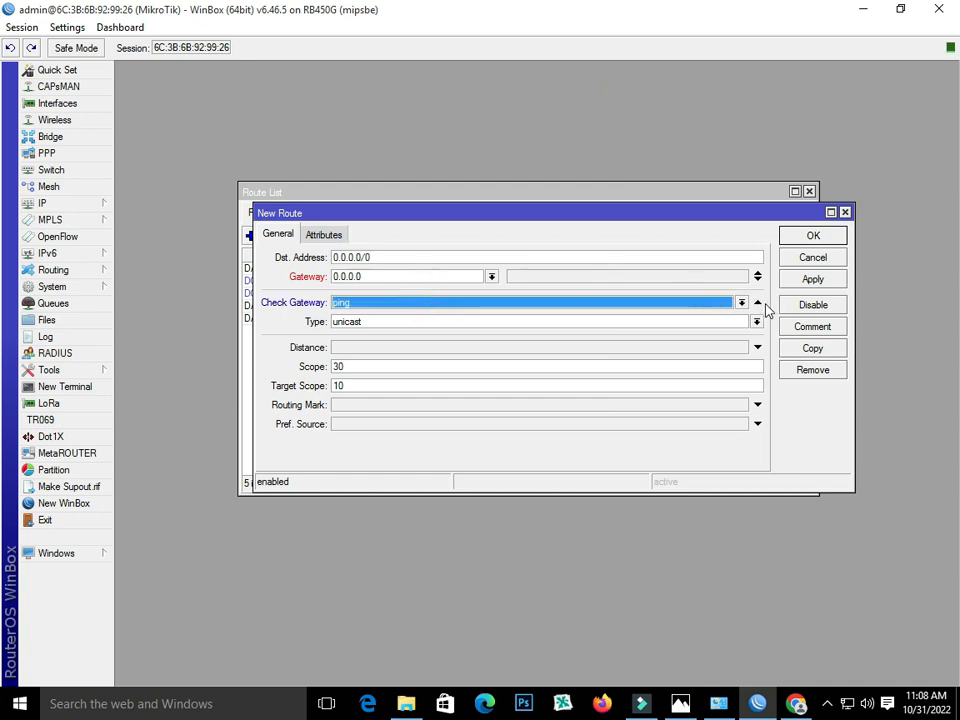
left_click(757, 302)
double_click(388, 276)
right_click(347, 281)
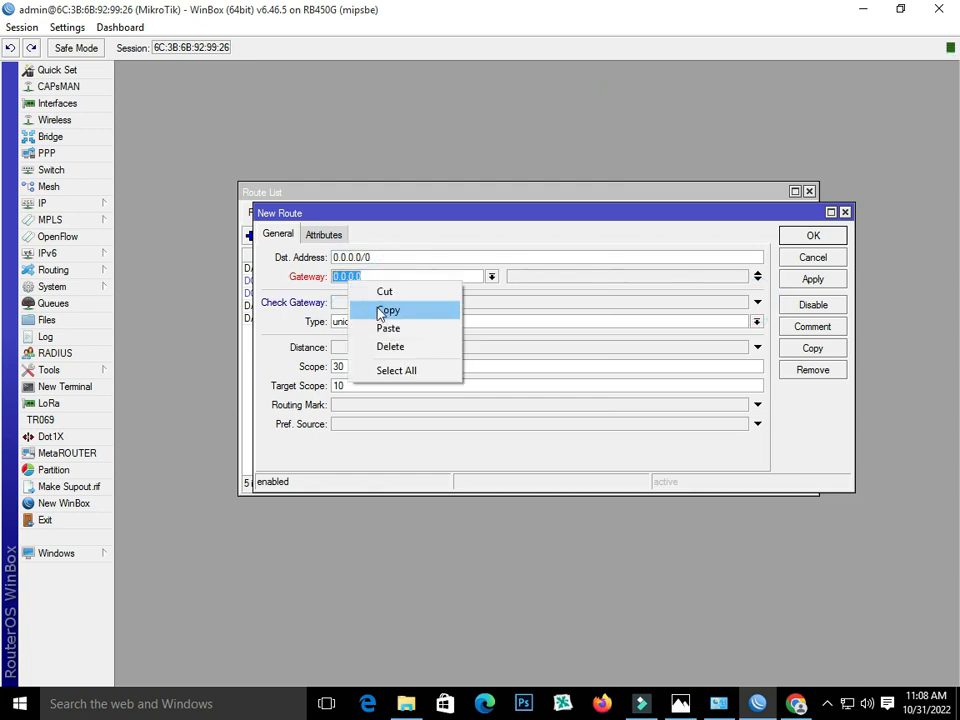
left_click(388, 328)
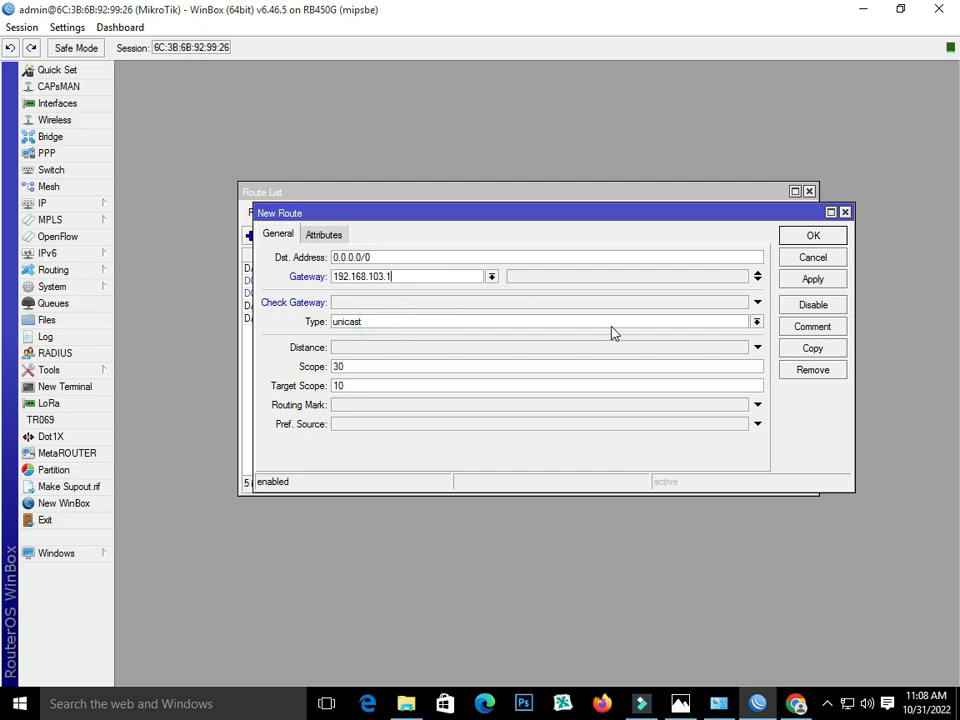
Assign the routing mark "ISP-1 to LAN1" to the 192.168.103.1 route, and save it.
left_click(502, 408)
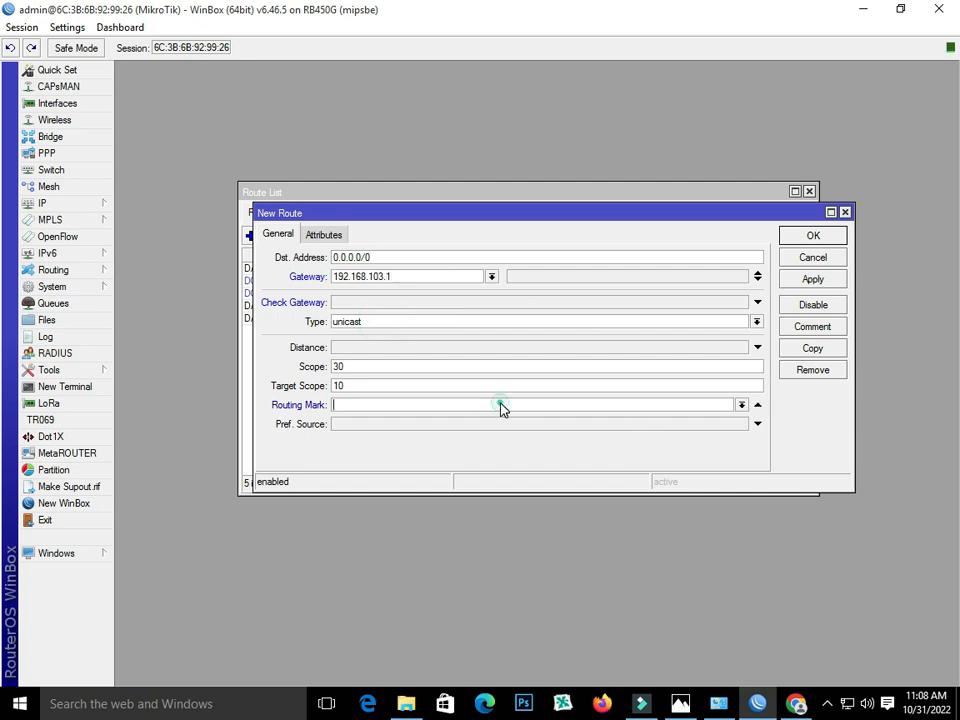
left_click(741, 405)
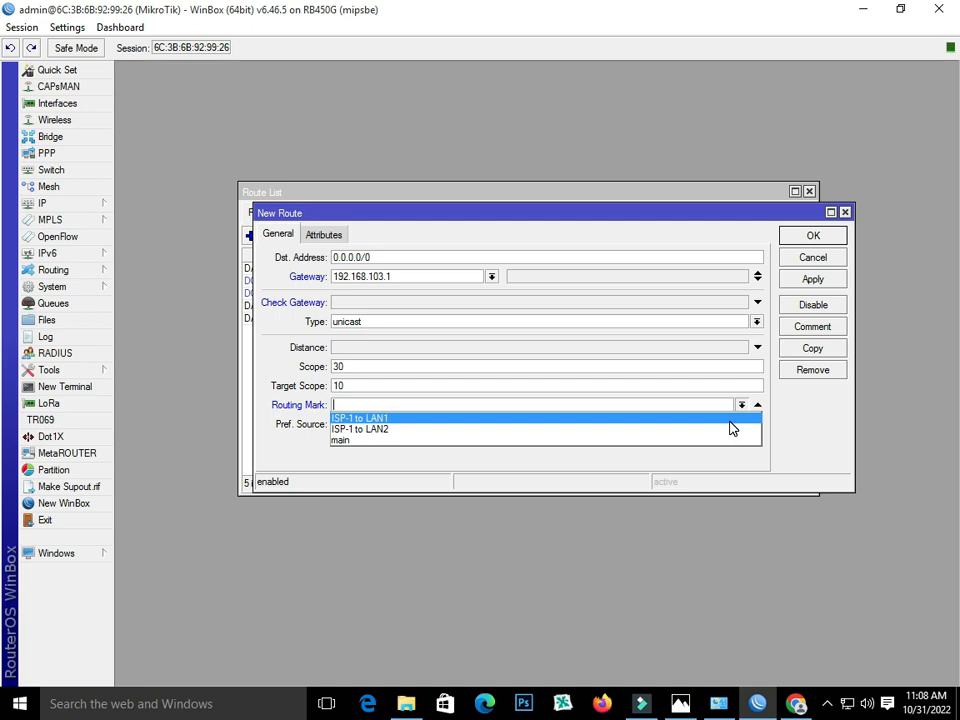
left_click(729, 421)
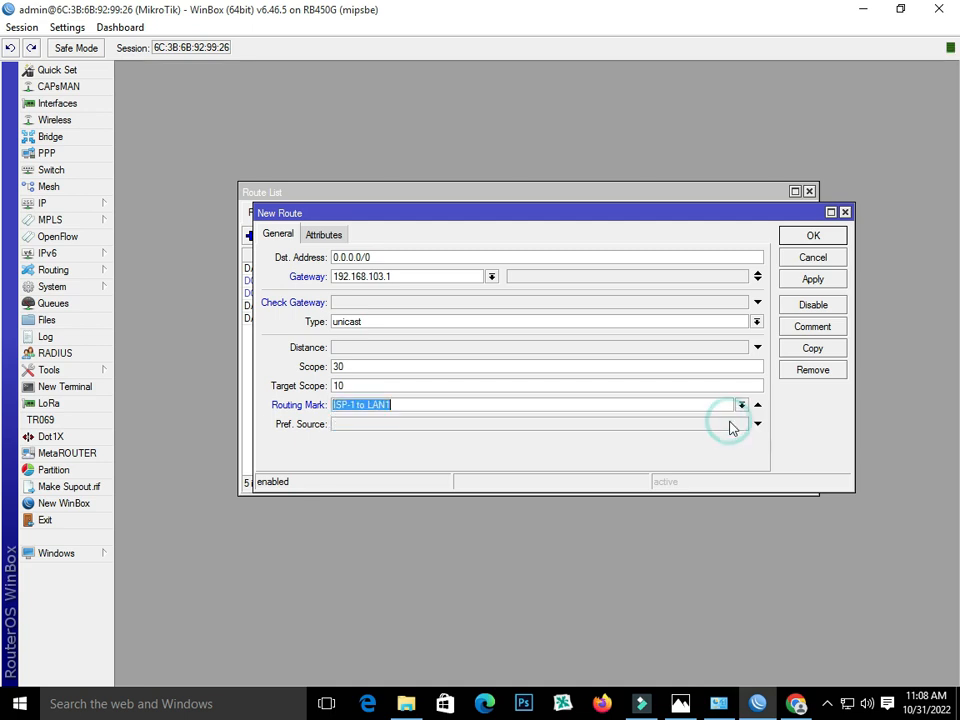
left_click(815, 278)
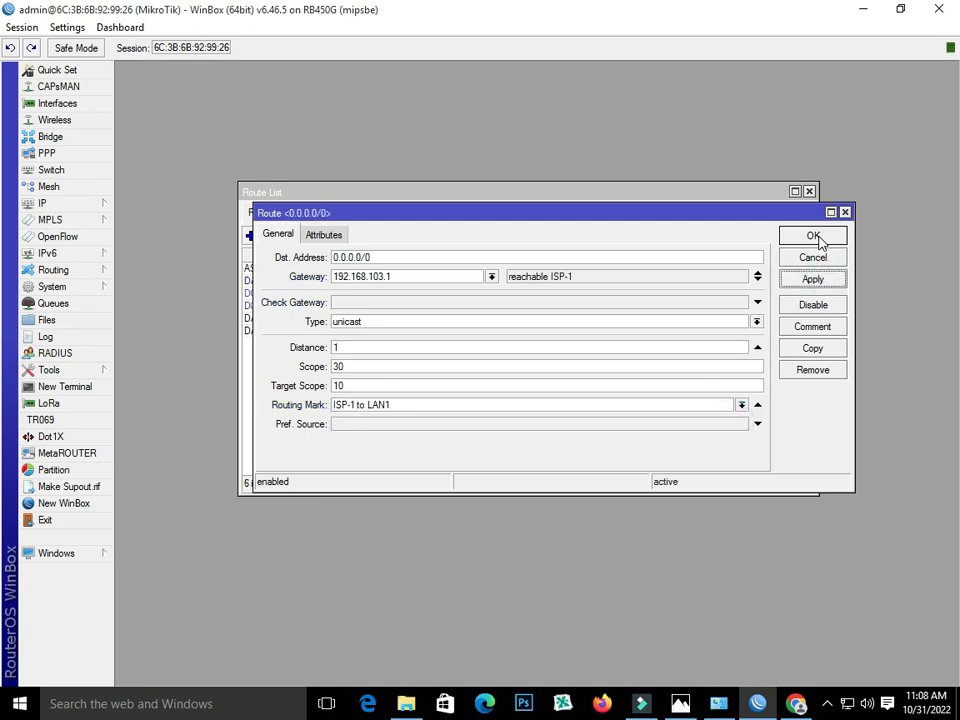
left_click(810, 236)
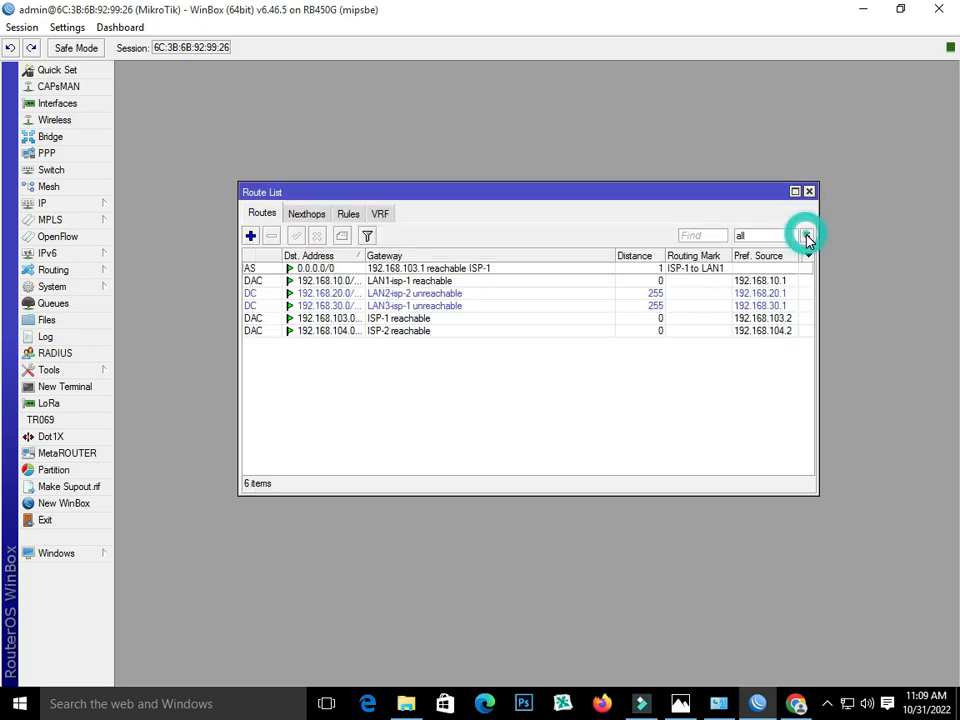
Start a second route to 0.0.0.0/0 and copy the ISP-2 address 192.168.104.2 from the address list for its gateway.
left_click(252, 237)
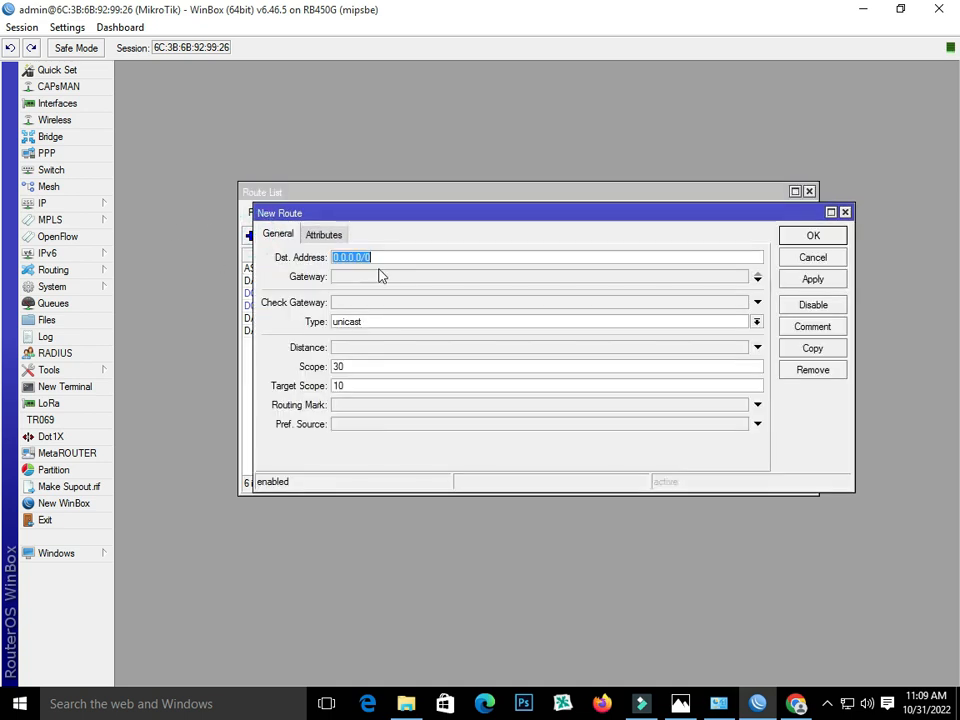
left_click(354, 280)
left_click(64, 203)
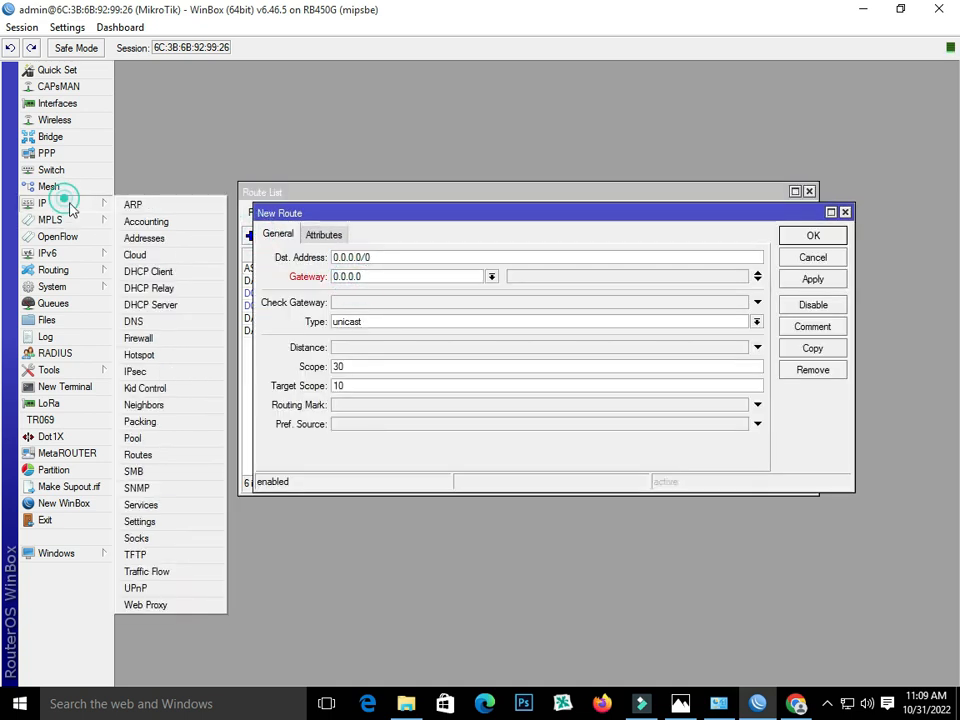
left_click(130, 238)
double_click(290, 188)
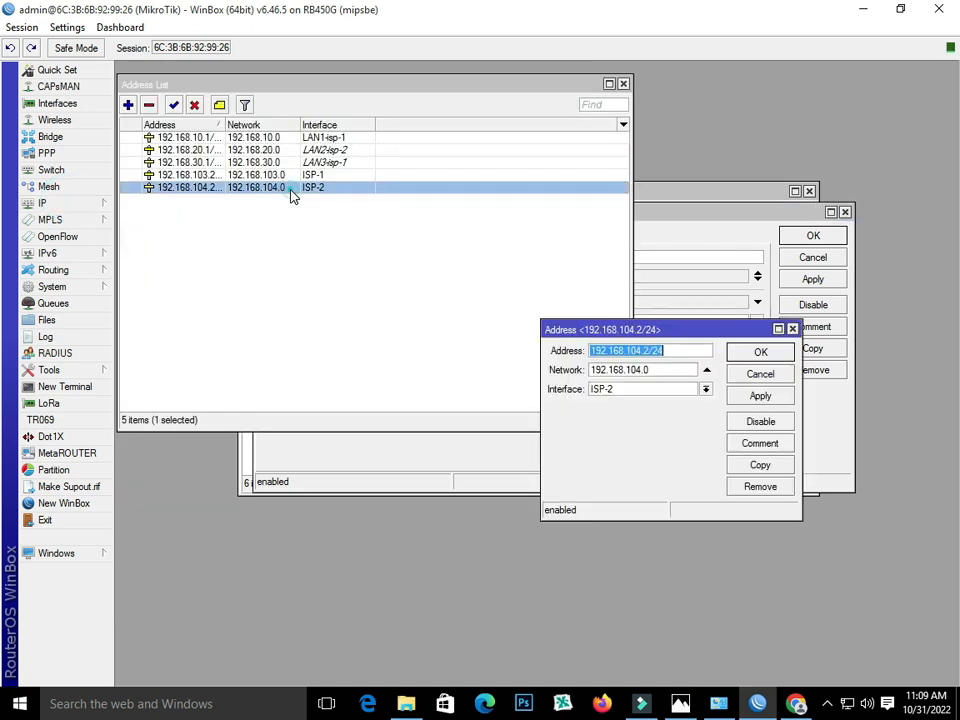
left_click_drag(649, 351, 590, 351)
right_click(610, 351)
left_click(634, 379)
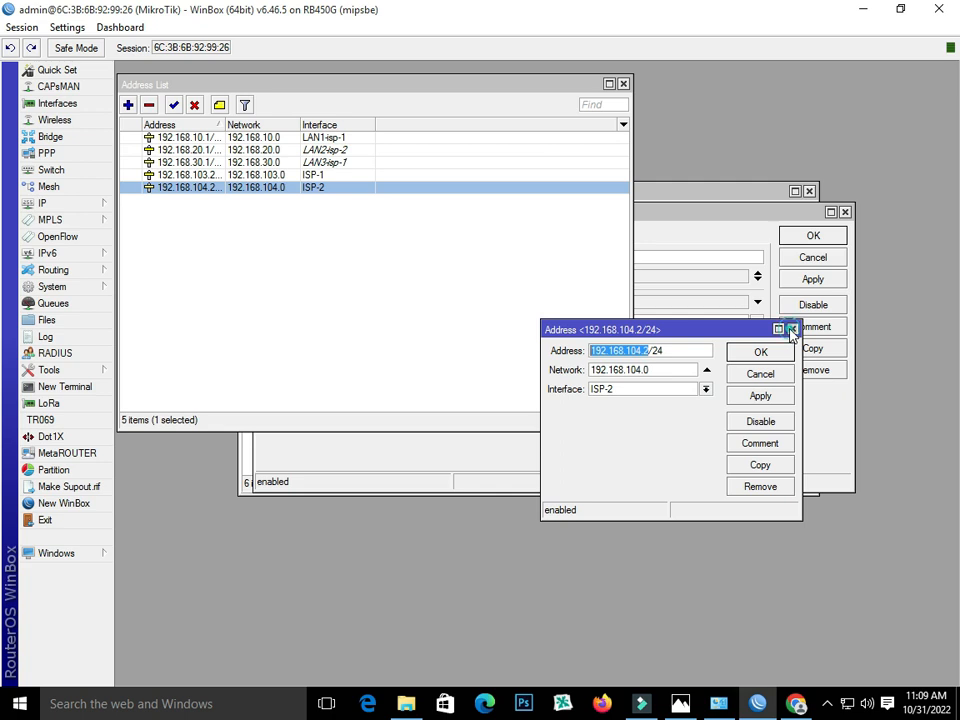
left_click(792, 329)
left_click(730, 226)
Set the second route's gateway to 192.168.104.1 and show the available routing marks.
left_click(386, 273)
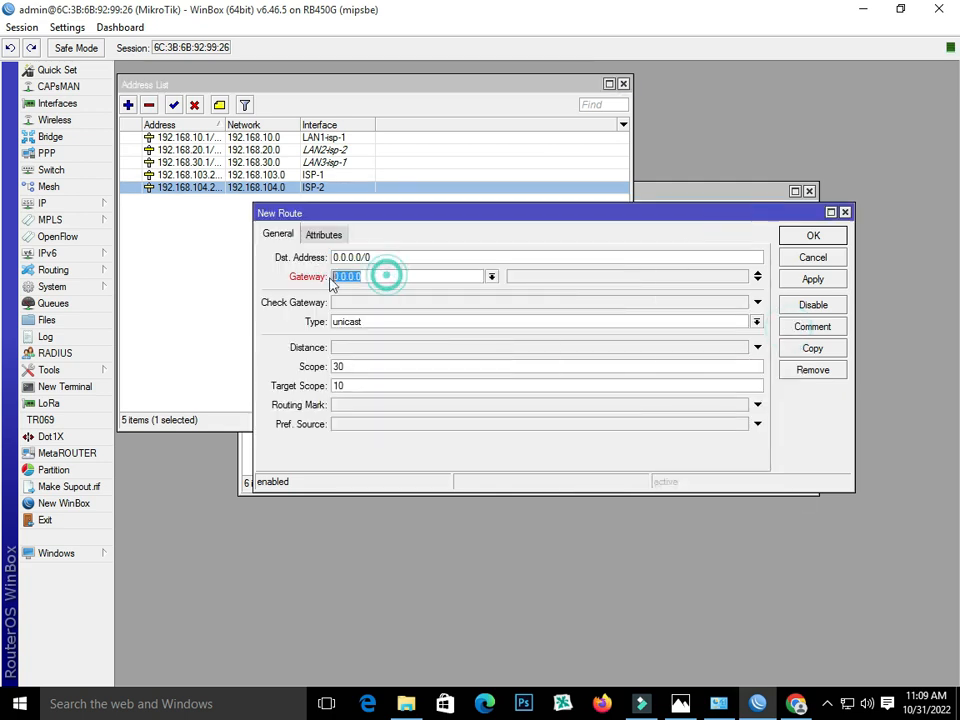
right_click(353, 278)
left_click(377, 326)
type("192.168.104.1")
left_click(403, 405)
left_click(742, 405)
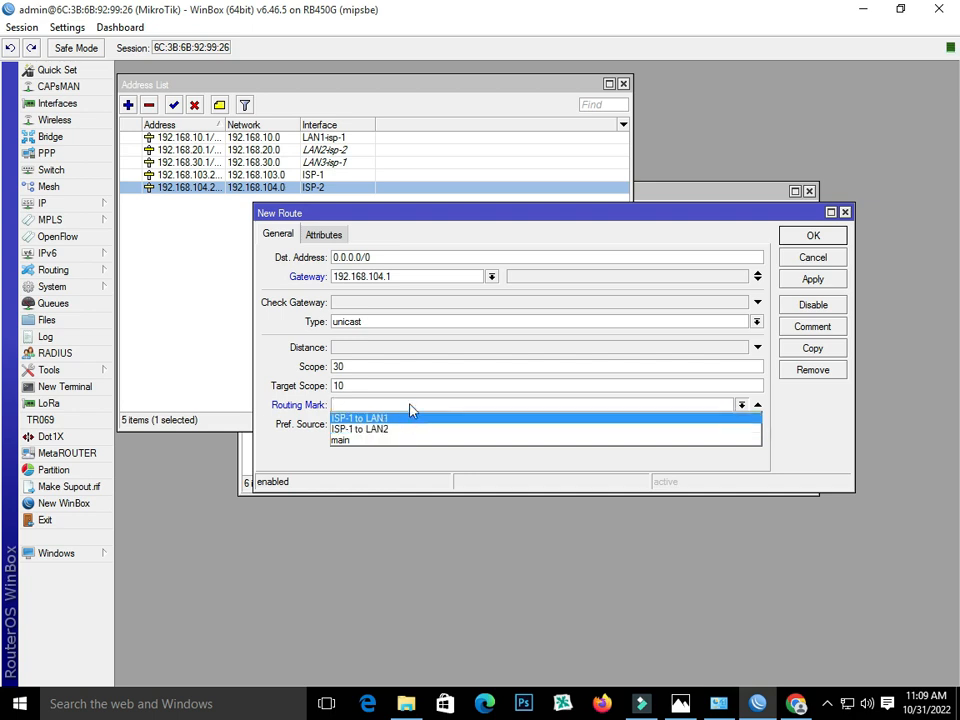
Check the new routing mark in the 192.168.10.0/24 mangle rule, and close the rule.
left_click(77, 208)
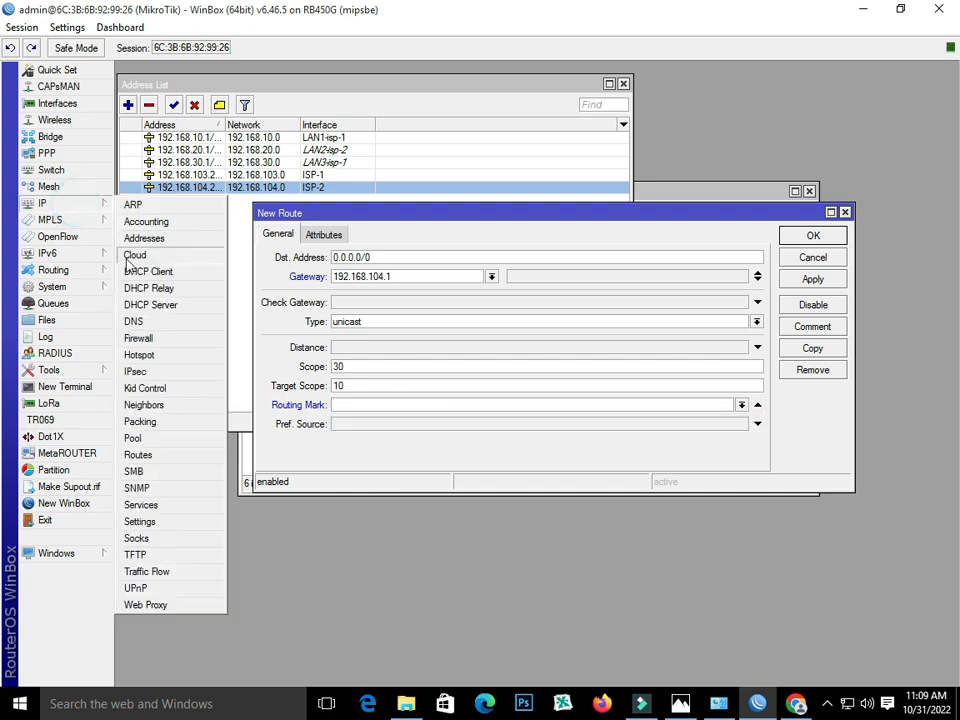
left_click(165, 345)
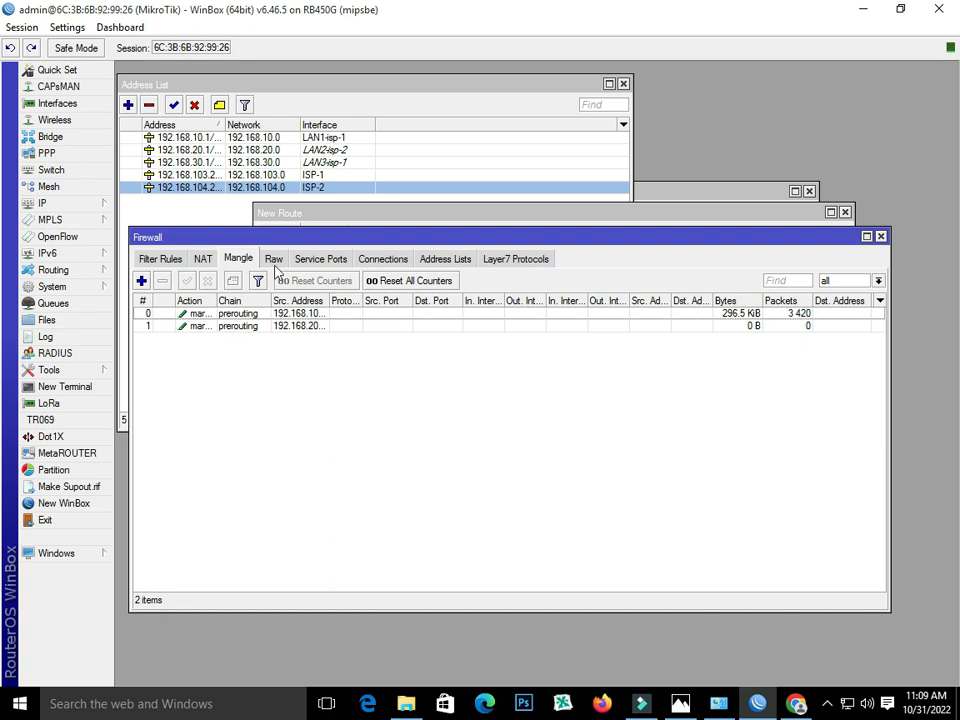
double_click(262, 314)
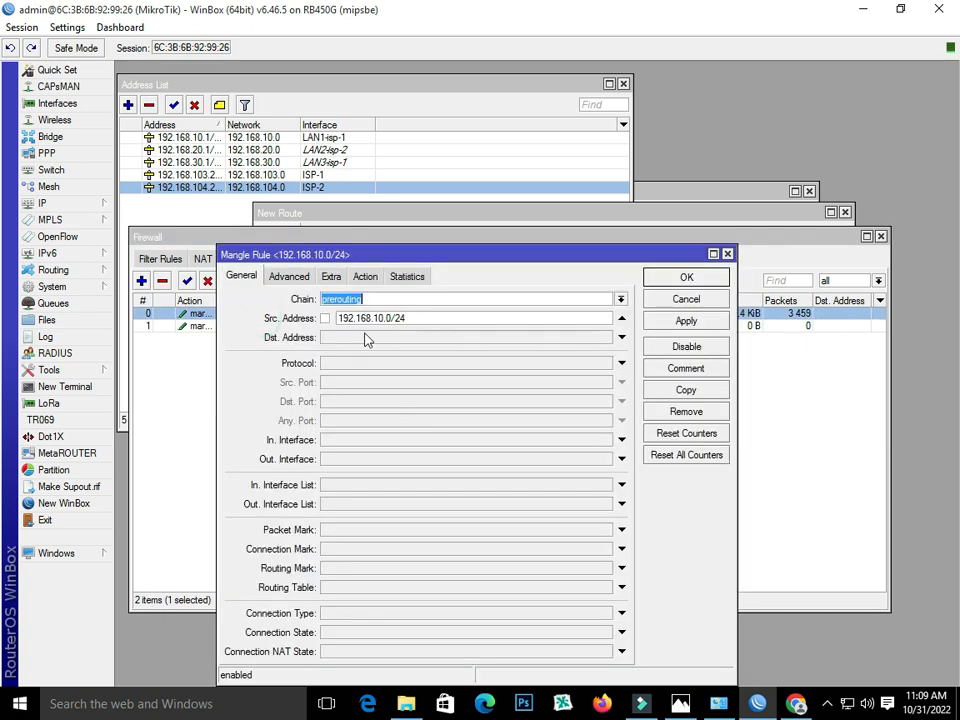
left_click(365, 276)
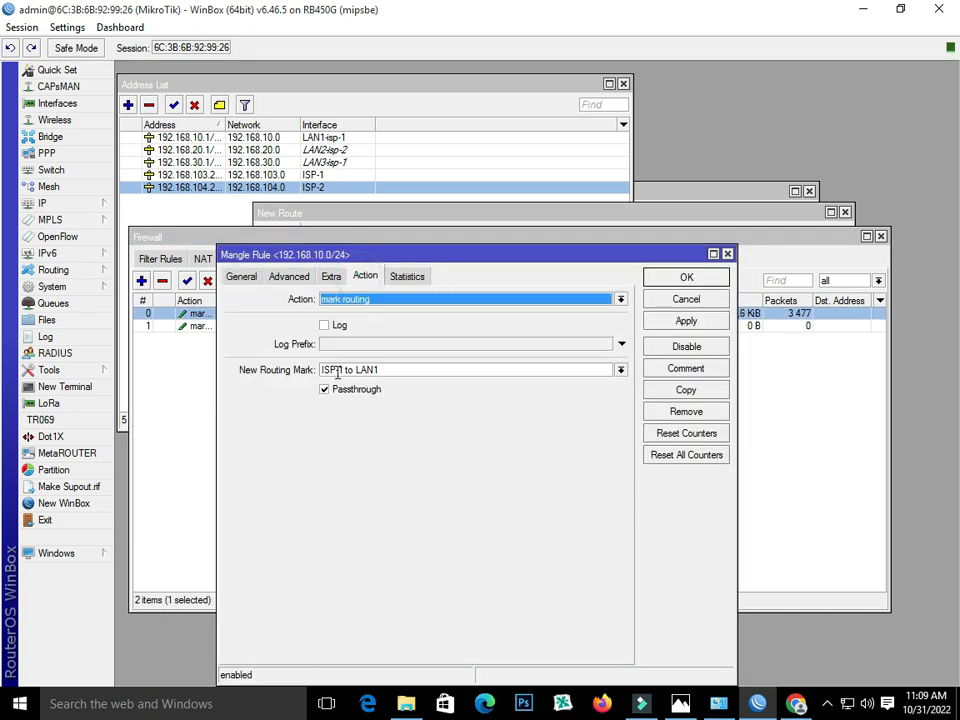
left_click(672, 276)
Set the new routing mark of the 192.168.20.0/24 mangle rule to "ISP-2 to LAN2", save the rule, and close the firewall window.
double_click(244, 326)
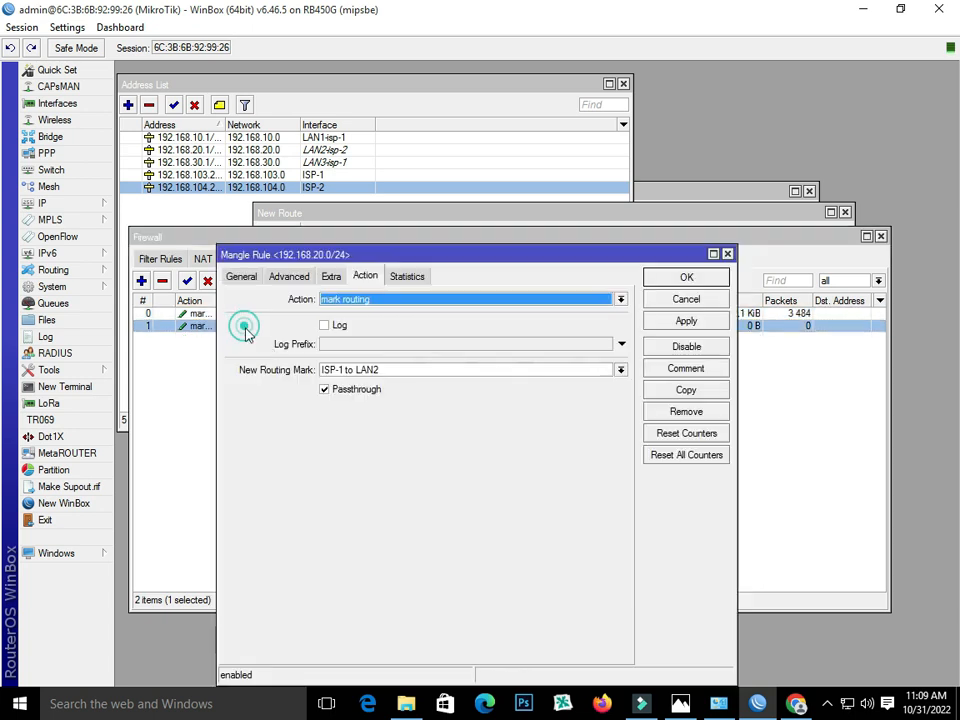
left_click(346, 369)
left_click(341, 370)
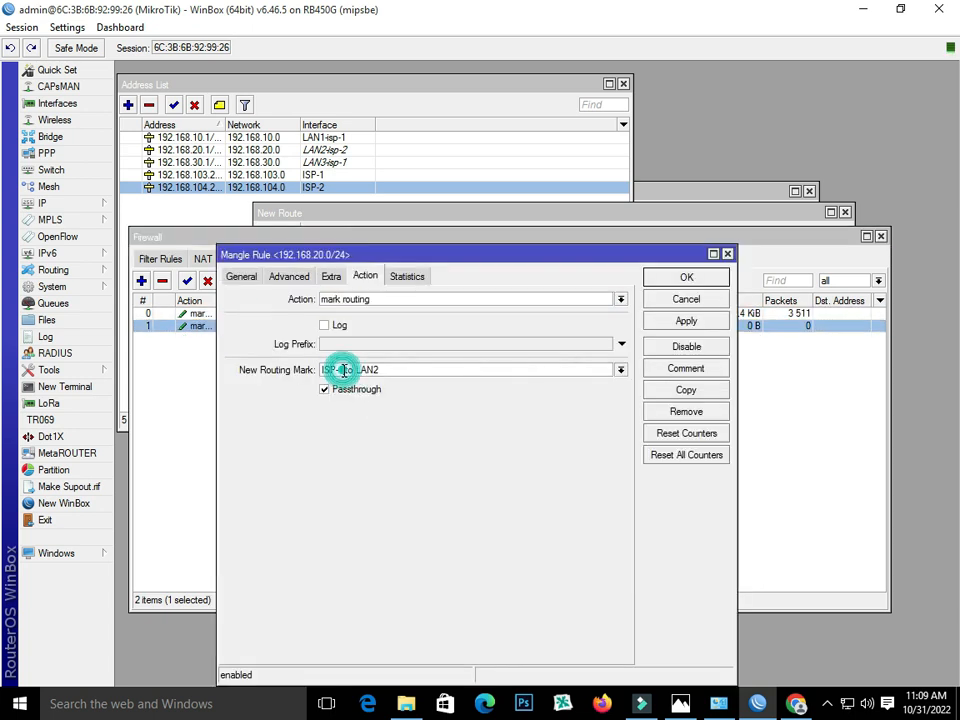
key("BackSpace")
type("2")
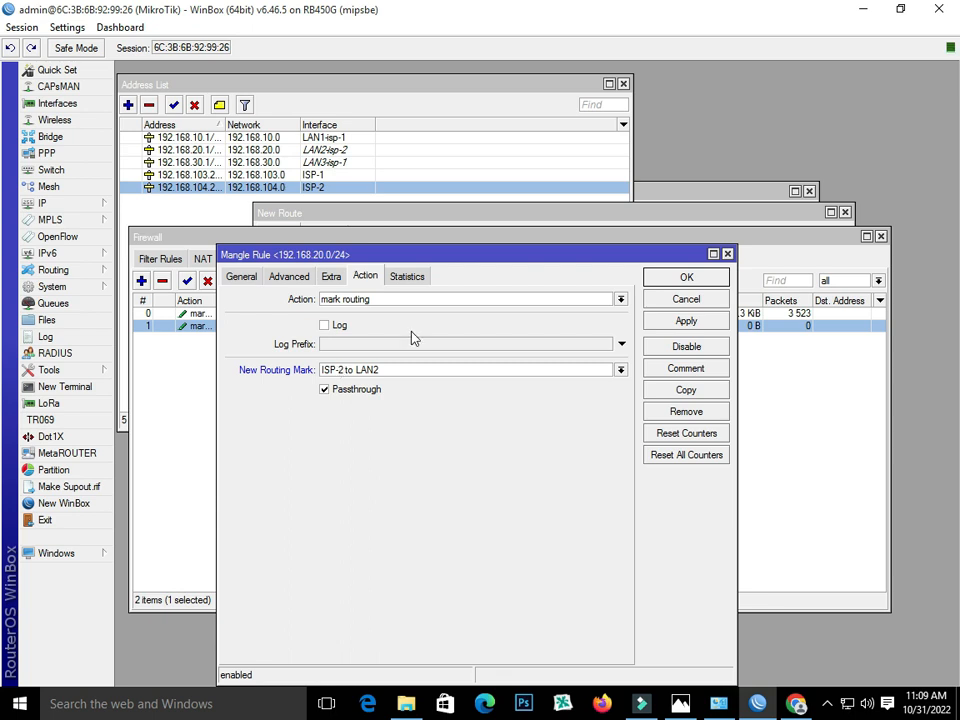
left_click(660, 320)
left_click(668, 283)
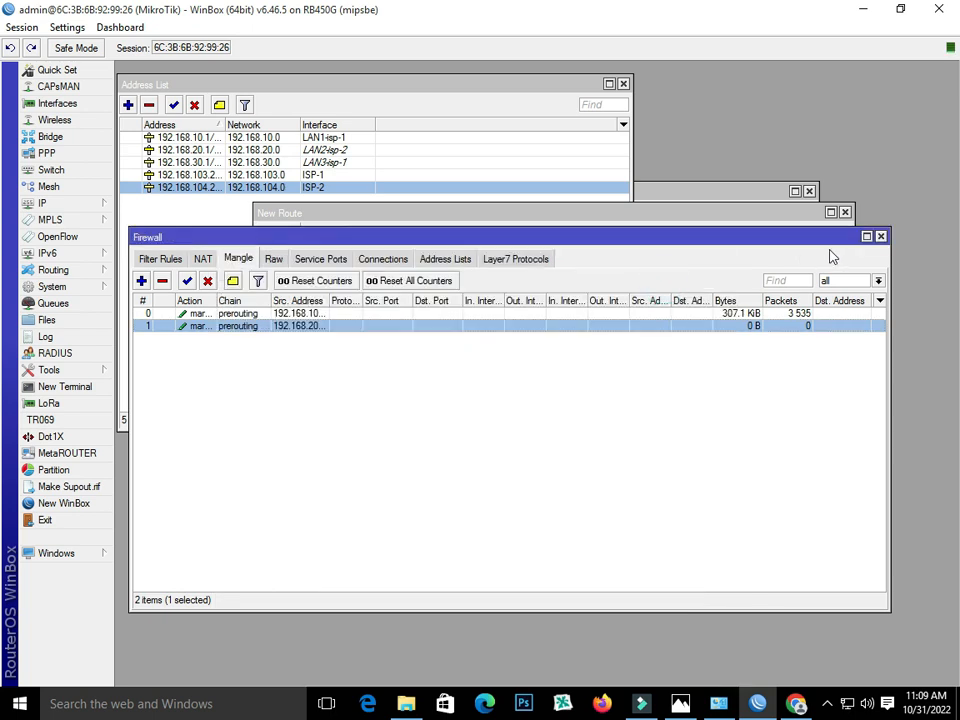
left_click(880, 237)
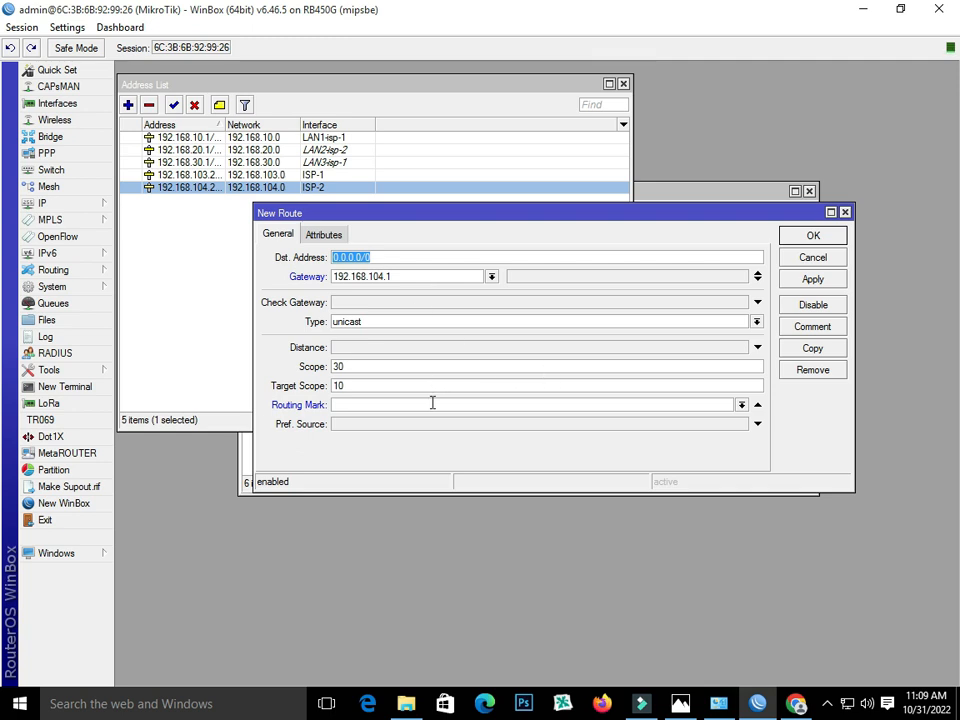
Assign the routing mark "ISP-2 to LAN2" to the 192.168.104.1 route, save it, and close the address list to uncover the route list.
left_click(741, 404)
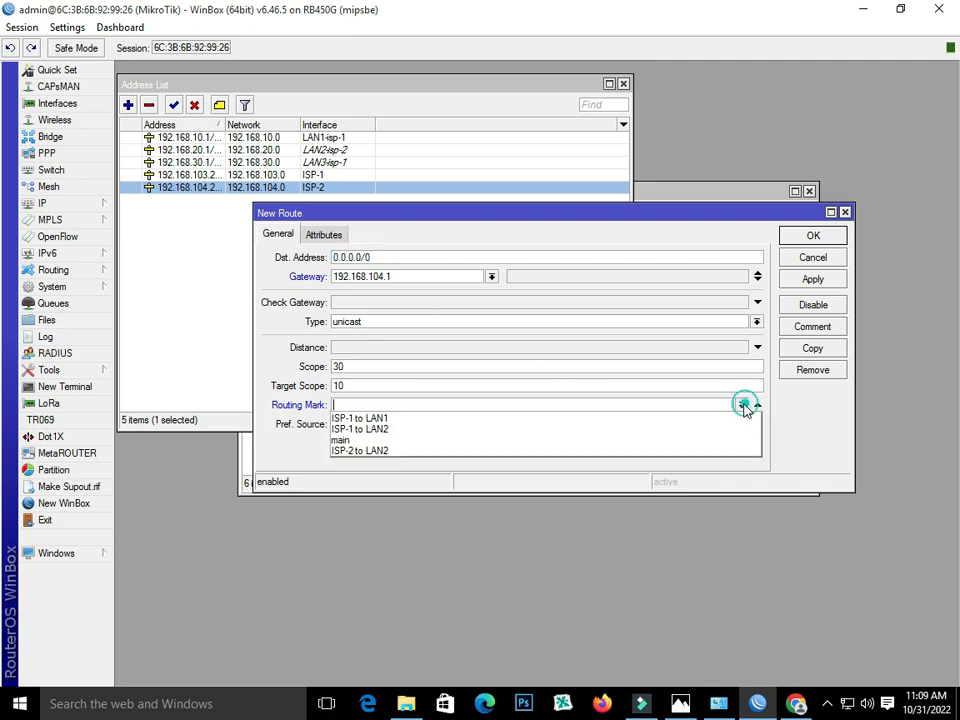
left_click(716, 452)
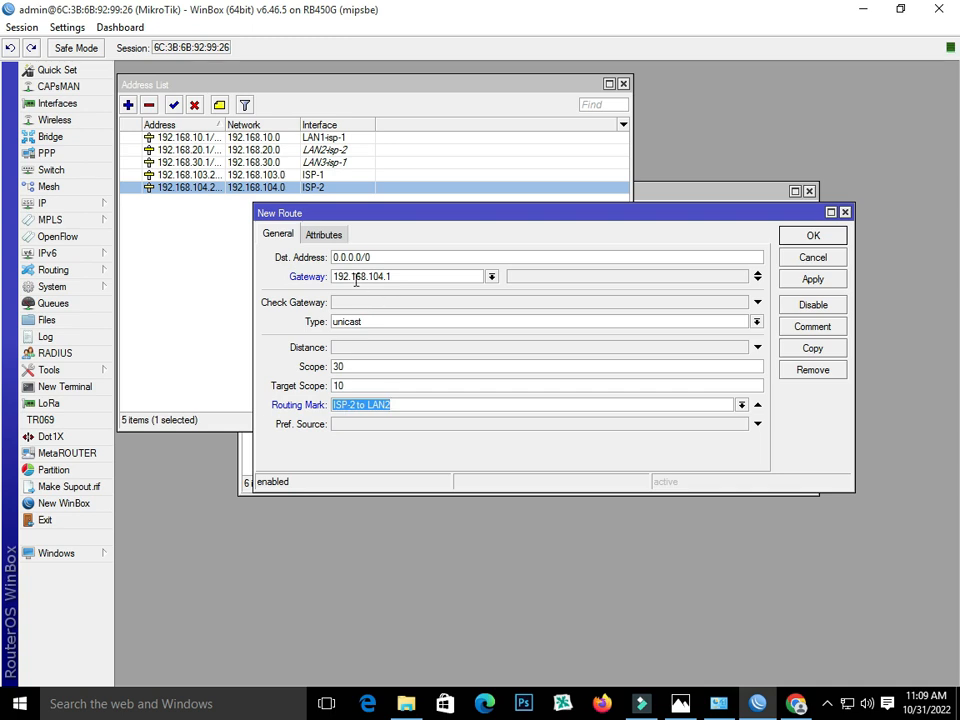
left_click(813, 280)
left_click(813, 236)
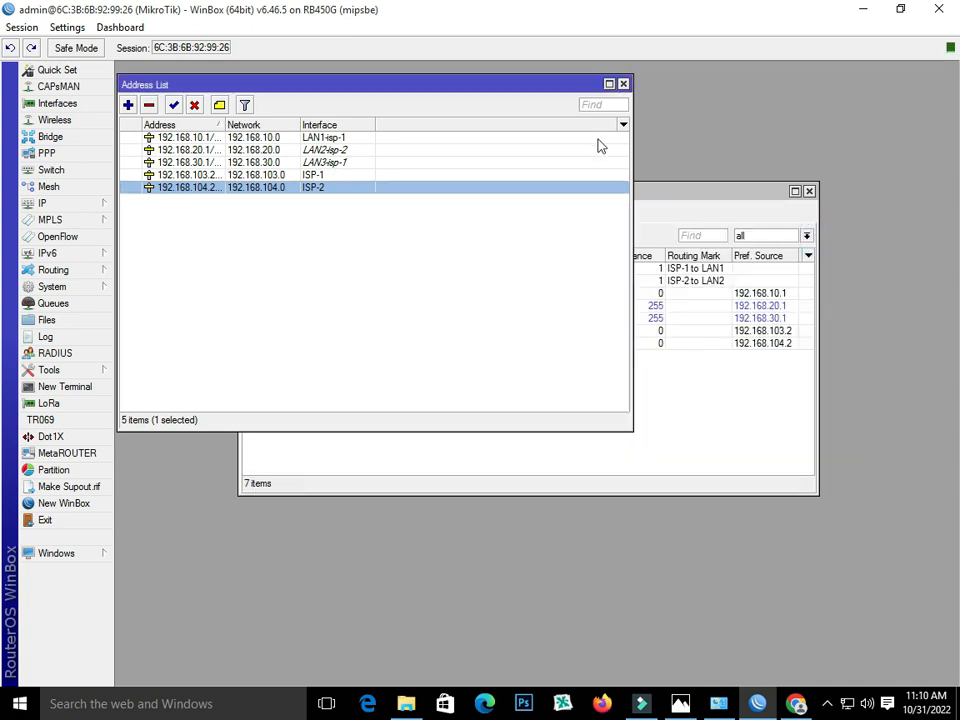
left_click(622, 85)
left_click_drag(544, 194, 474, 210)
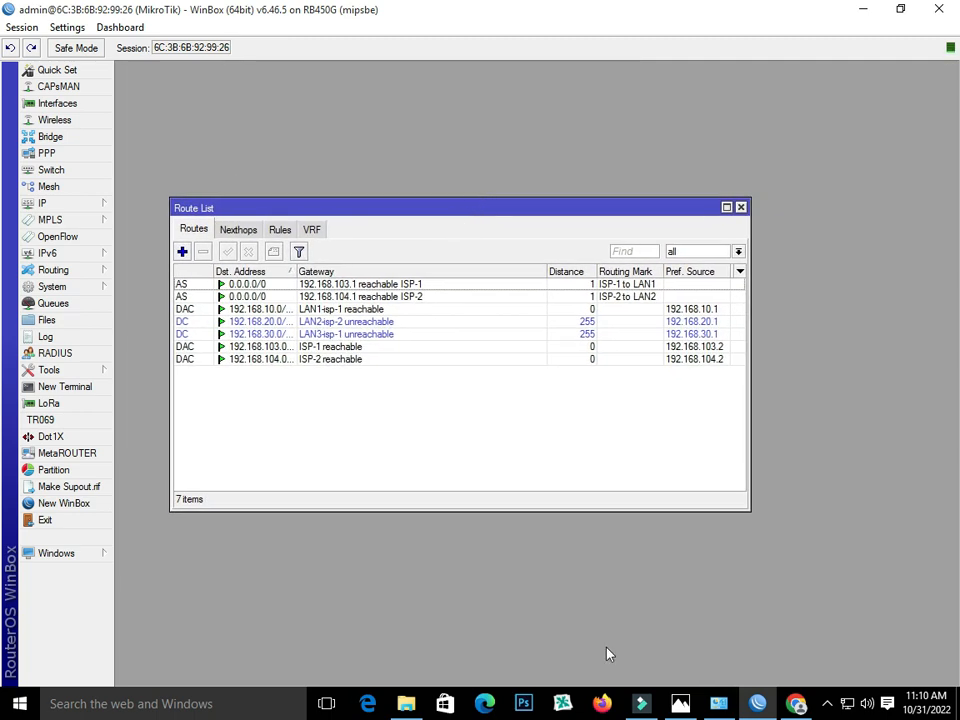
Switch to Chrome and reload google.com to test internet access, and return to WinBox.
left_click(796, 703)
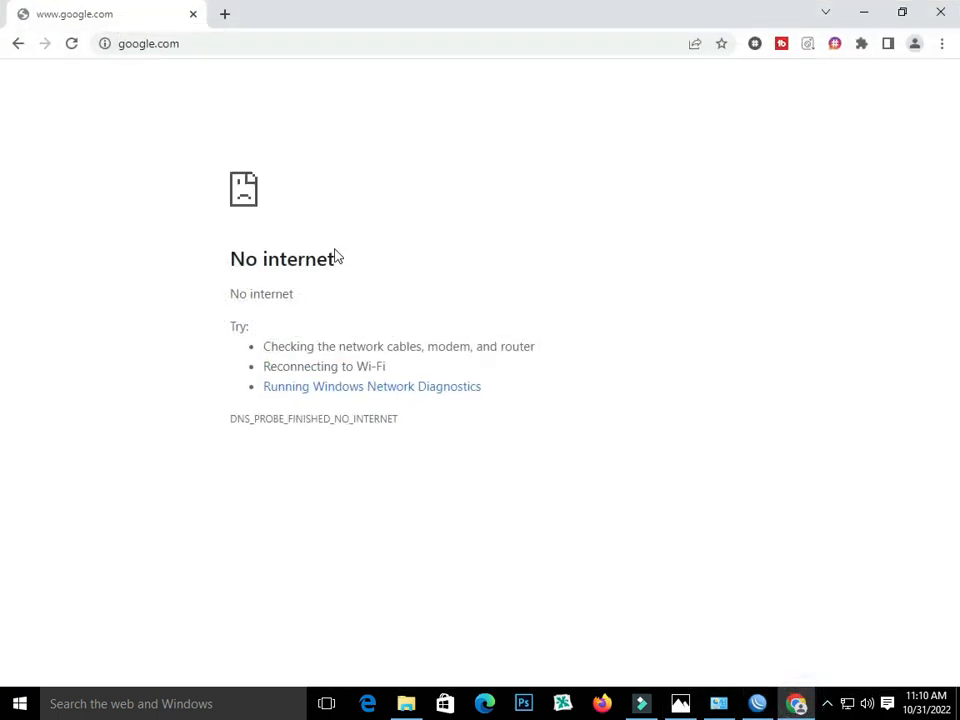
left_click(73, 45)
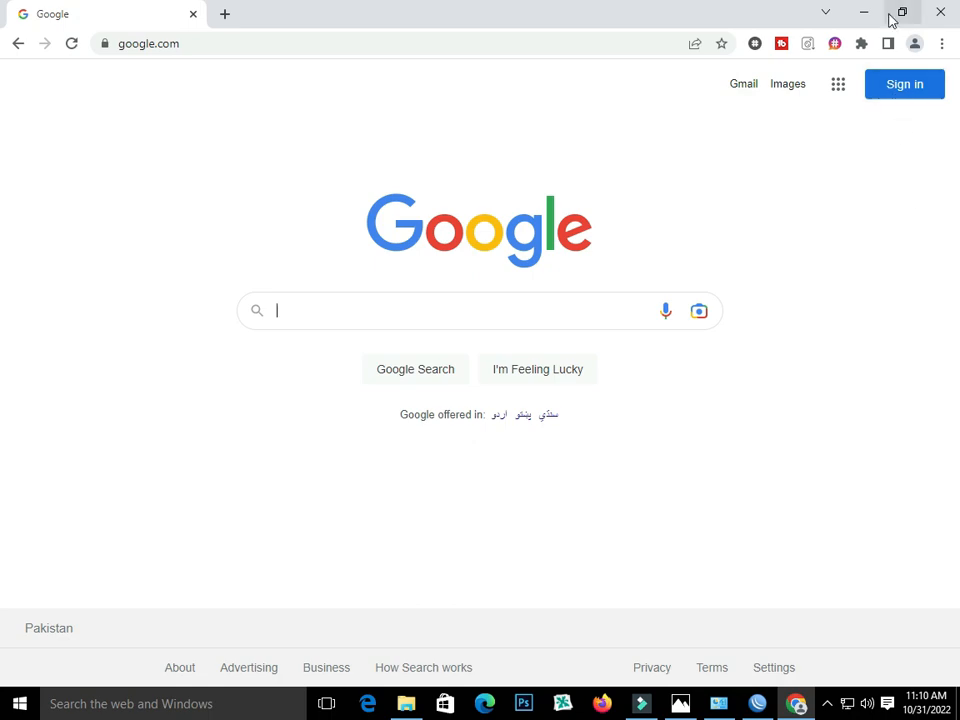
left_click(757, 703)
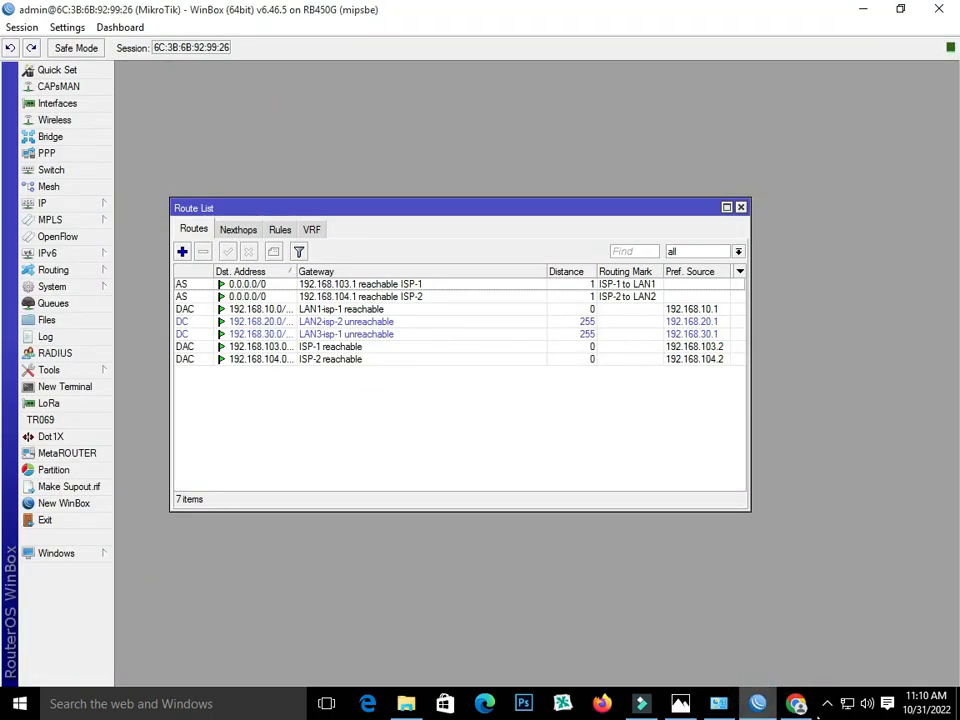
Open the computer's Ethernet connection details from the Network and Sharing Center and check the DHCP server address.
right_click(848, 703)
left_click(851, 687)
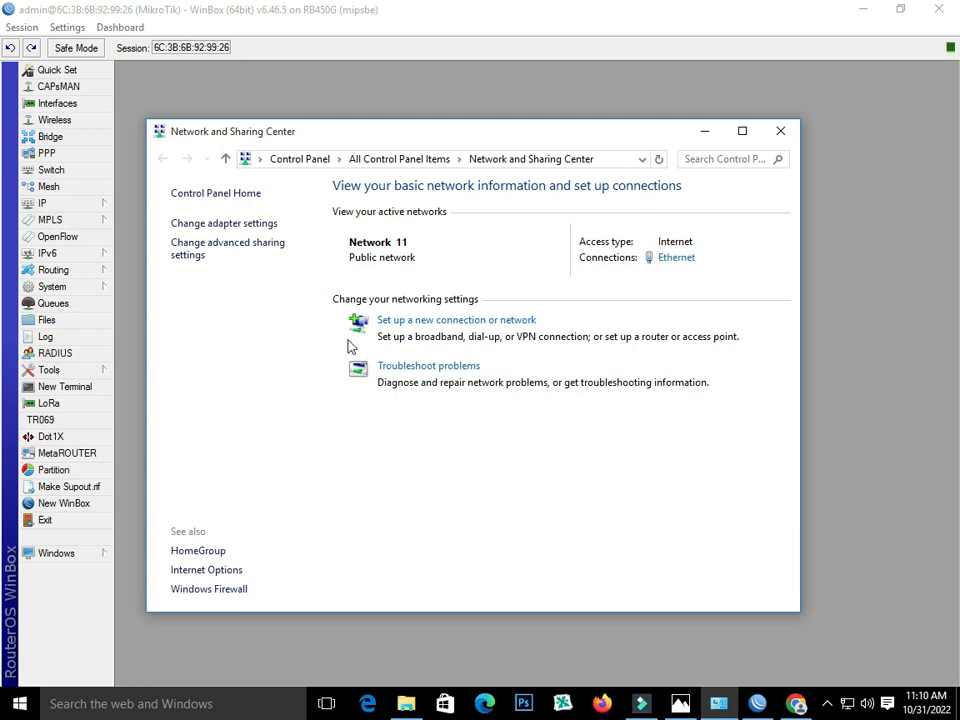
left_click(662, 259)
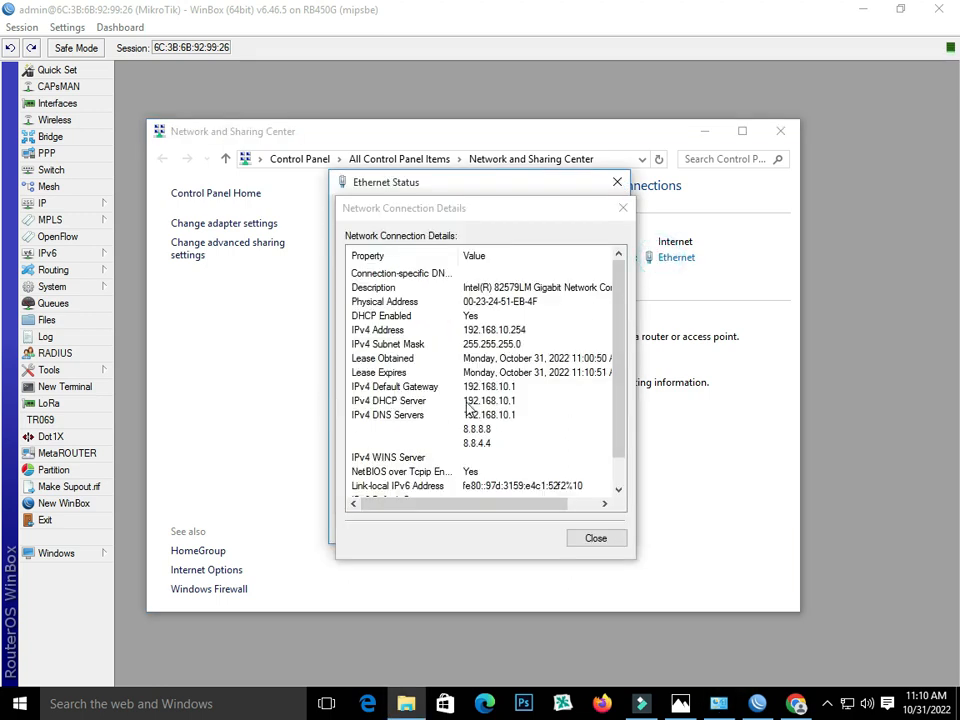
left_click(510, 401)
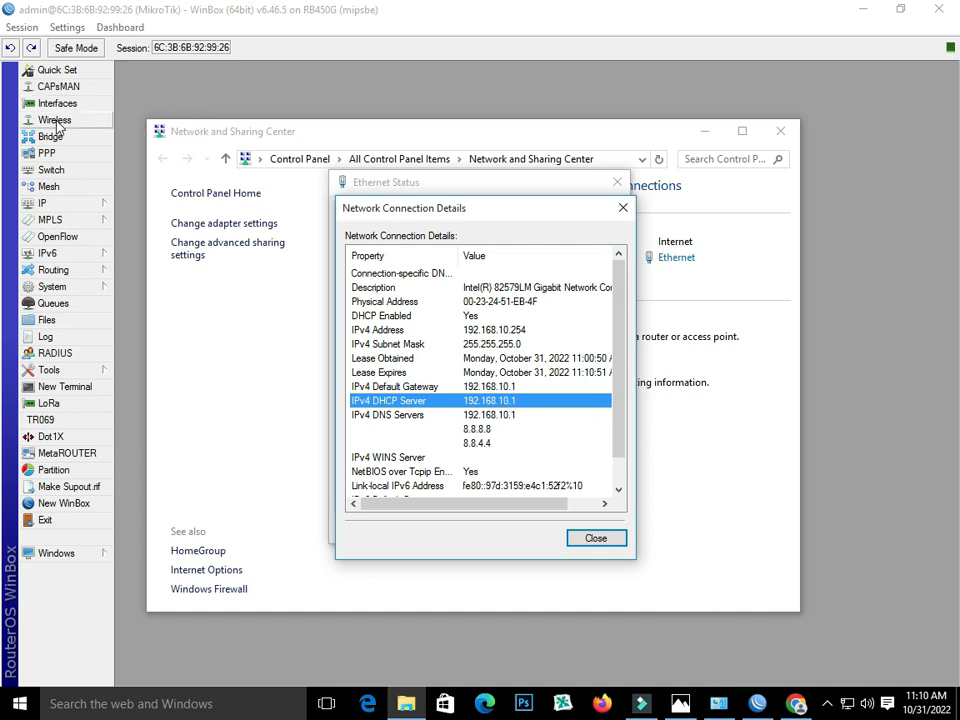
Check the LAN1 entry in the router's address list and compare it with the network diagram in Photos.
left_click(75, 204)
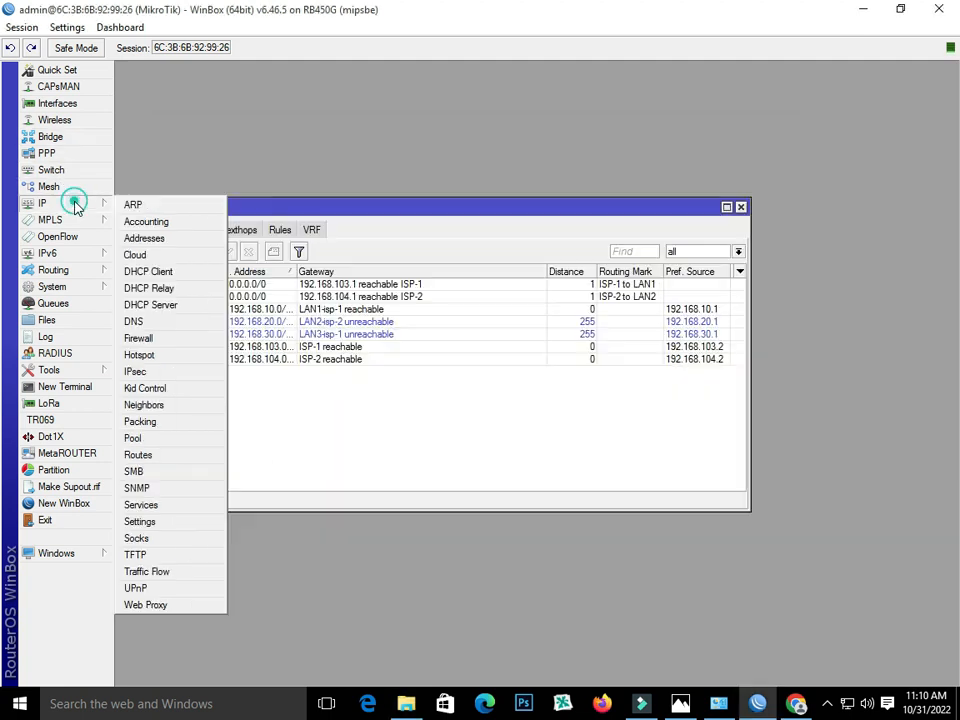
left_click(152, 238)
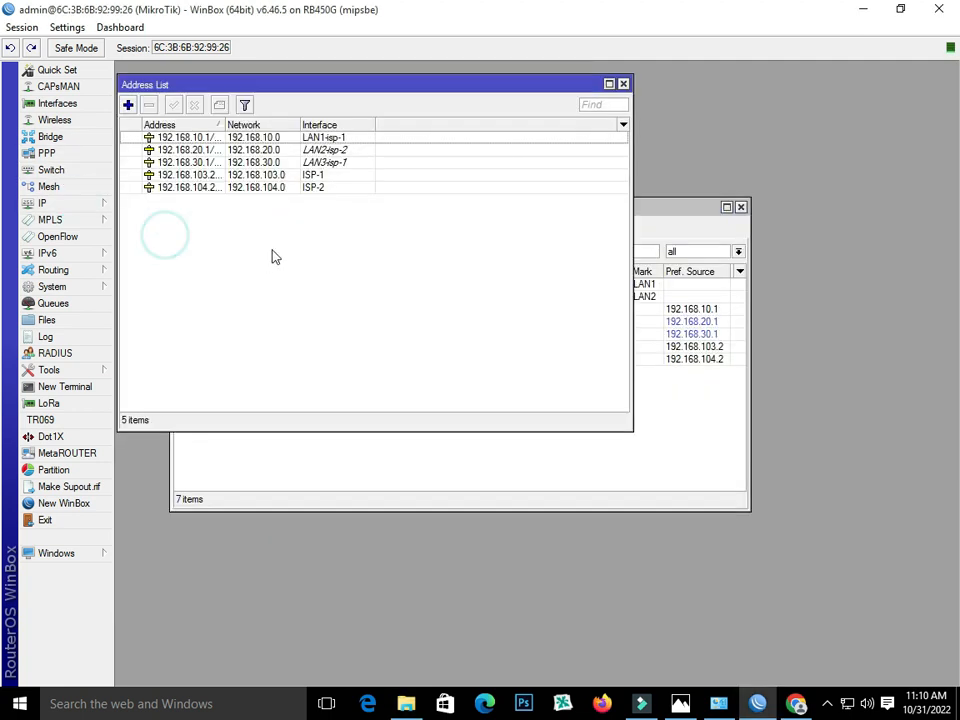
left_click(178, 139)
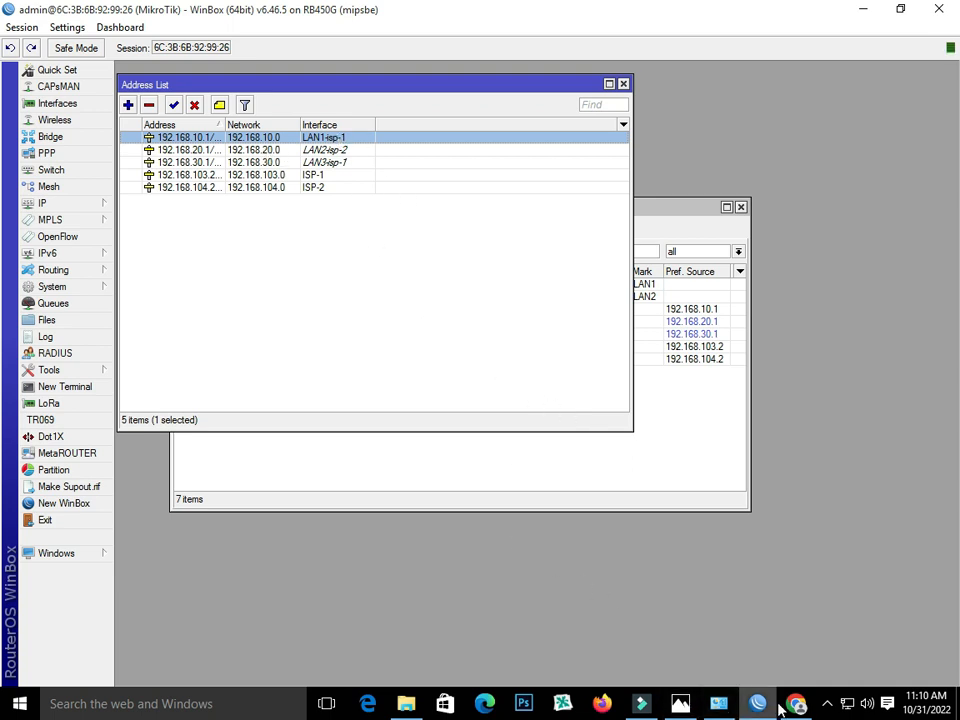
left_click(682, 705)
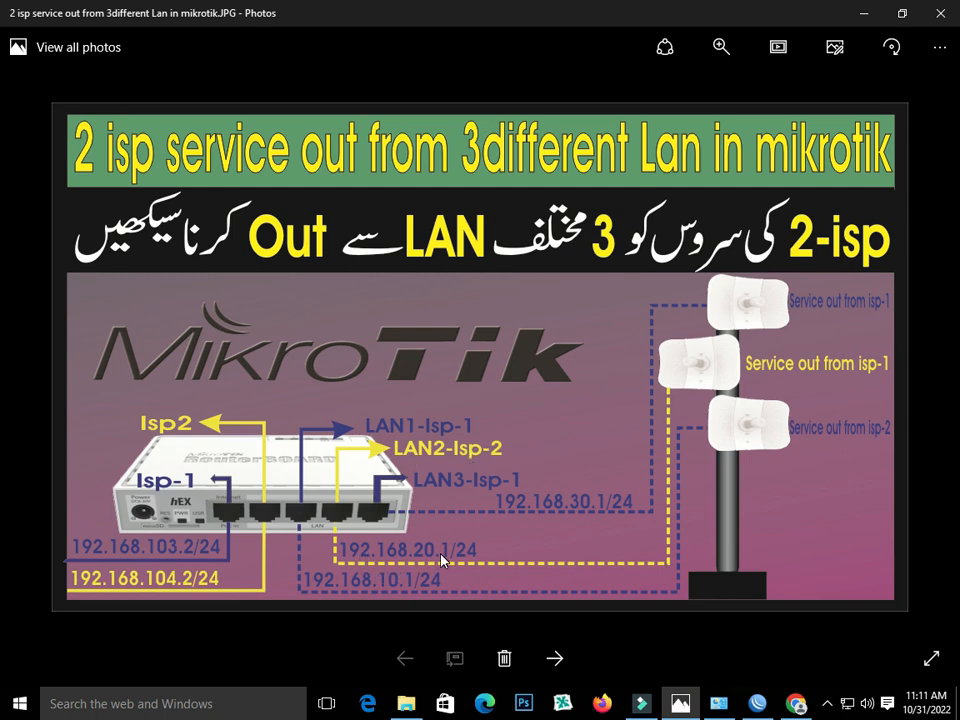
Return to WinBox, cancel the automatic reconnection, and connect to the discovered MikroTik neighbor at 192.168.20.1 in a maximized window.
left_click(757, 703)
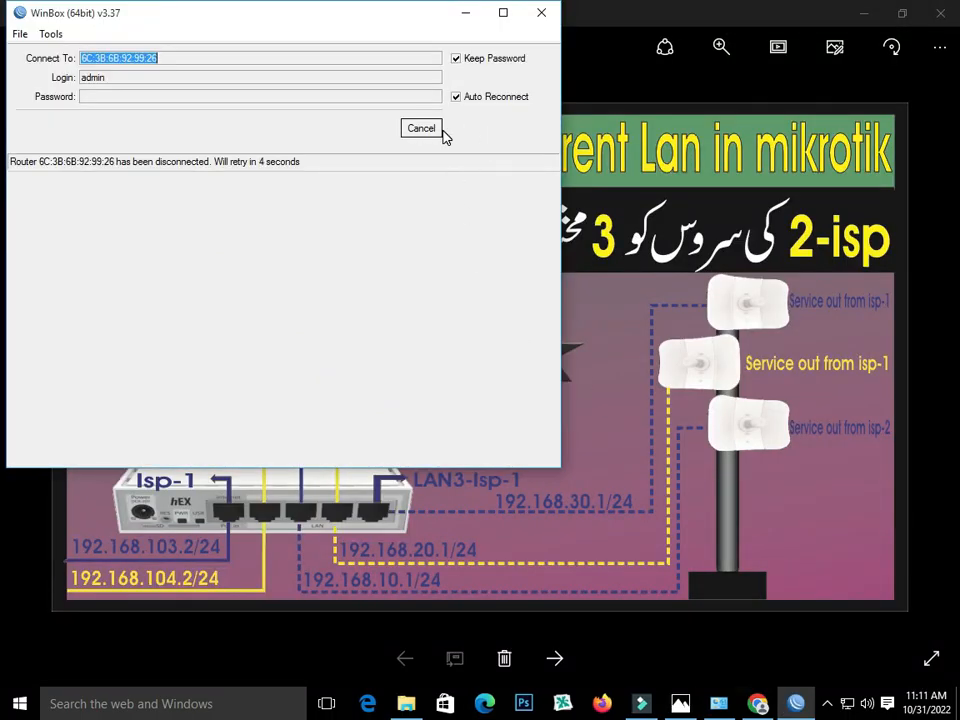
left_click(427, 131)
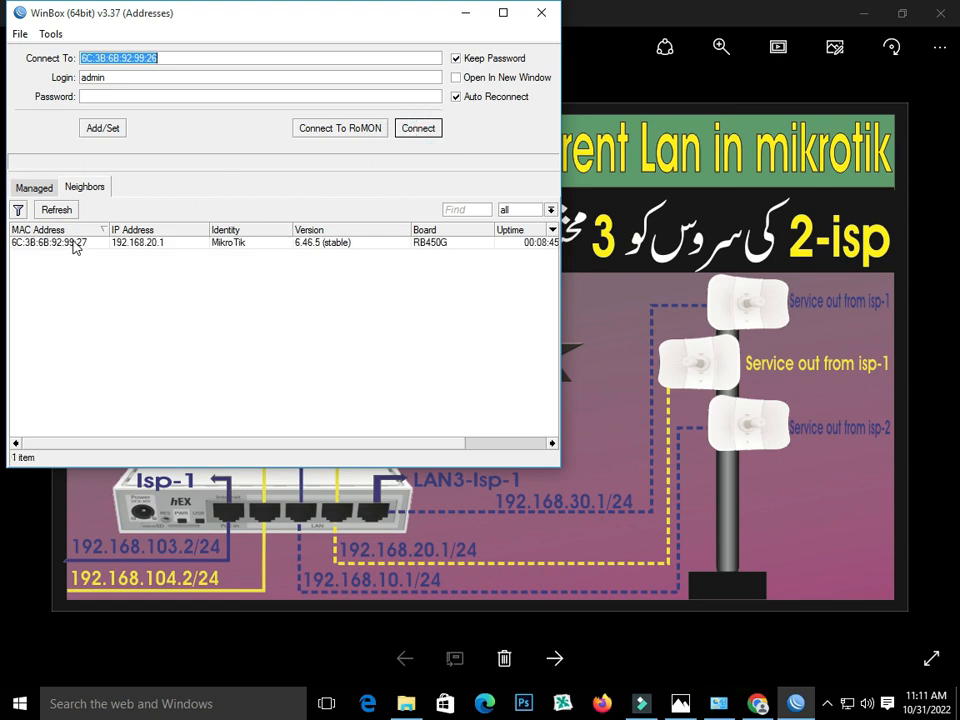
left_click(75, 243)
left_click(503, 13)
left_click(820, 122)
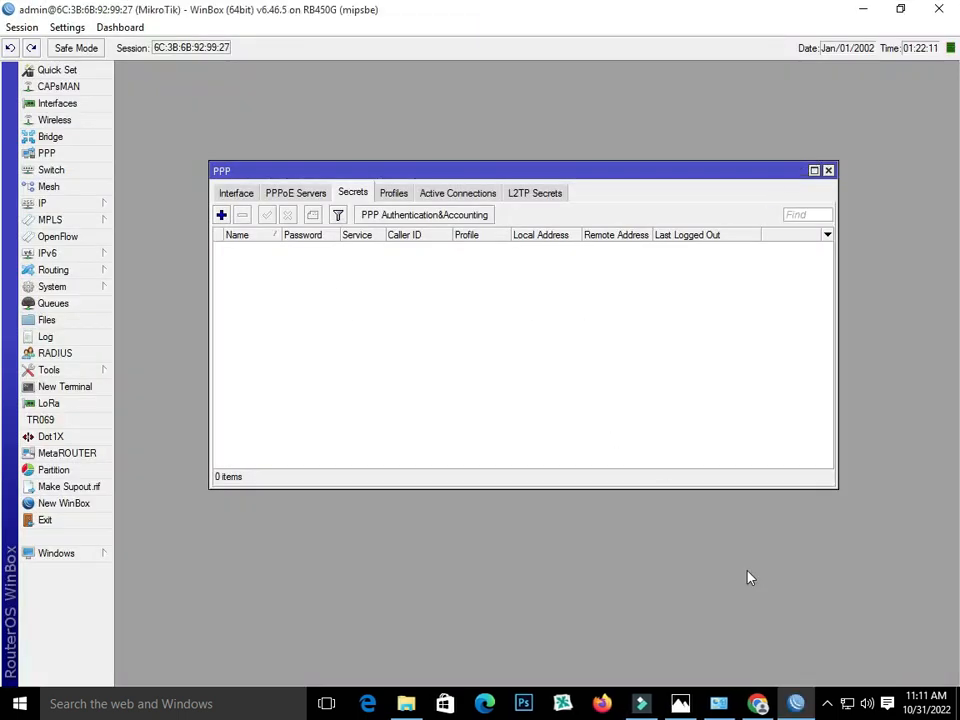
Check the DHCP server in the computer's Ethernet connection details, and close the details and the Network and Sharing Center.
right_click(847, 704)
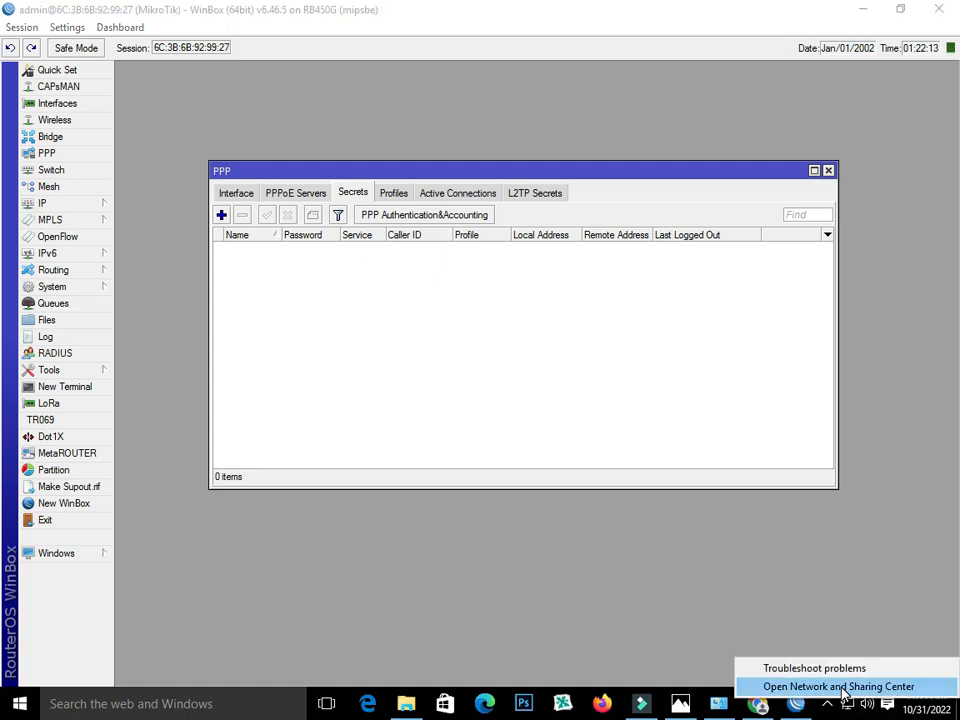
left_click(845, 687)
left_click(676, 258)
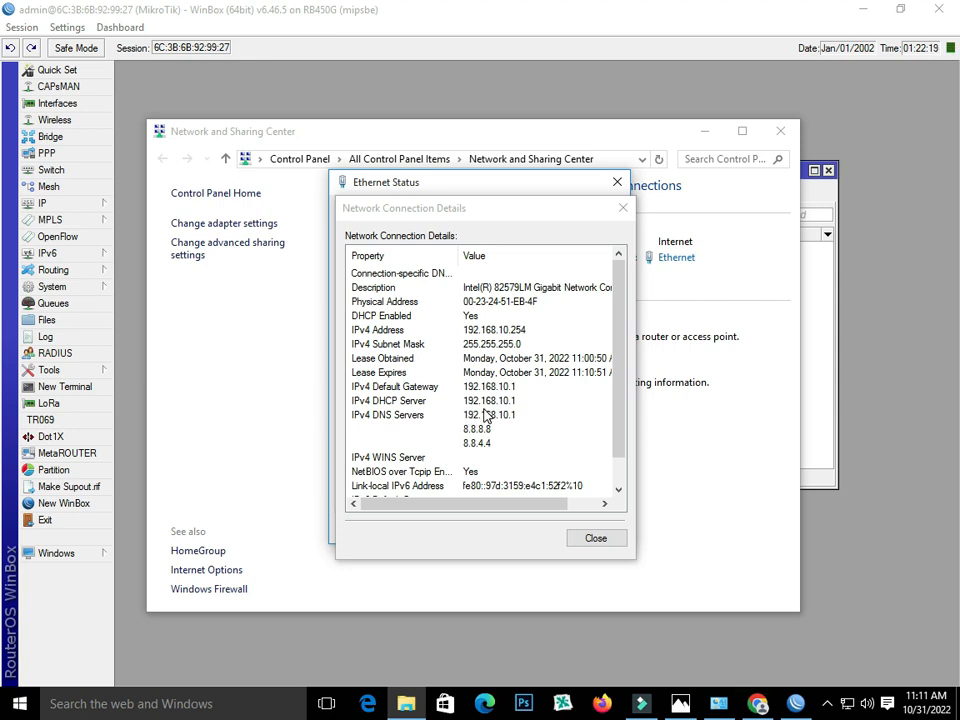
left_click(521, 402)
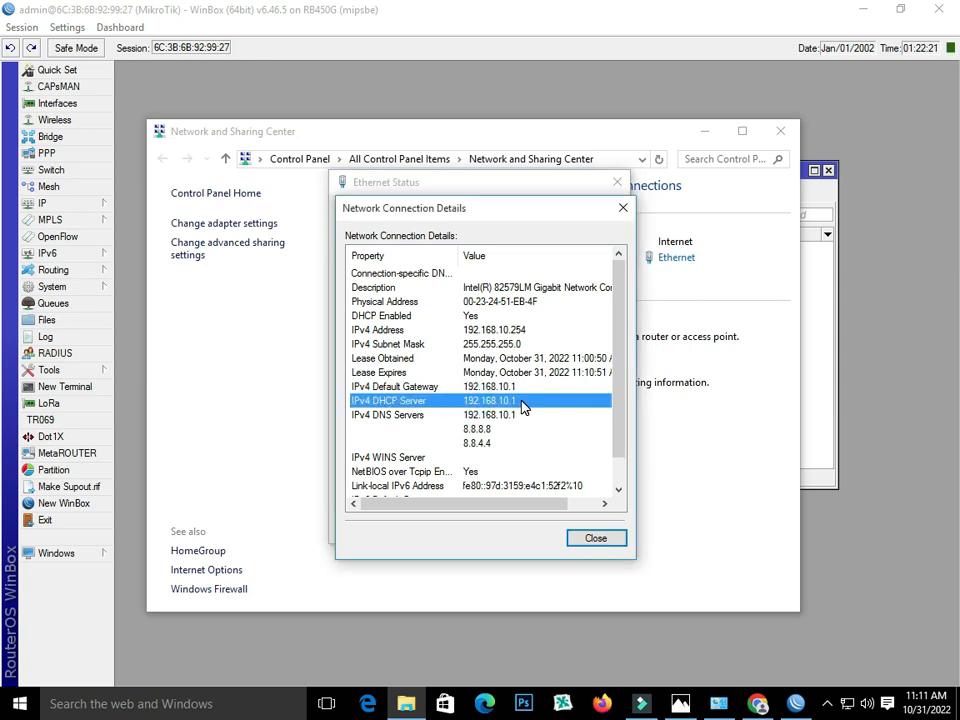
left_click(595, 541)
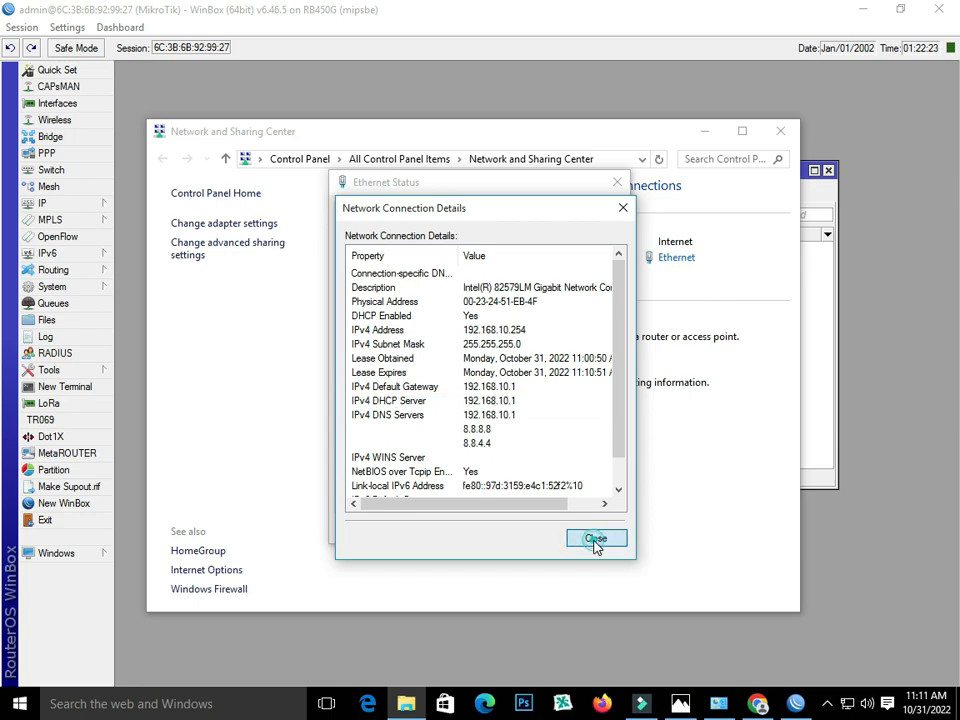
left_click(596, 543)
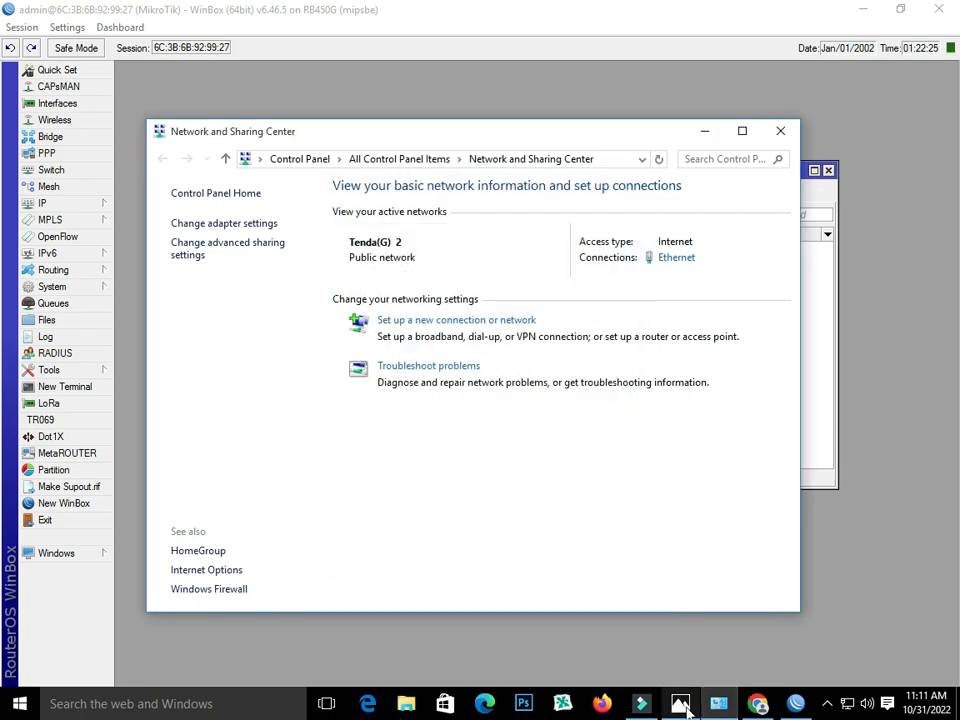
right_click(846, 704)
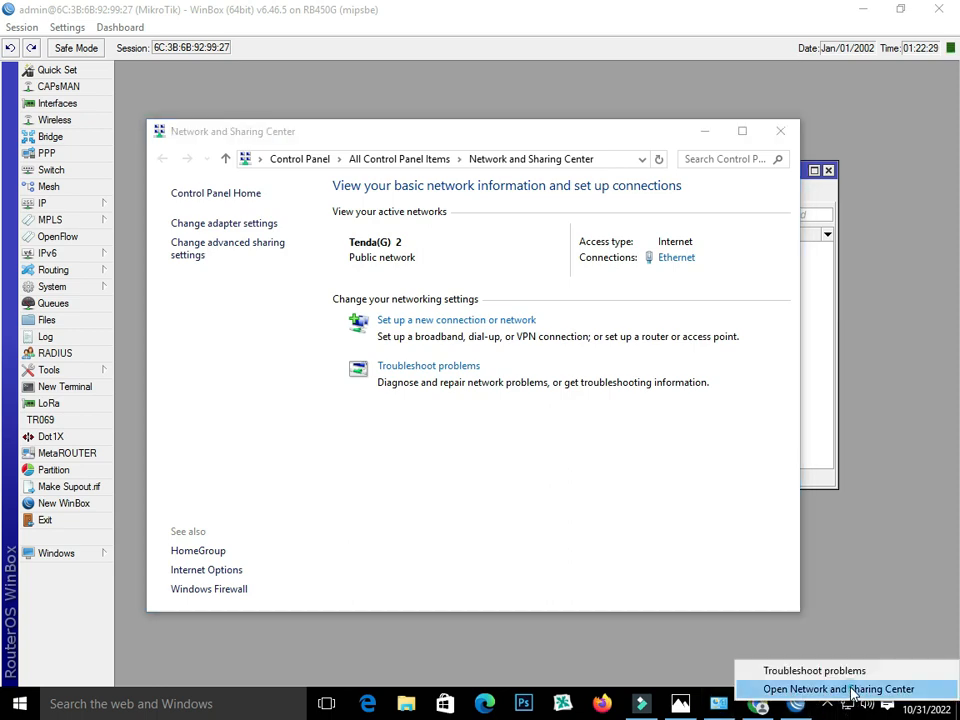
left_click(853, 689)
left_click(780, 131)
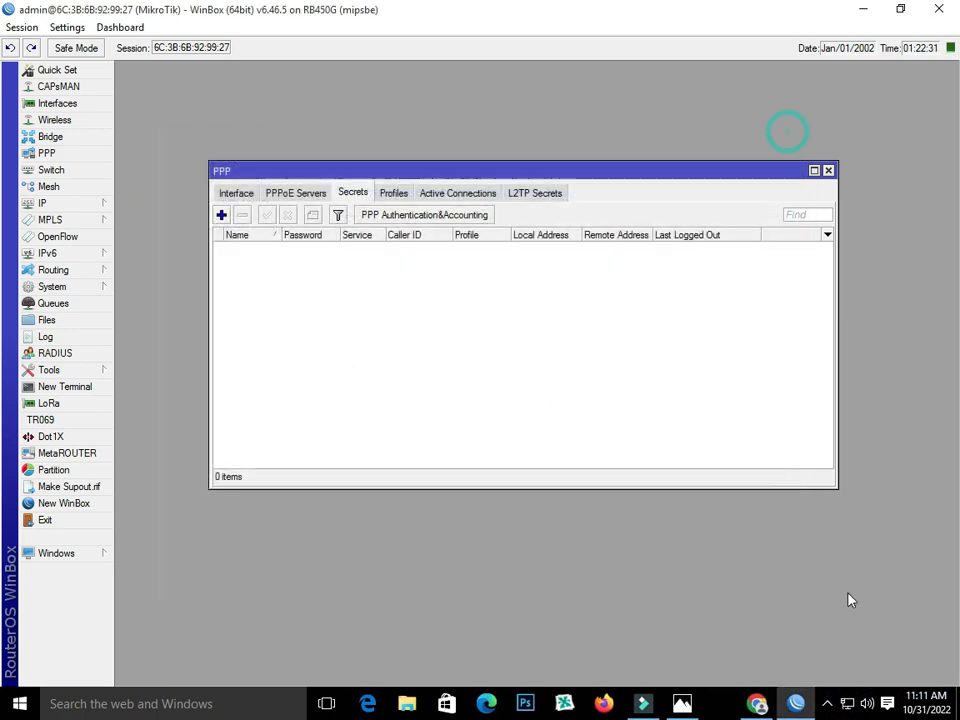
Reopen the Network and Sharing Center, check the Ethernet connection's IPv4 and DNS server details for LAN2, and close the details.
right_click(847, 706)
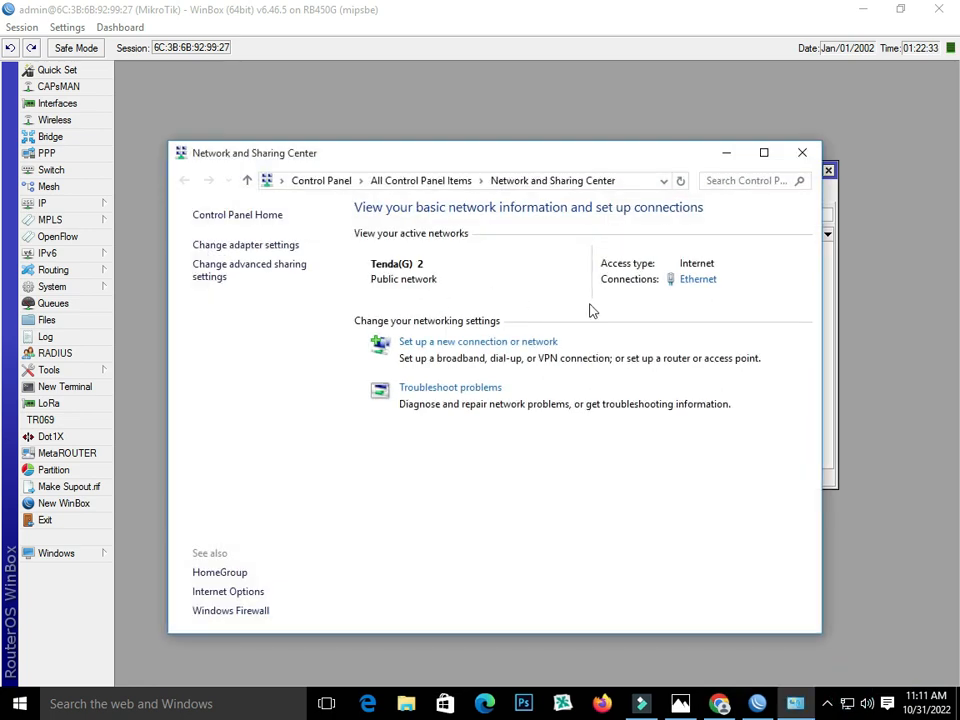
left_click(699, 285)
left_click(412, 344)
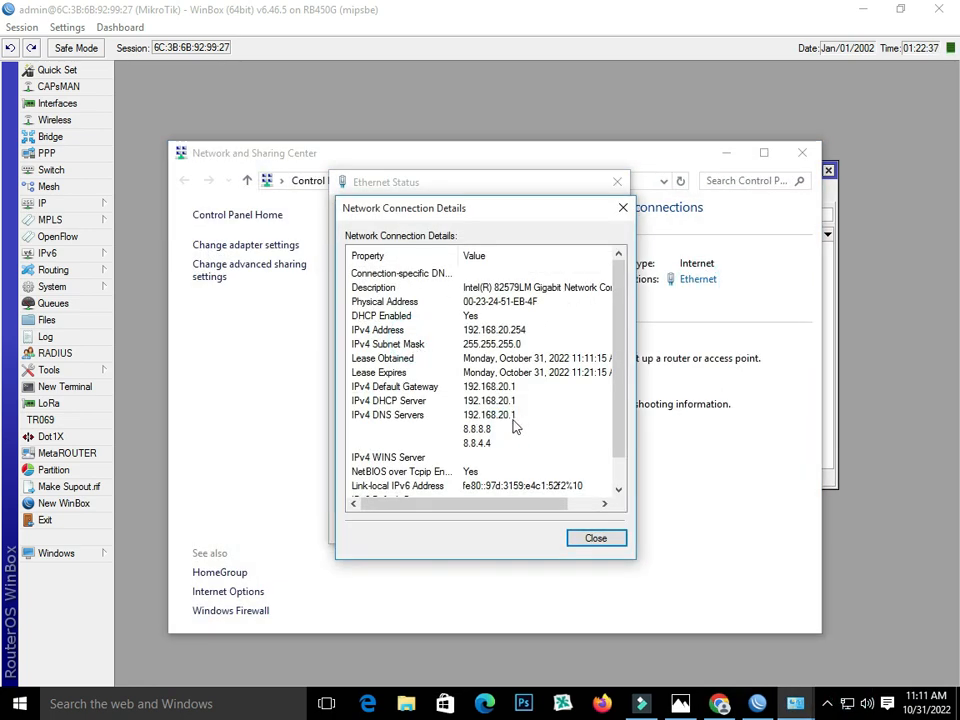
left_click(476, 427)
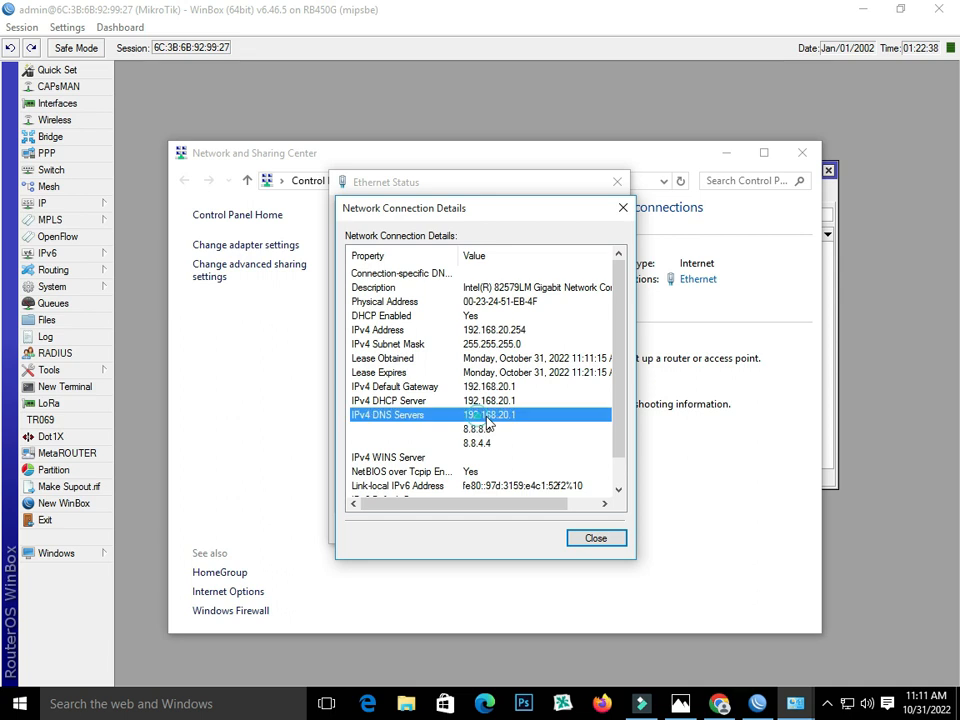
left_click(598, 539)
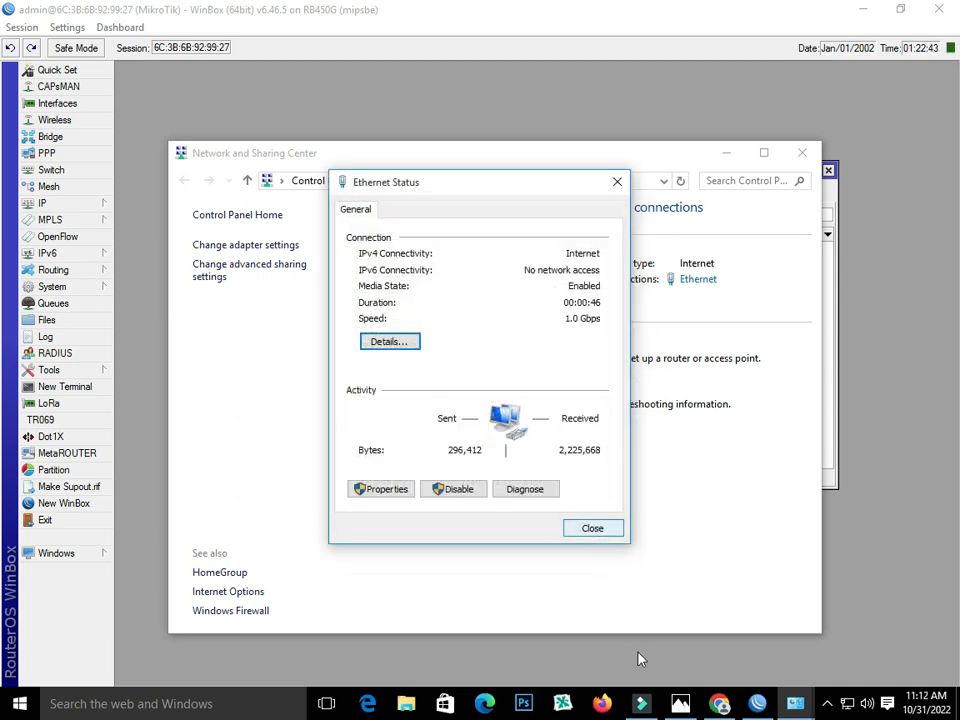
Review the LAN ports in the Photos network diagram, and reload google.com in Chrome to test the LAN2 connection.
left_click(680, 704)
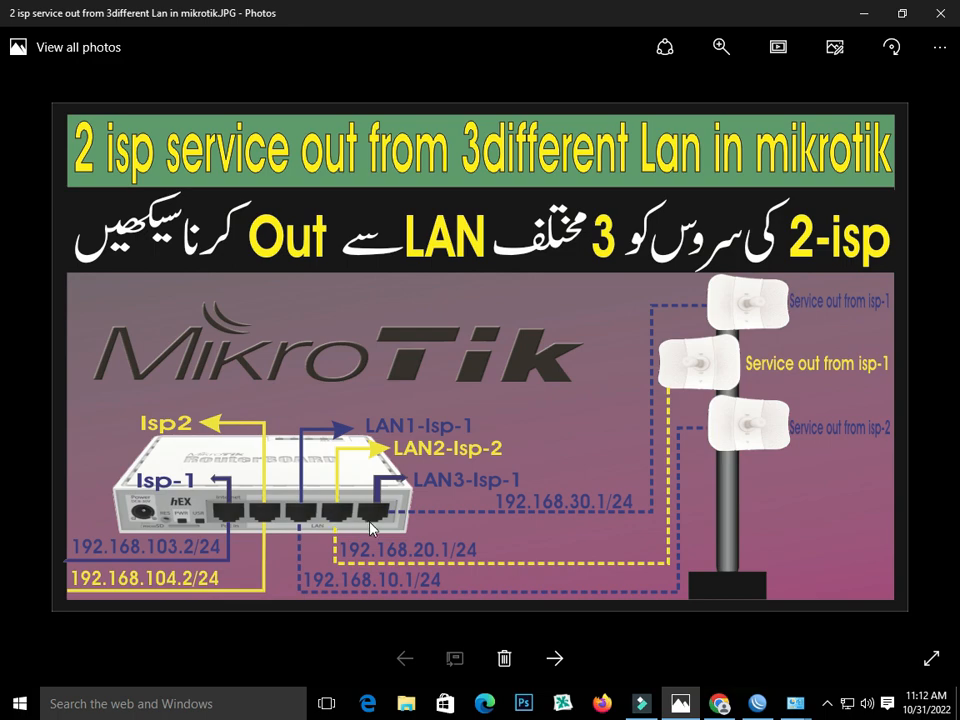
left_click(720, 704)
left_click(71, 43)
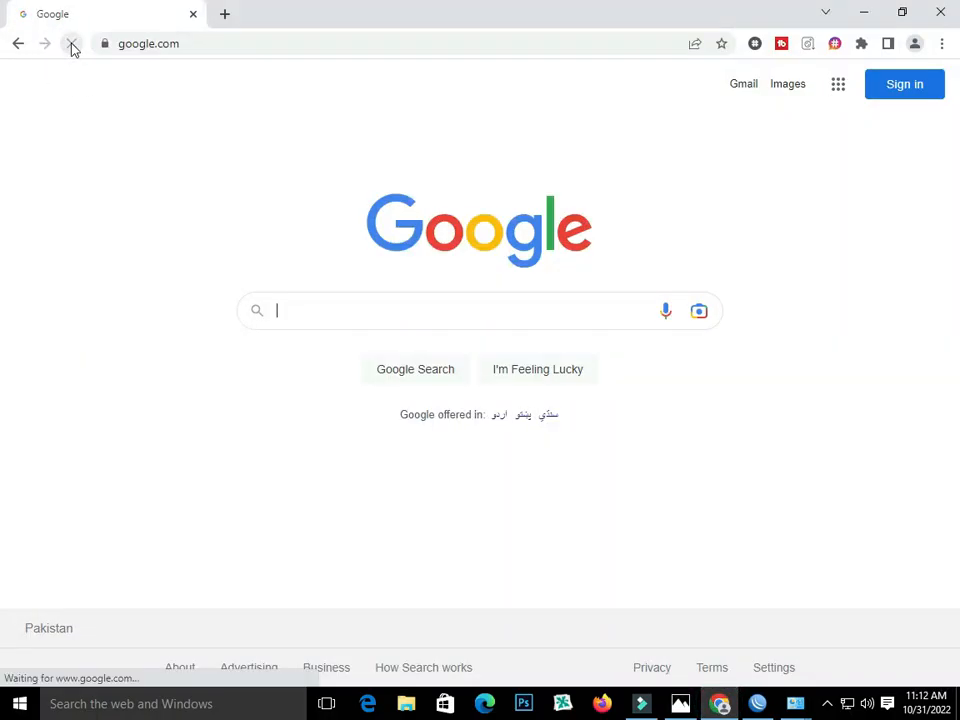
Switch from Chrome to the network diagram in Photos and review the LAN connections.
left_click(382, 298)
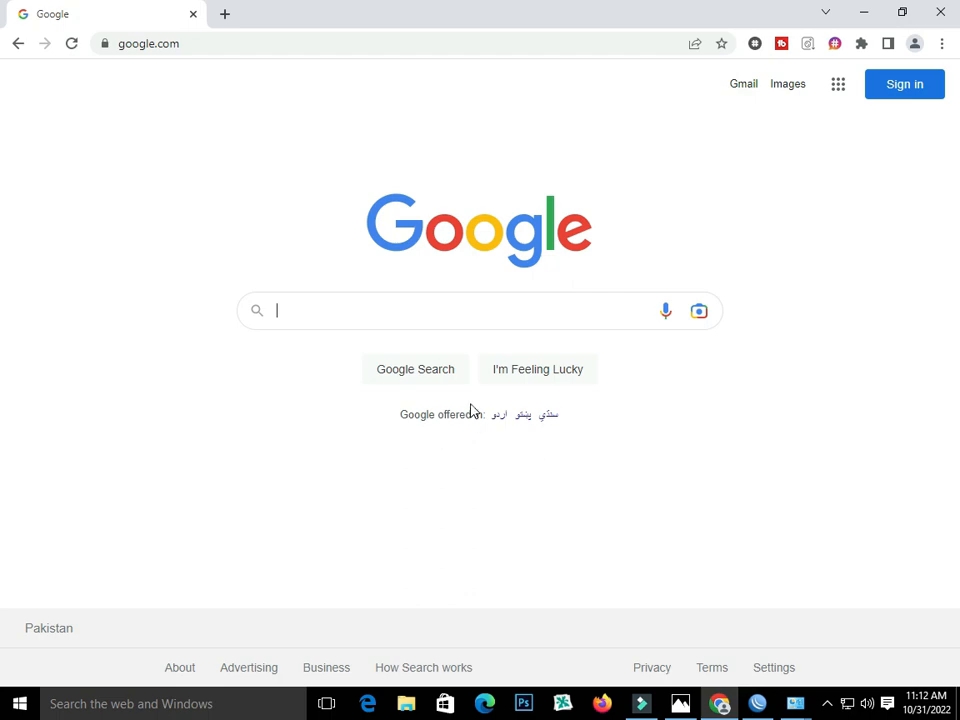
left_click(758, 704)
left_click(680, 705)
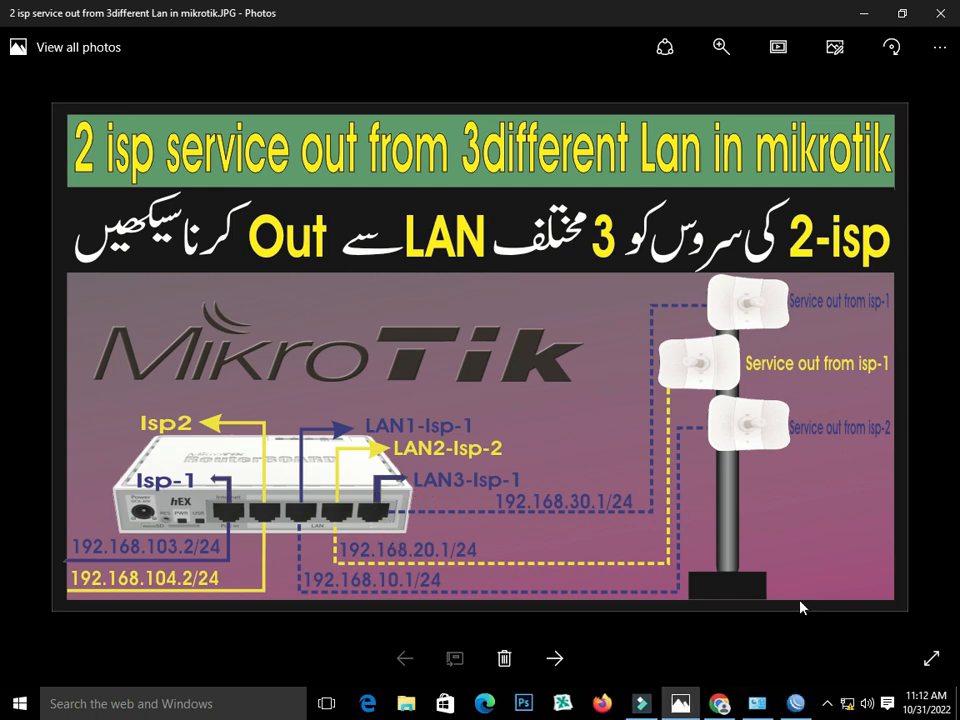
Return to WinBox, cancel the automatic reconnection, and connect to the discovered MikroTik neighbor at 192.168.30.1 in a maximized window.
left_click(796, 703)
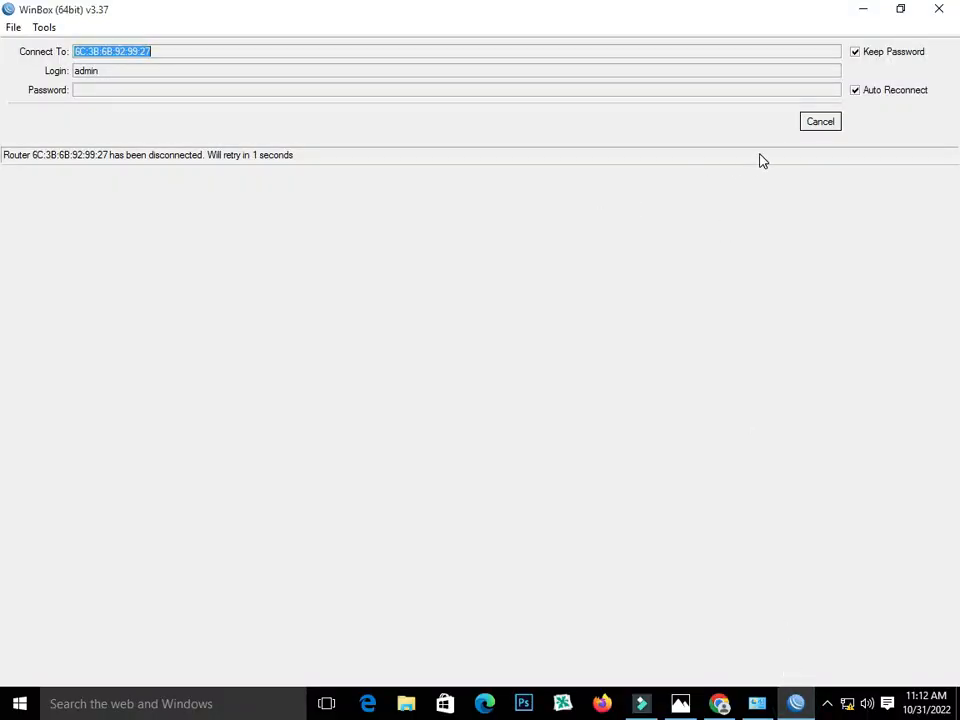
left_click(820, 121)
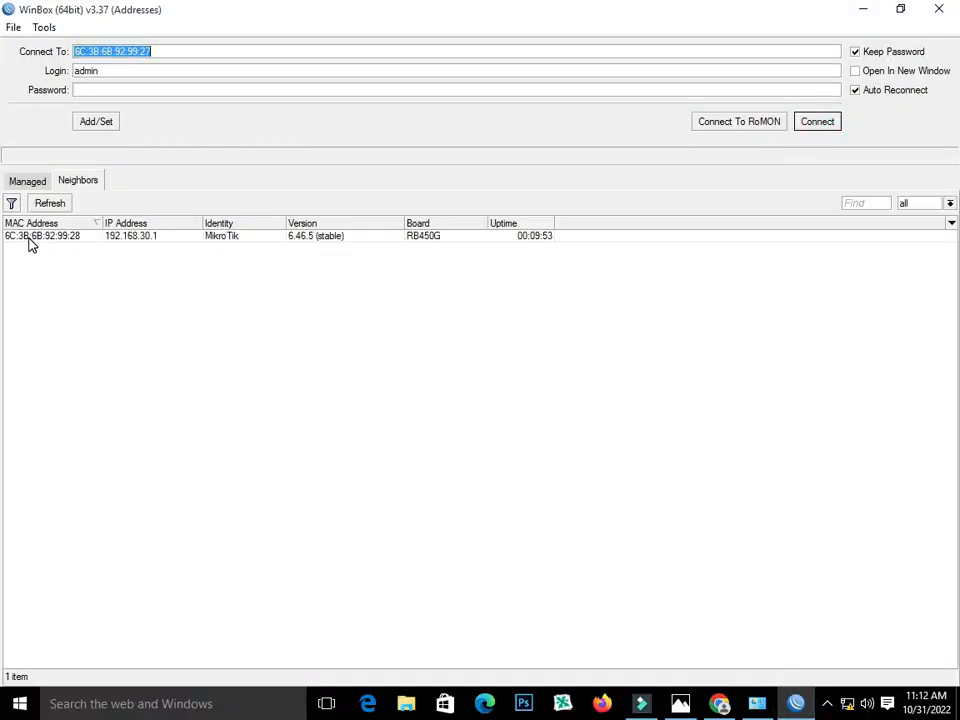
left_click(28, 236)
left_click(806, 121)
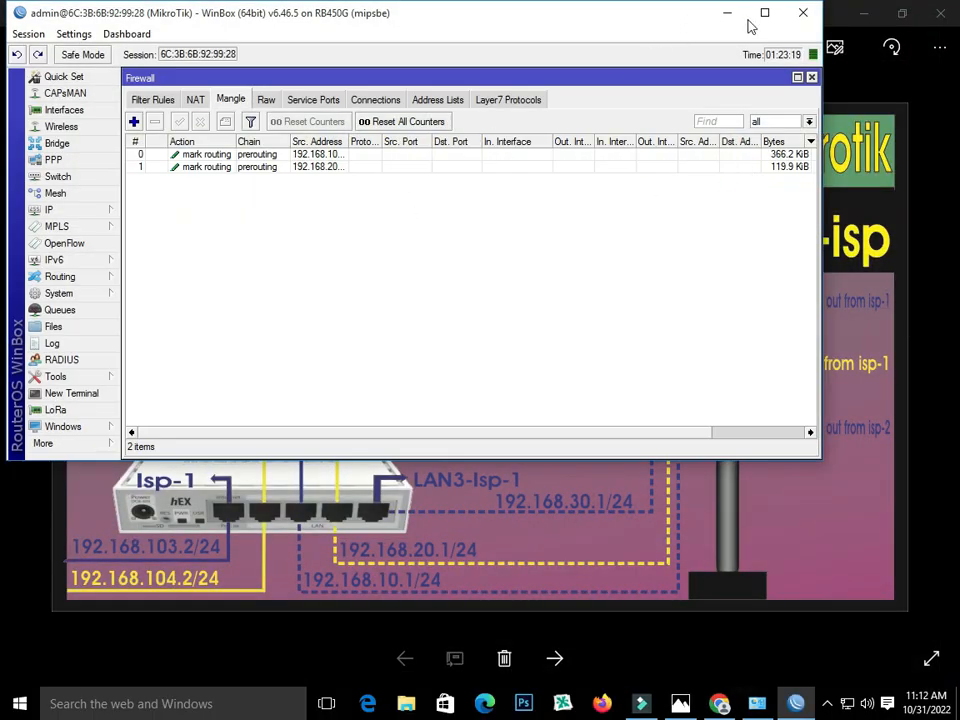
left_click(760, 14)
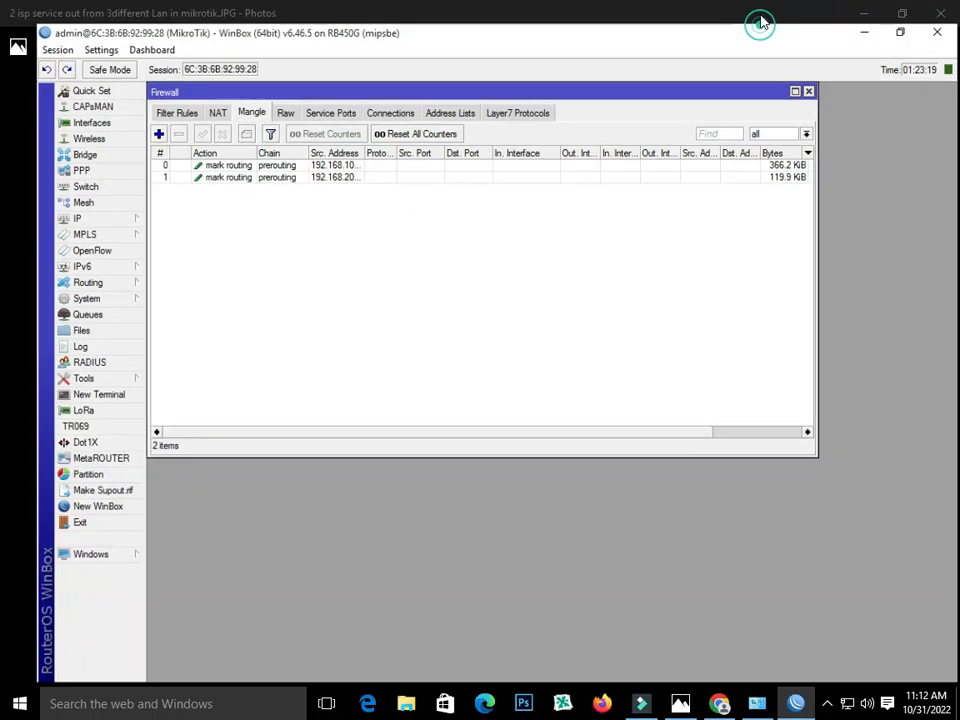
Open the Network and Sharing Center and check the Ethernet connection's IPv4 and DNS server details for LAN3.
right_click(848, 704)
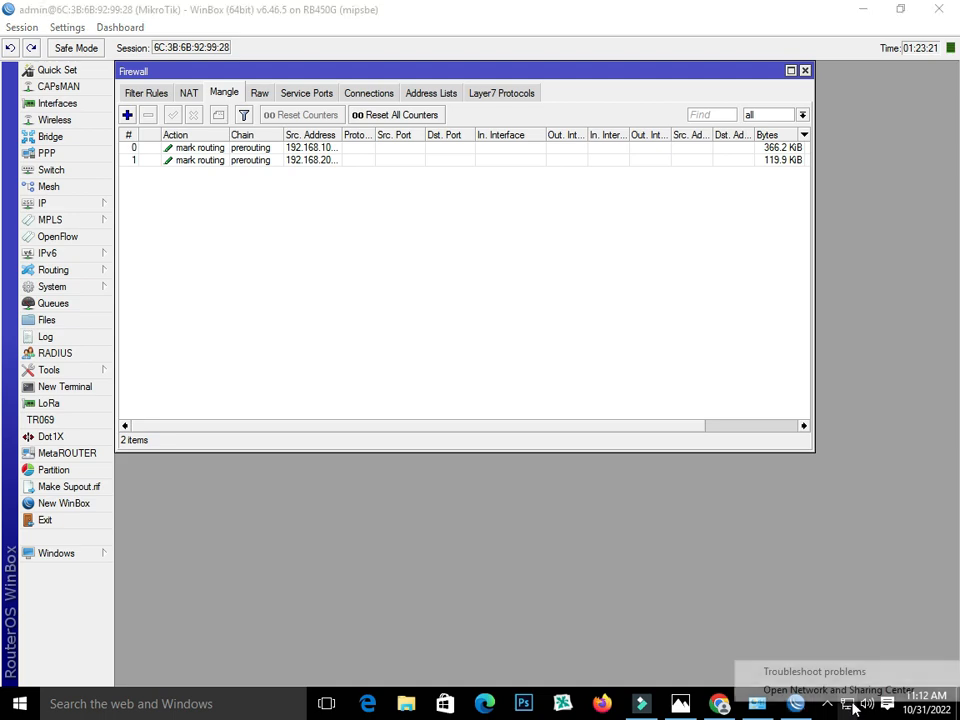
left_click(852, 692)
left_click(690, 280)
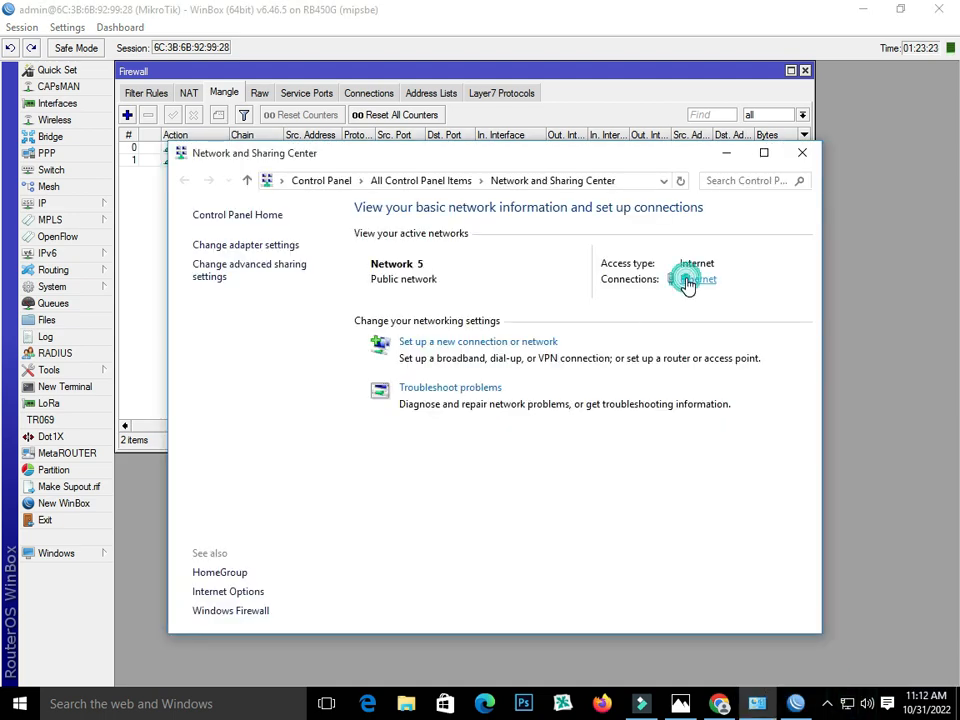
left_click(392, 343)
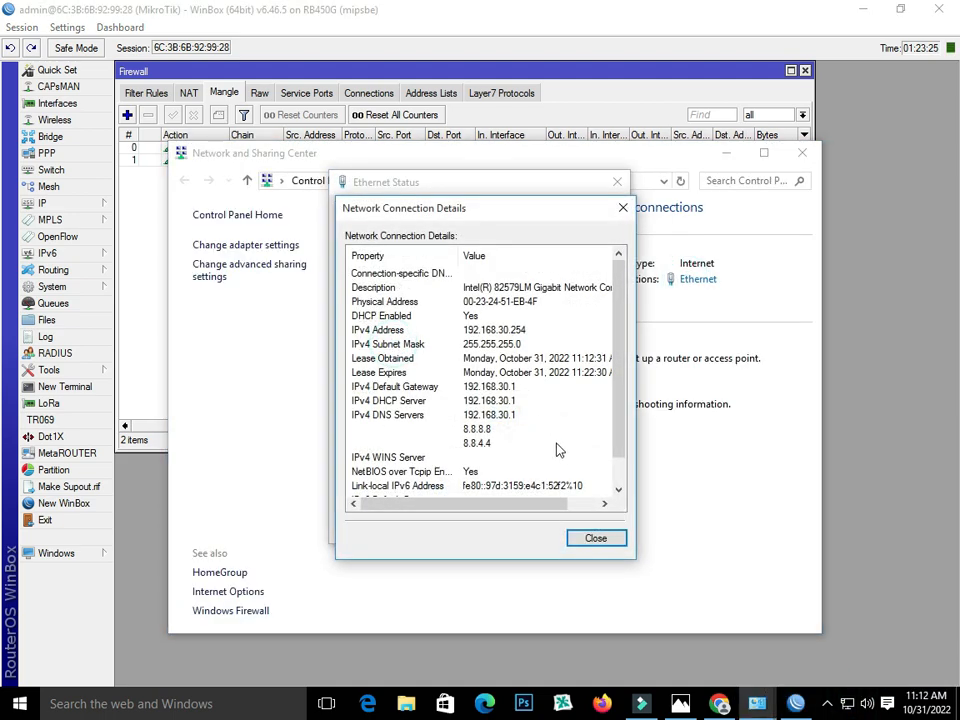
left_click(457, 425)
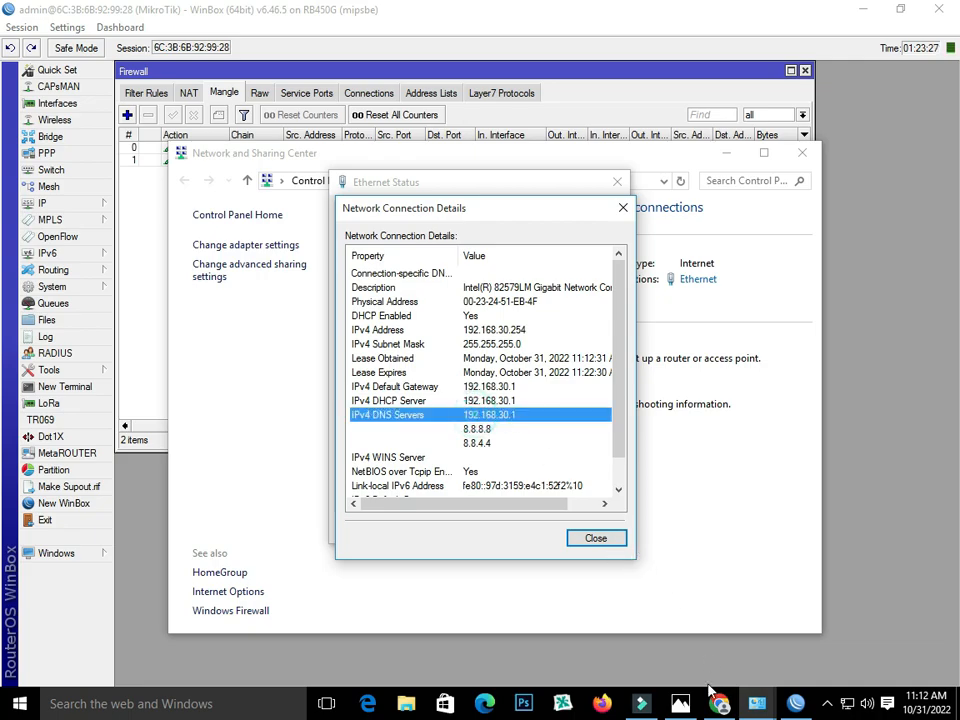
Review LAN3 in the Photos network diagram, and reload google.com in Chrome to test the LAN3 connection.
left_click(681, 701)
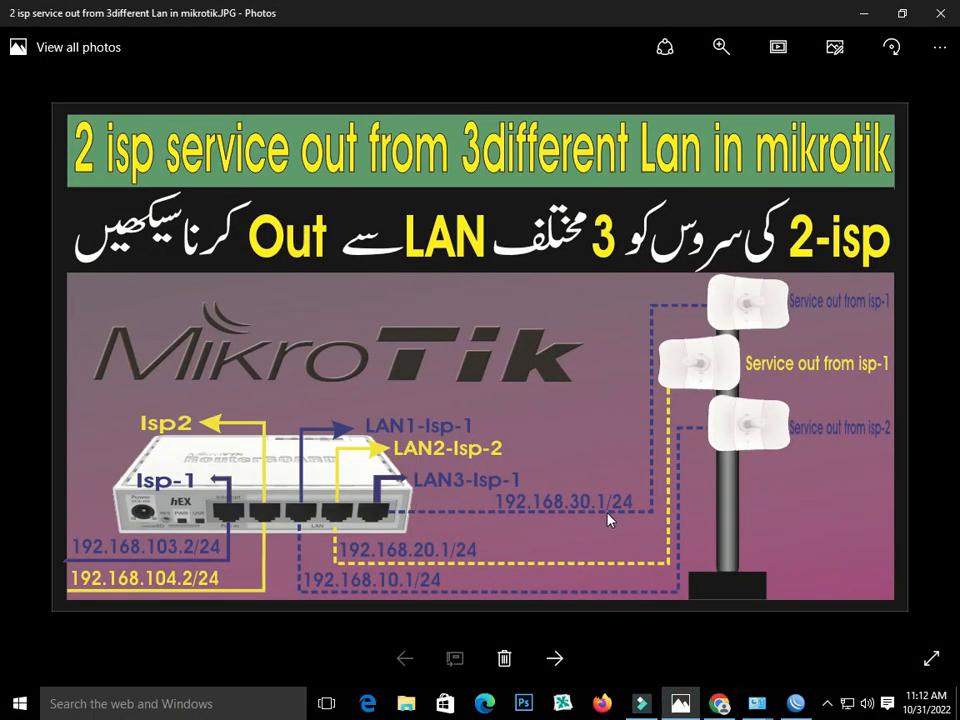
left_click(796, 703)
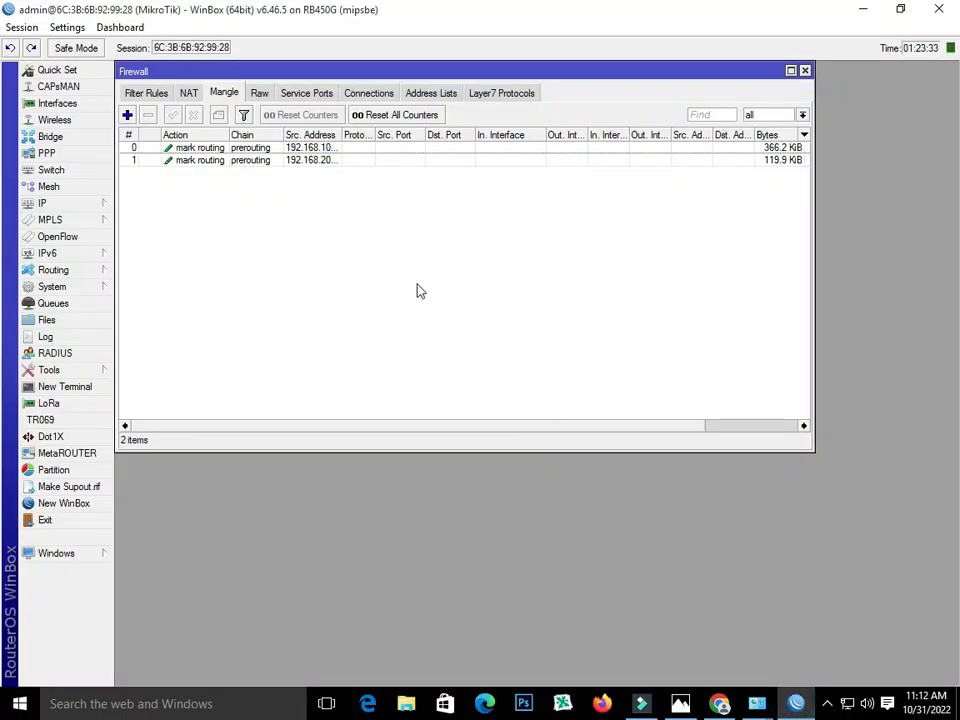
left_click(720, 703)
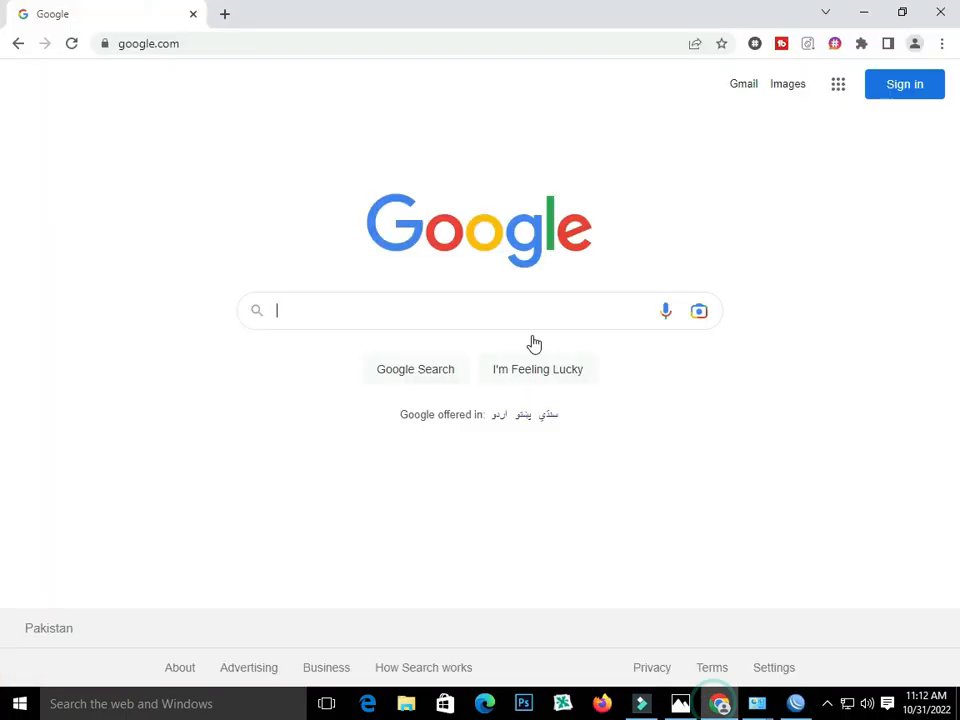
left_click(72, 43)
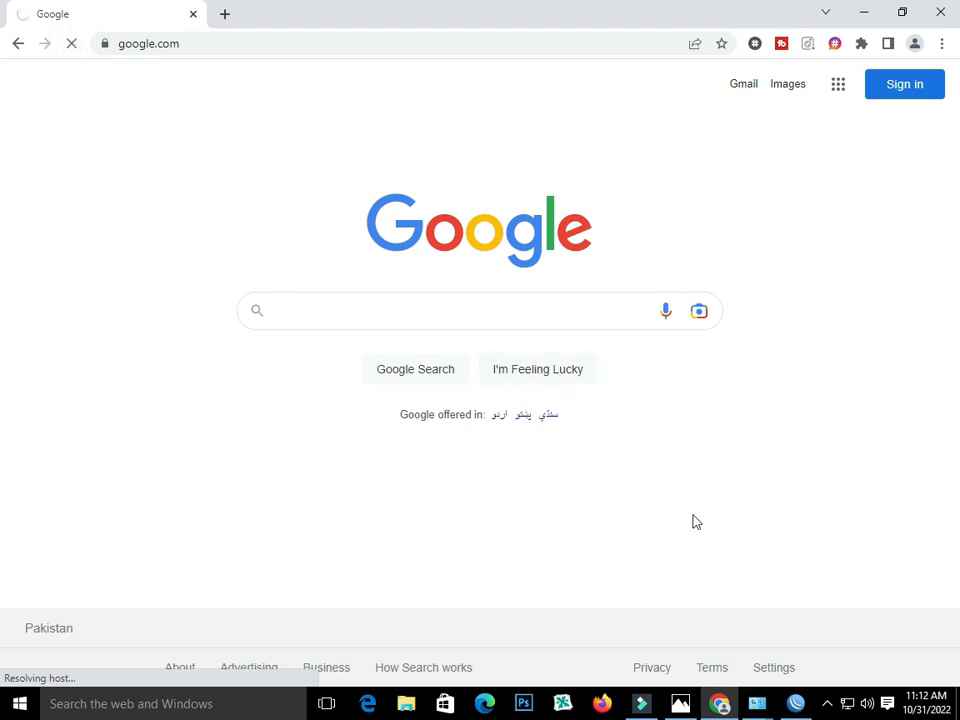
Return to WinBox and duplicate the 192.168.20.0/24 mangle rule as a new rule, showing its general settings.
left_click(795, 704)
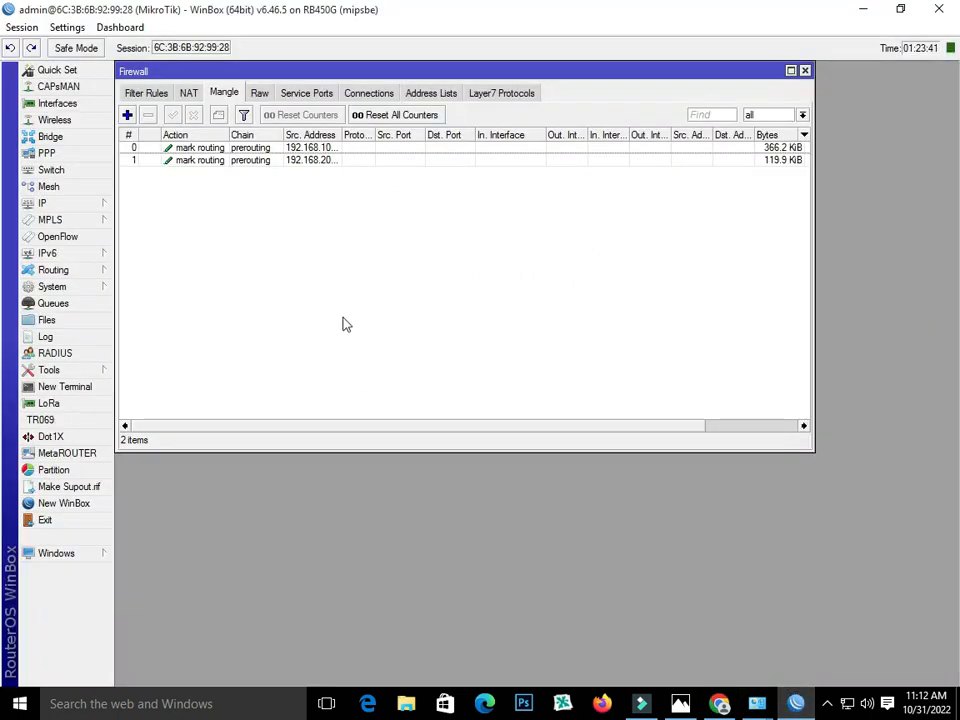
left_click(237, 149)
left_click(236, 160)
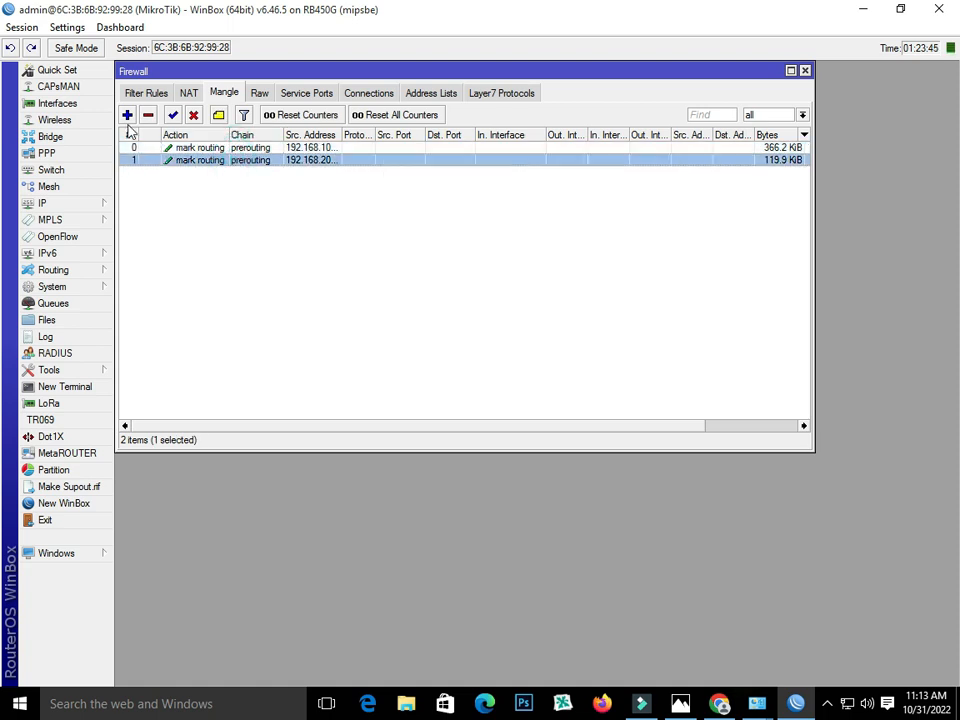
double_click(202, 160)
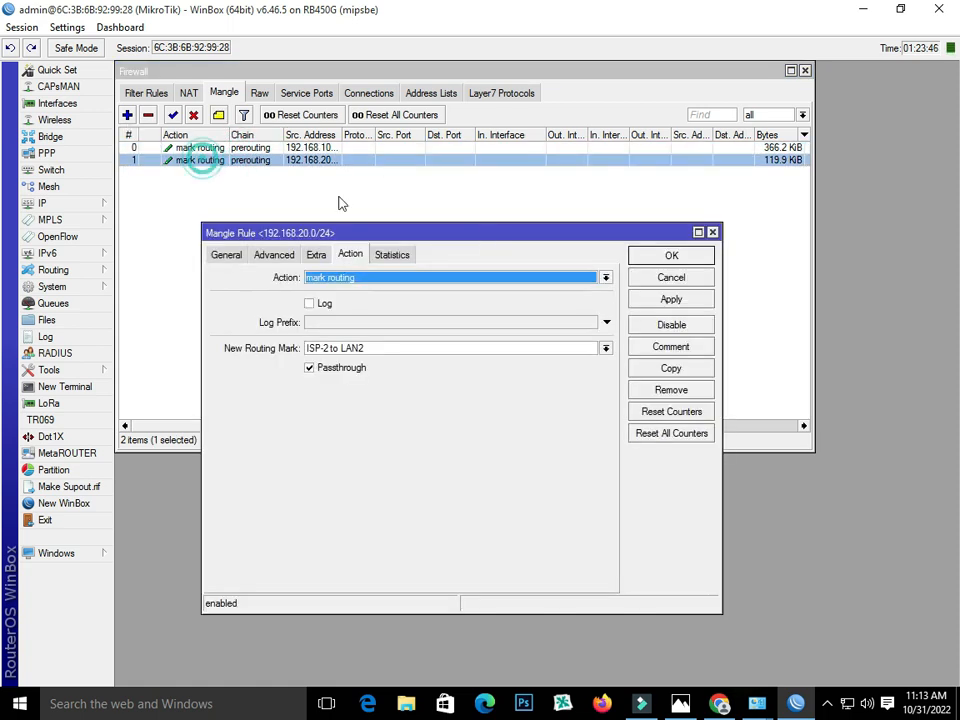
left_click(696, 370)
left_click(244, 273)
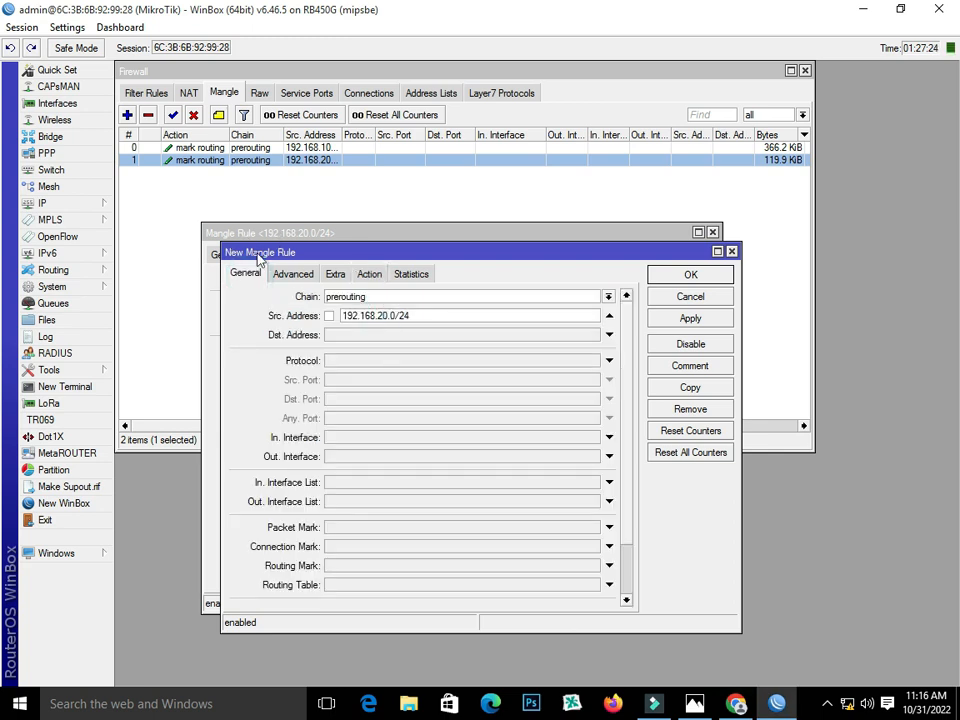
Copy the network address 192.168.30.0 from the LAN3-isp-1 entry in the IP address list, and close the list.
left_click(72, 203)
left_click(168, 238)
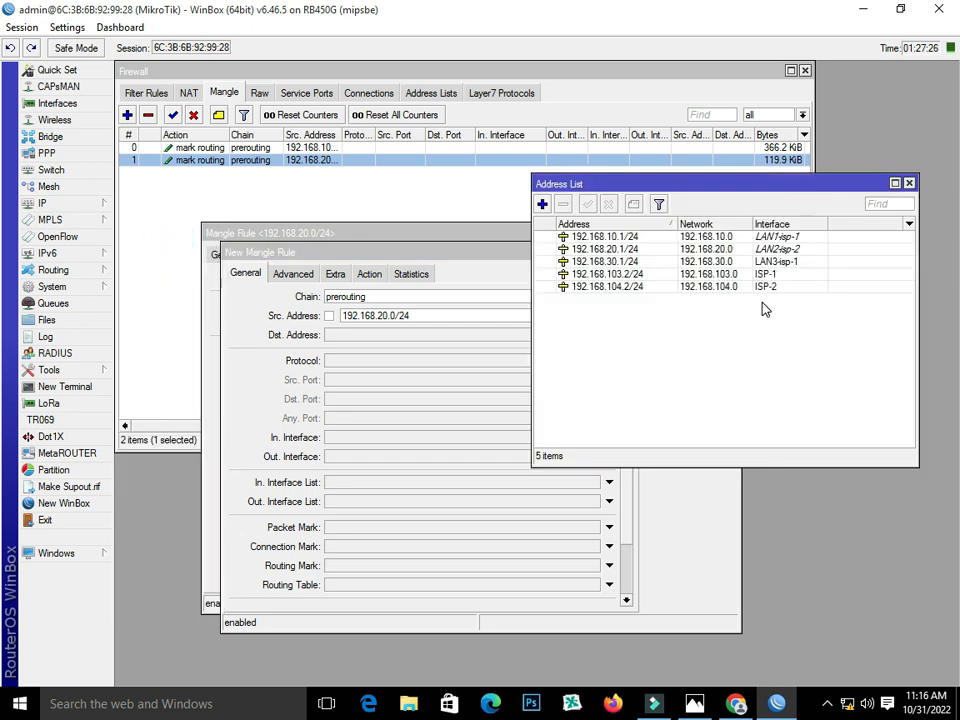
left_click(689, 263)
double_click(689, 263)
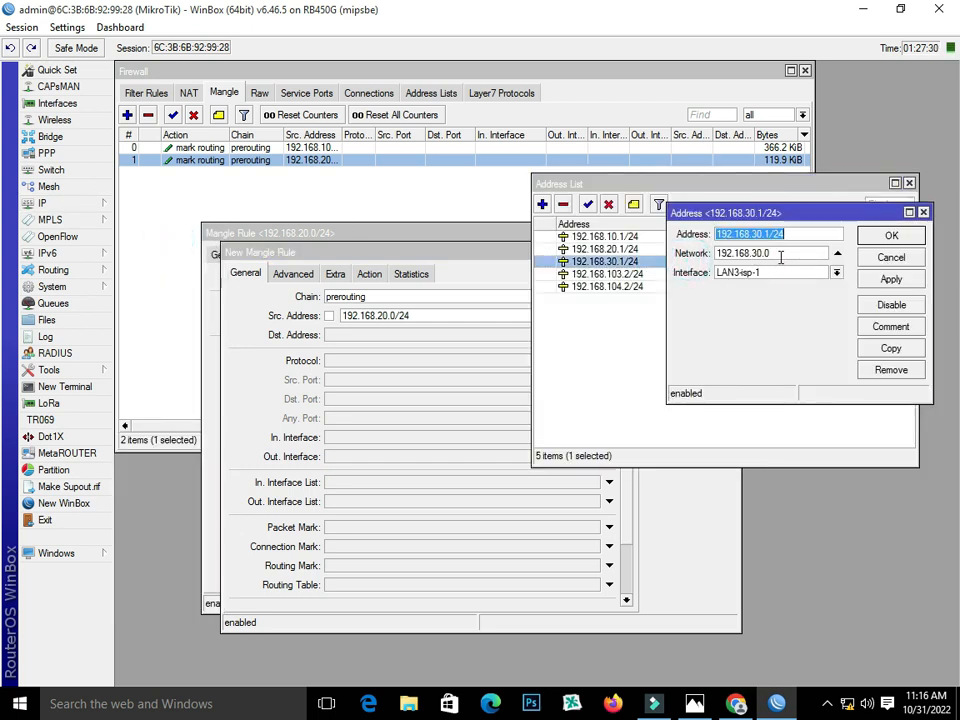
double_click(779, 255)
right_click(800, 255)
left_click(818, 281)
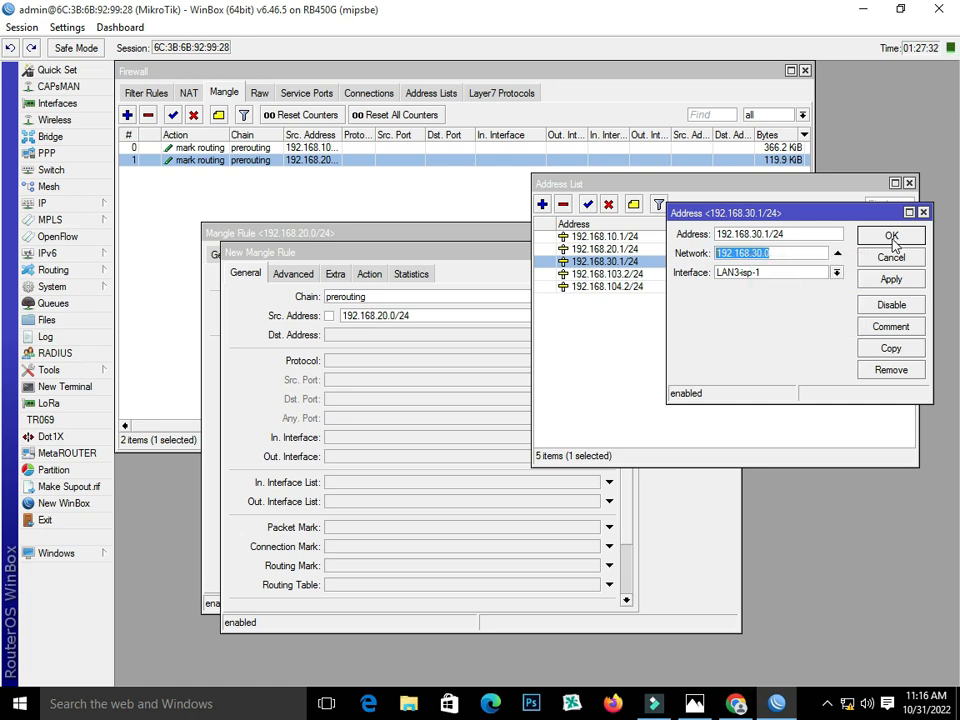
left_click(891, 238)
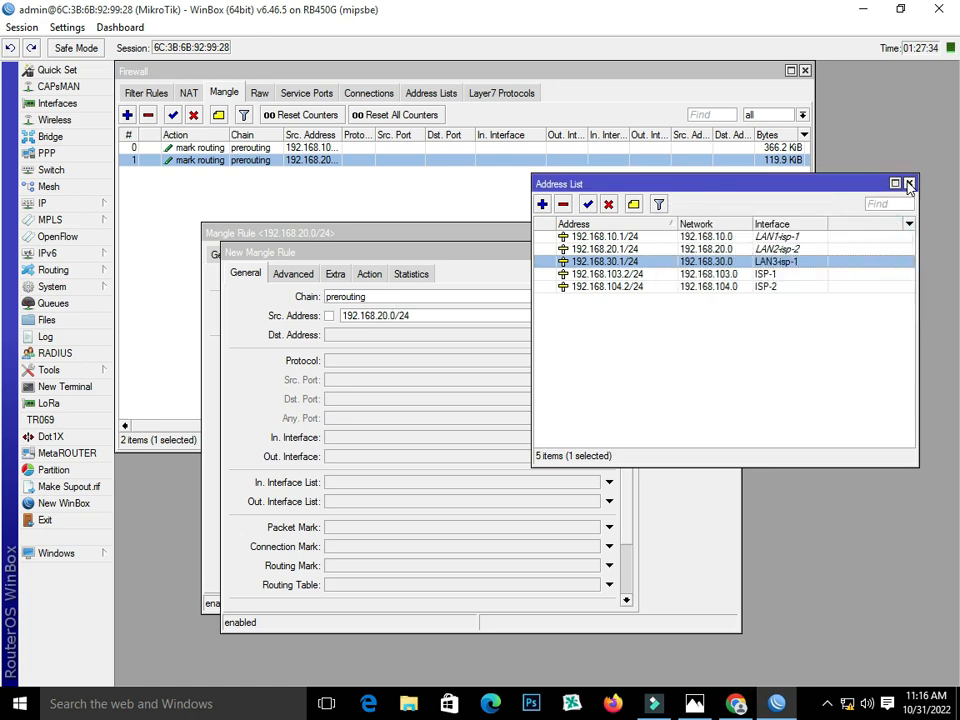
left_click(909, 185)
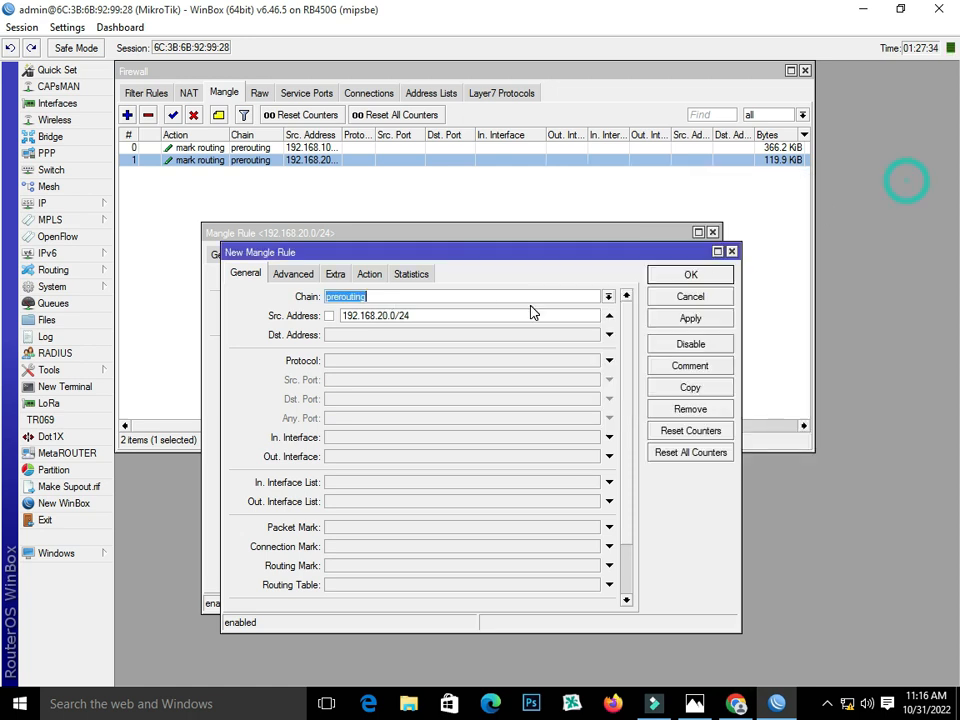
Set the new mangle rule's source address to 192.168.30.0/24 by pasting the copied network address.
double_click(390, 316)
right_click(357, 315)
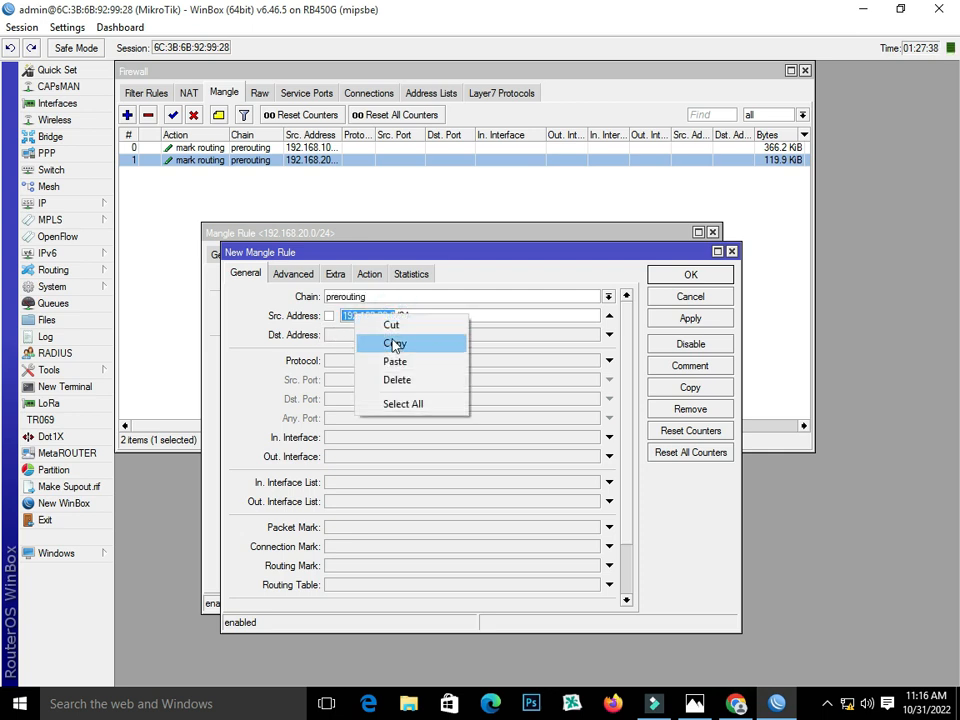
left_click(396, 362)
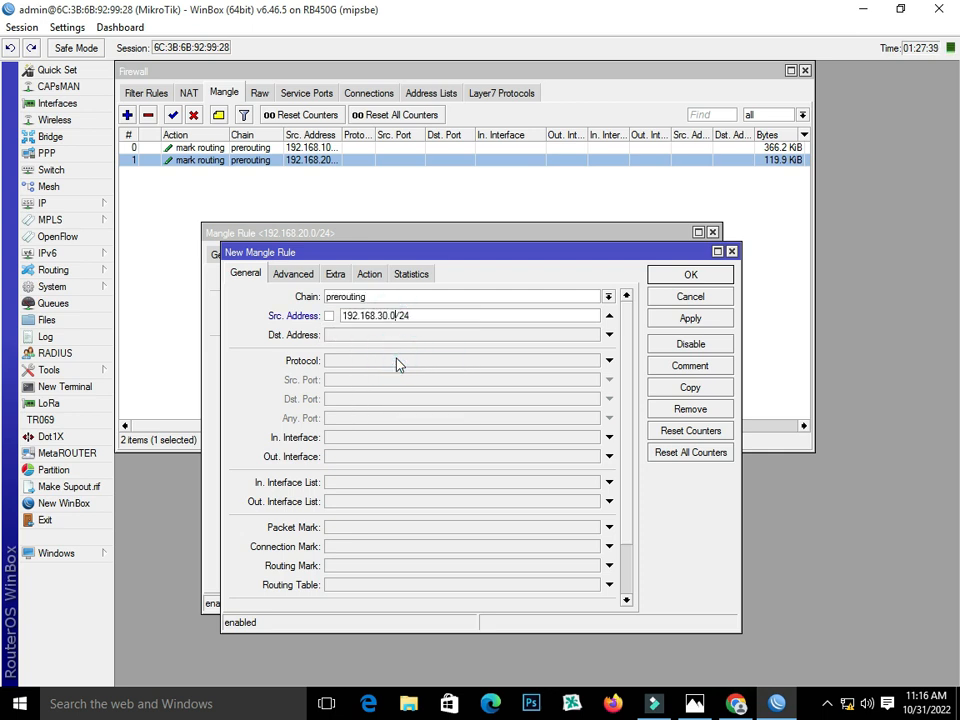
Keep ISP-2 to LAN2 as the new rule's routing mark, save the rule, and close the original 192.168.20.0/24 rule.
left_click(368, 274)
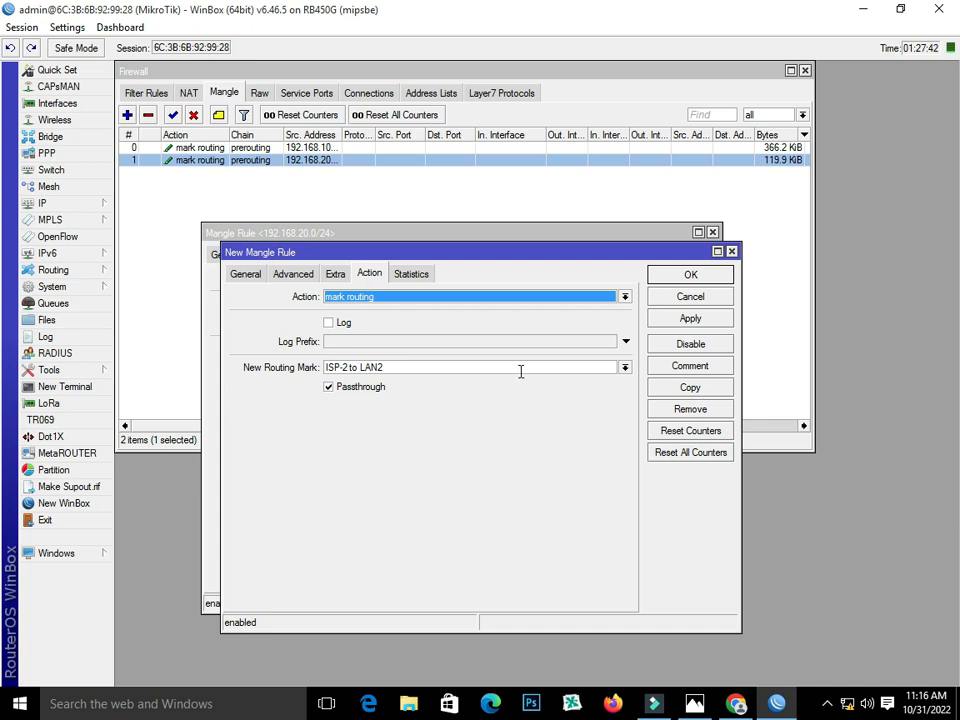
left_click(625, 367)
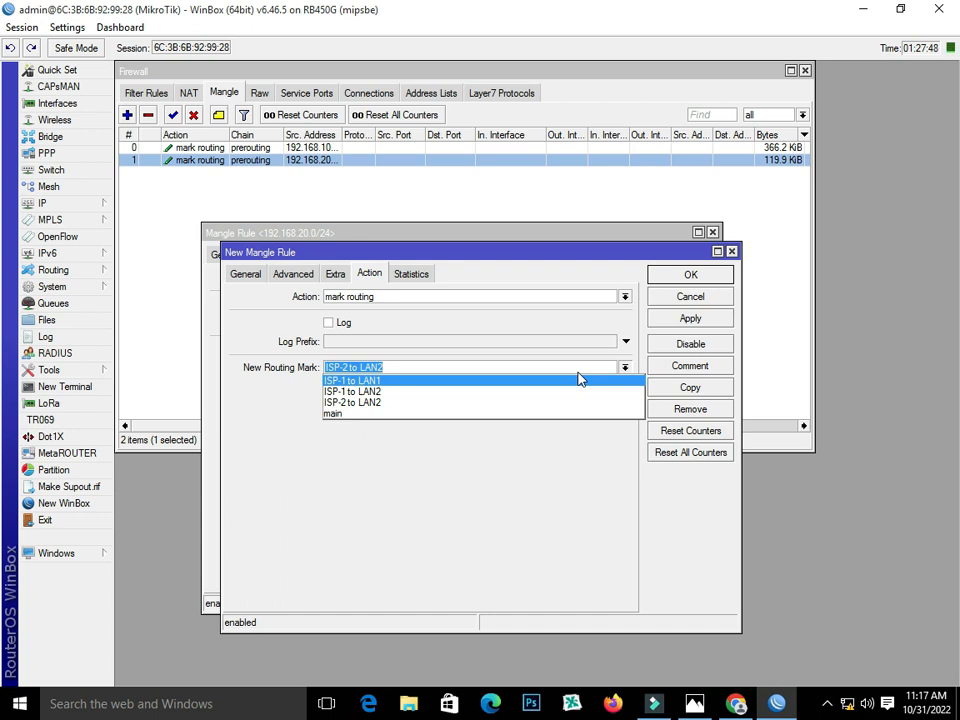
left_click(575, 370)
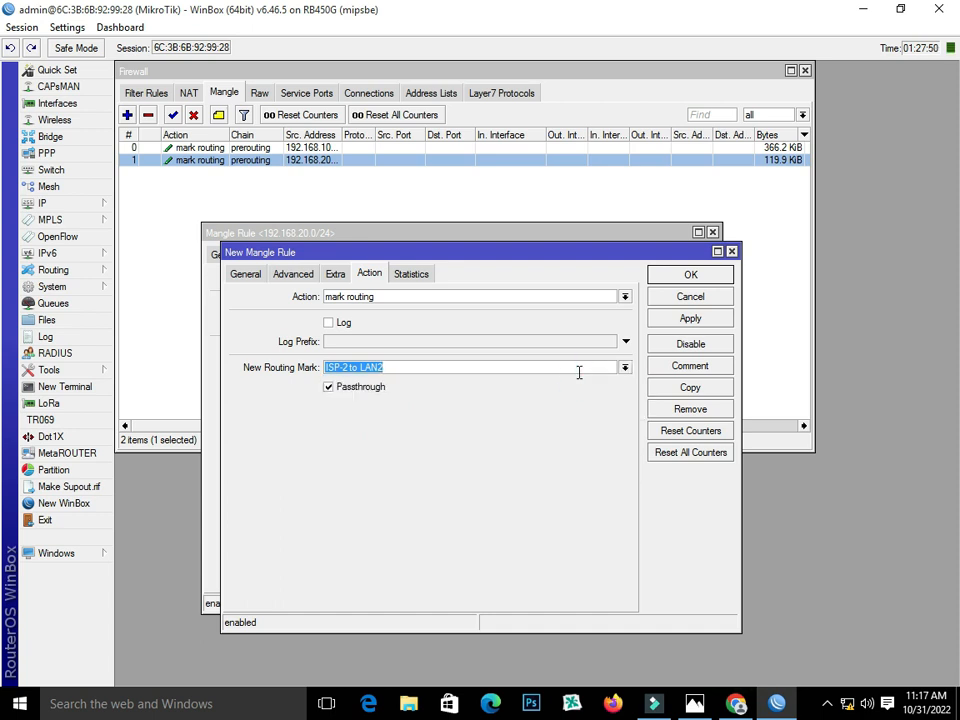
left_click(699, 319)
left_click(690, 274)
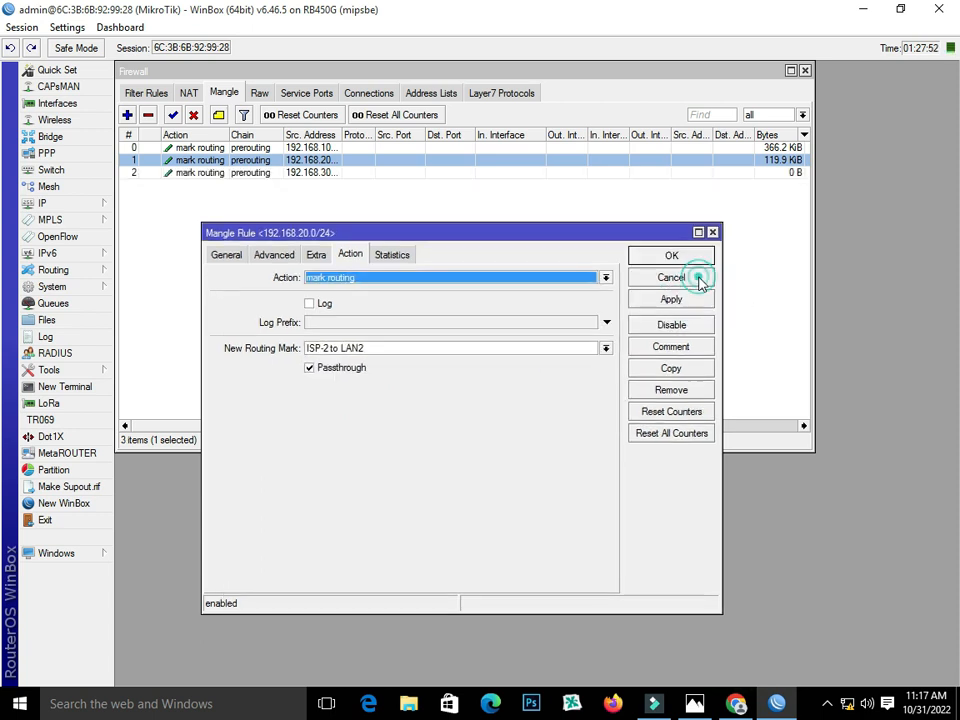
left_click(671, 258)
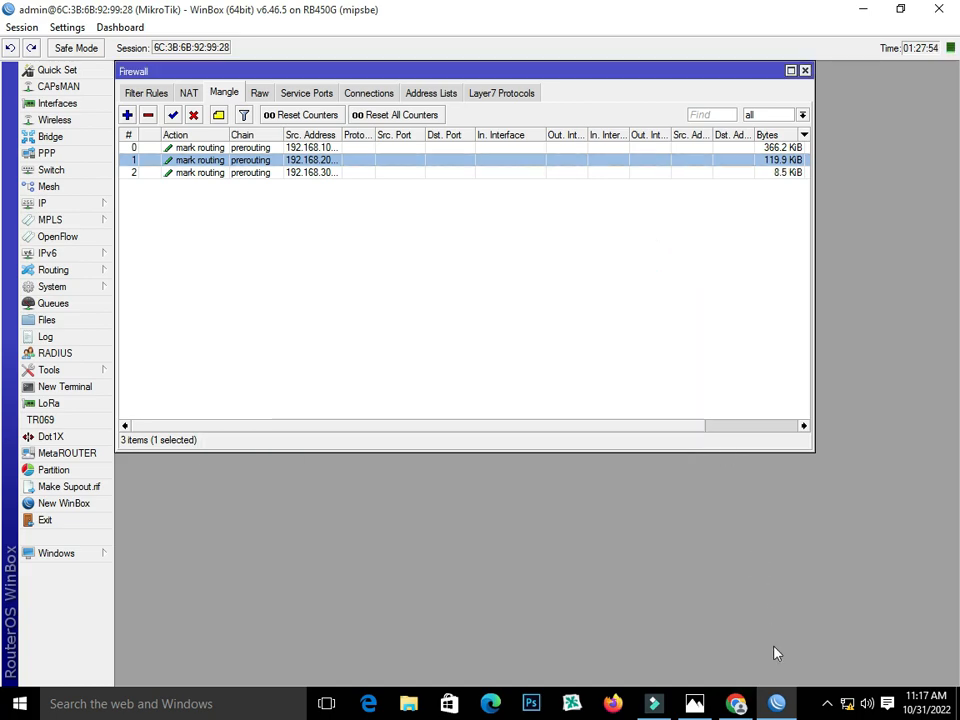
Reload google.com in Chrome to test LAN3 internet access, and minimize Chrome to return to WinBox.
left_click(736, 703)
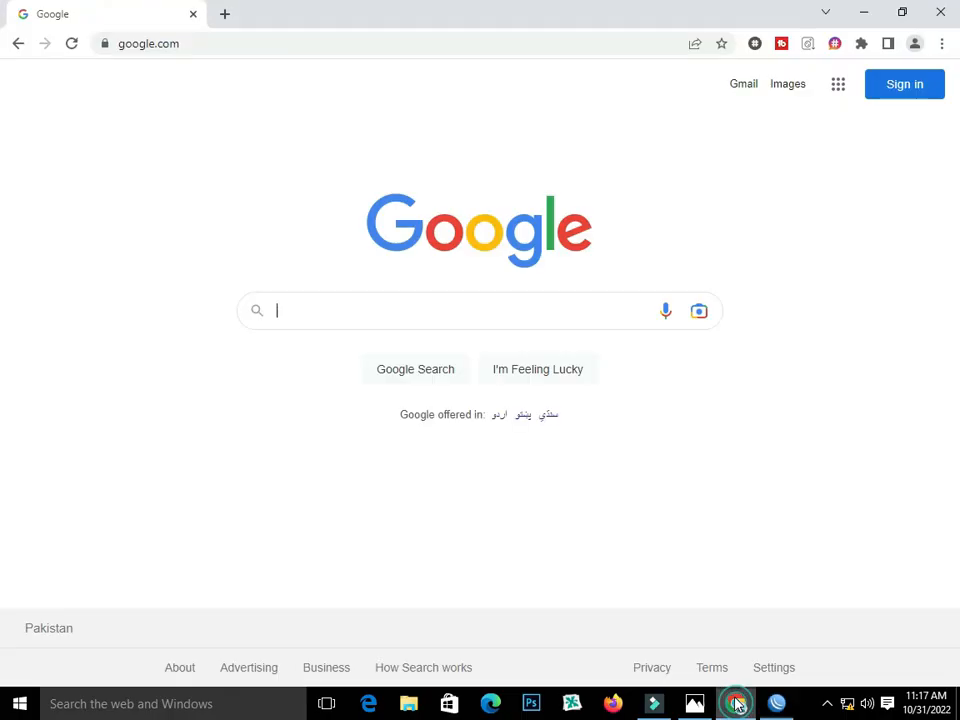
left_click(74, 45)
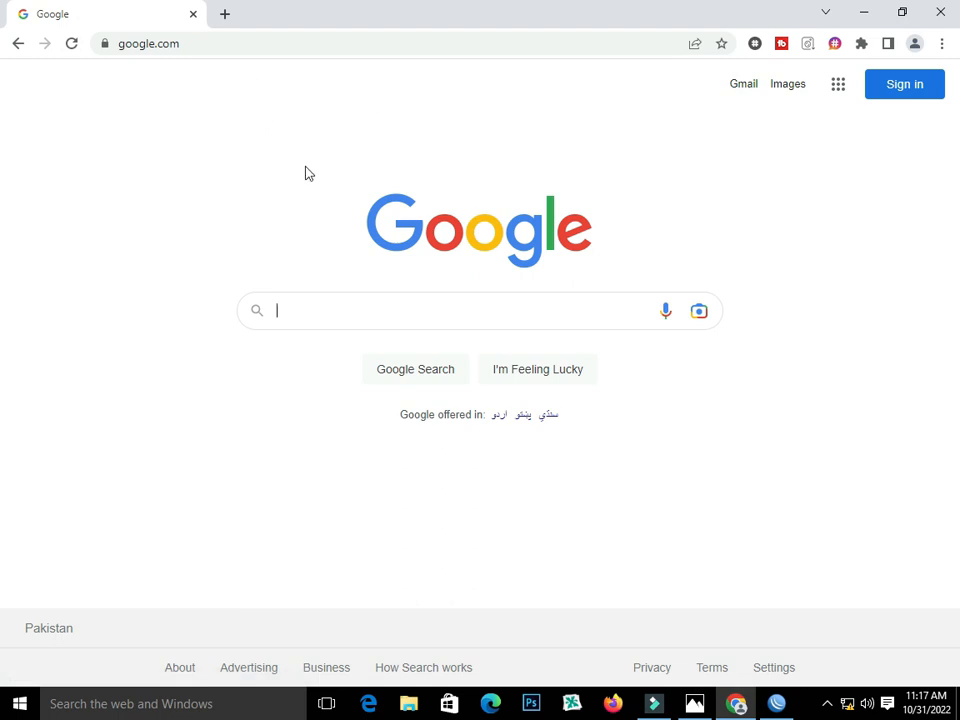
left_click(865, 12)
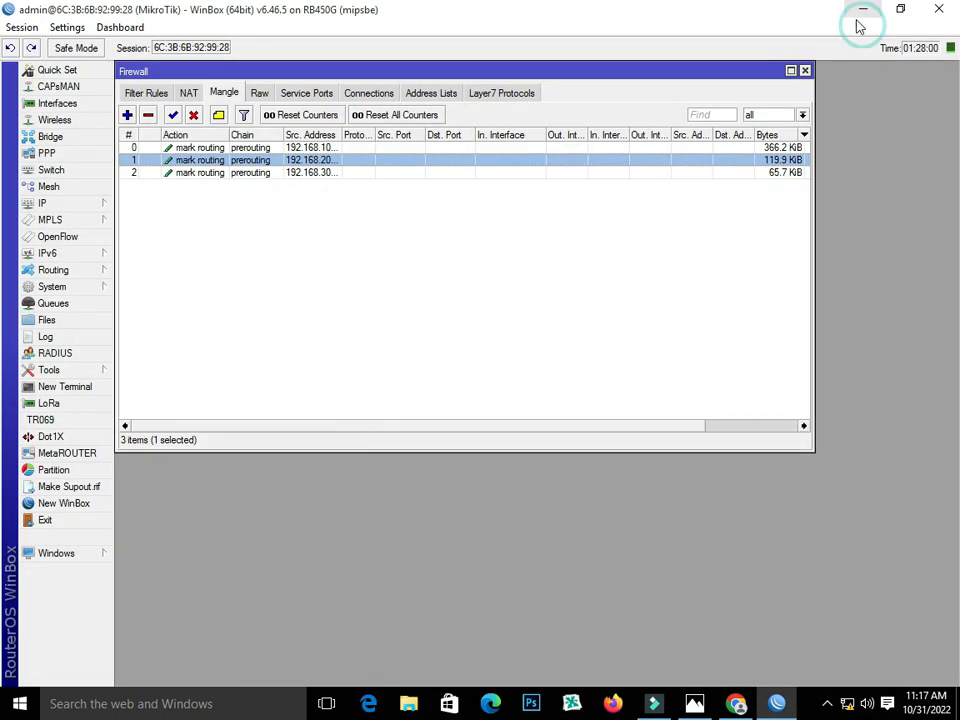
Enlarge the Firewall window to show the mangle rules' packet counters, and switch to the network diagram in Photos.
left_click_drag(806, 450, 868, 530)
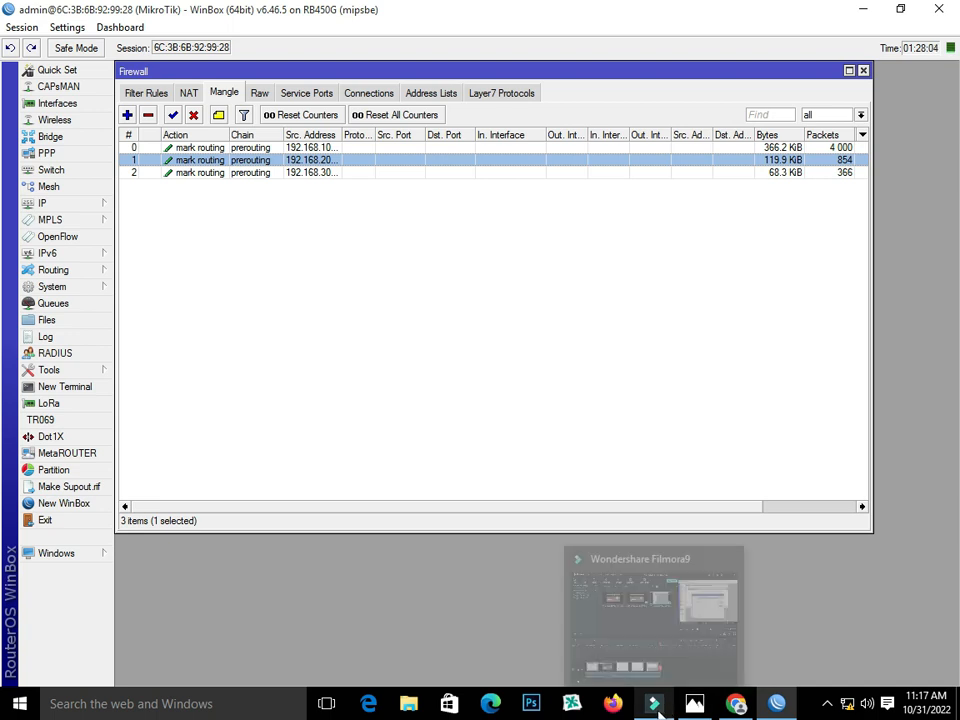
mouse_move(749, 715)
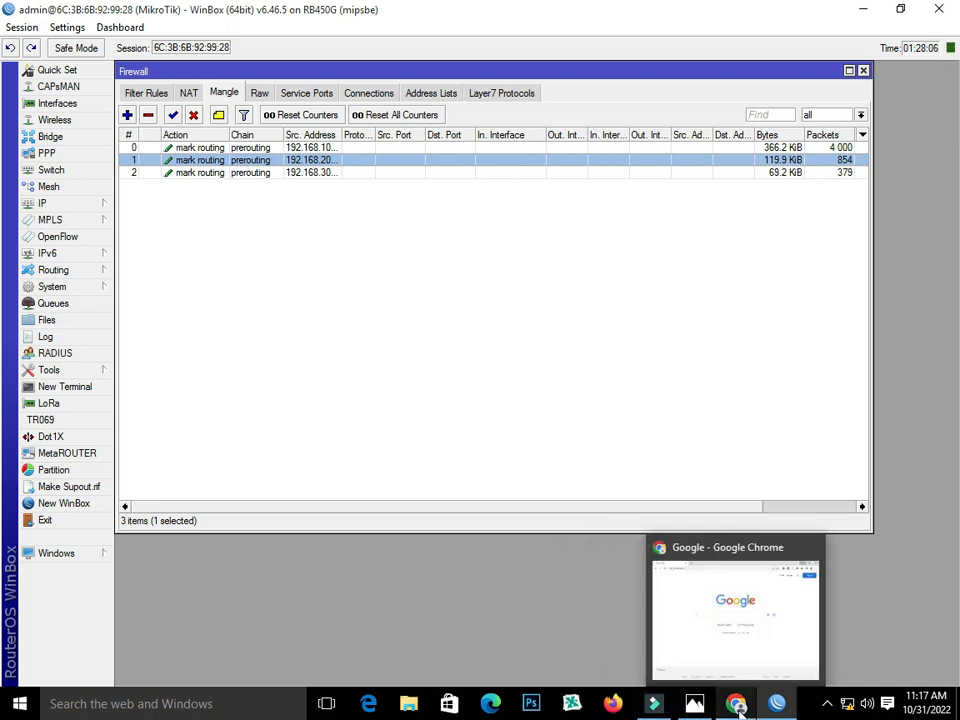
left_click(694, 703)
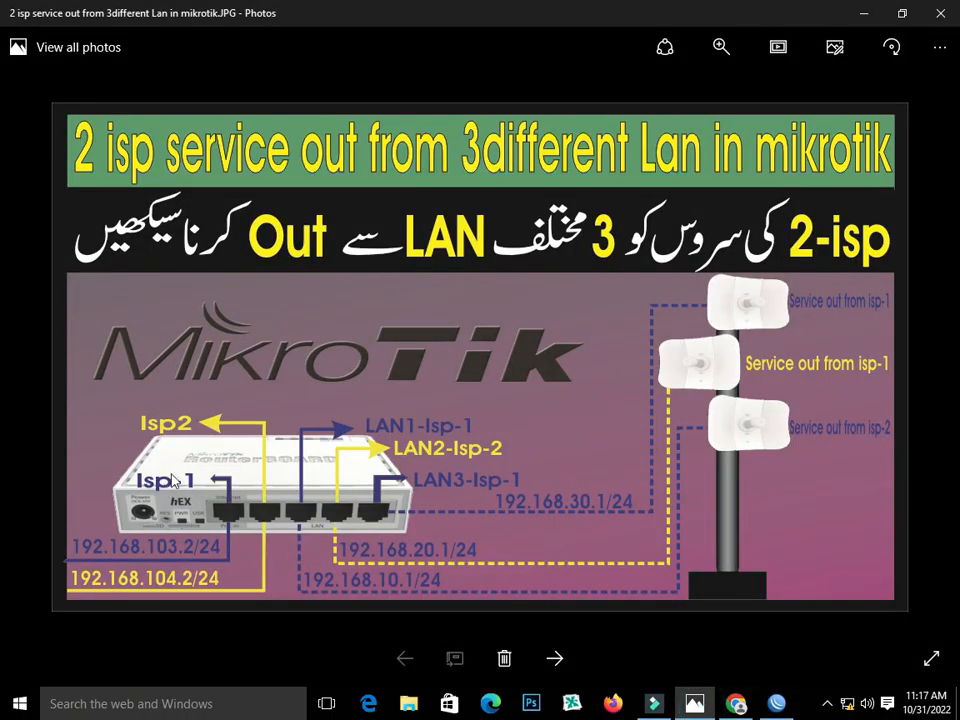